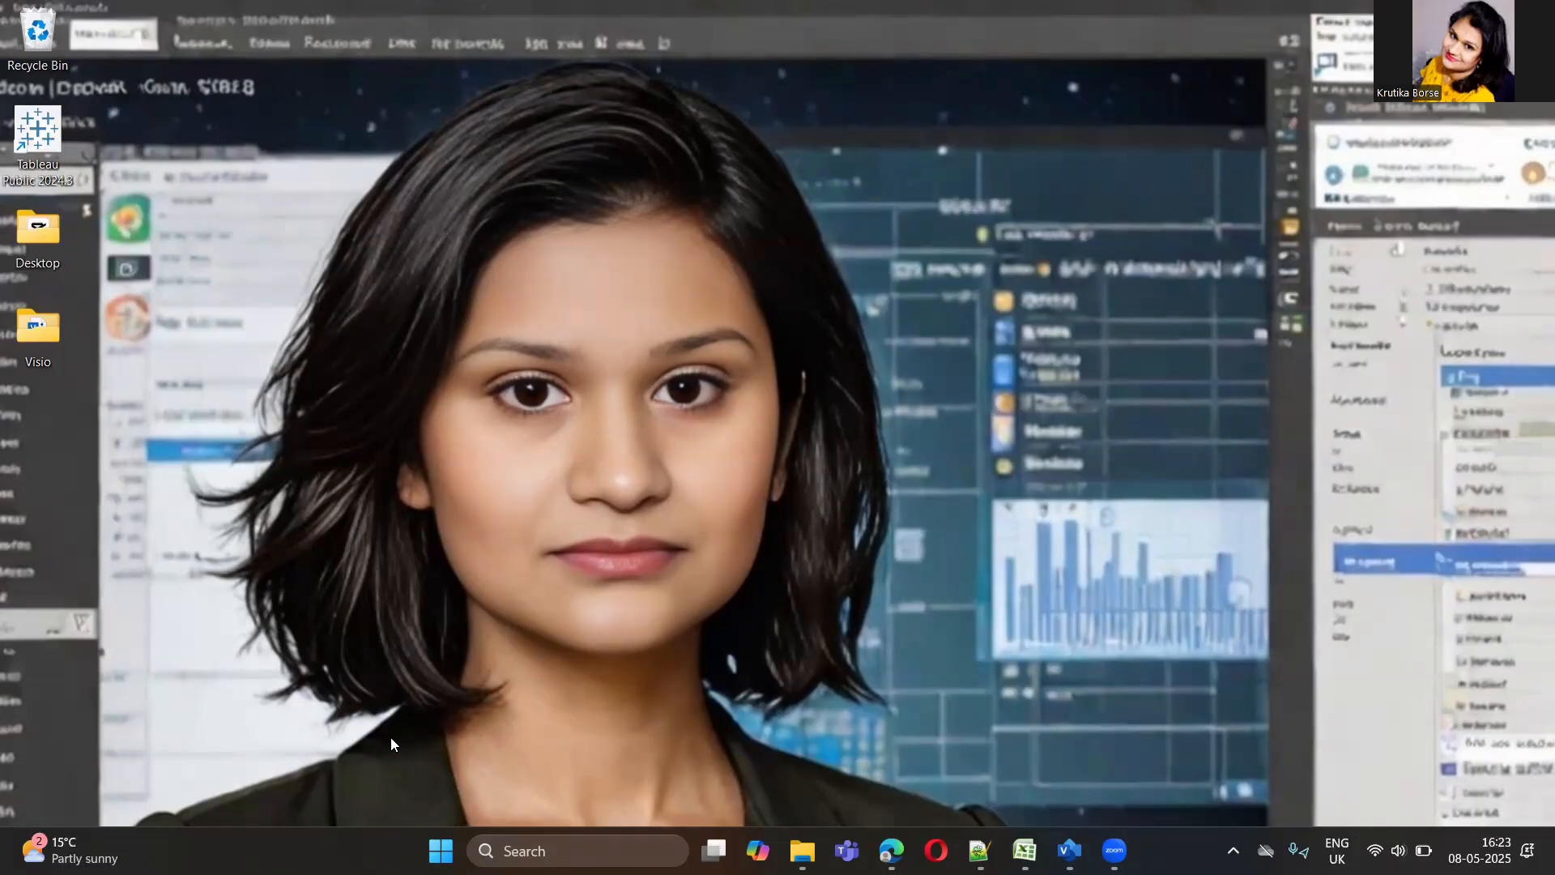
Switch to the MediAC_Process_Subprocess_Excel workbook in Excel and look through the VerifyProcess, CommitteeReview and NotifyApplicant sheets
{"action": "mouse_move", "coordinate": [1025, 851]}
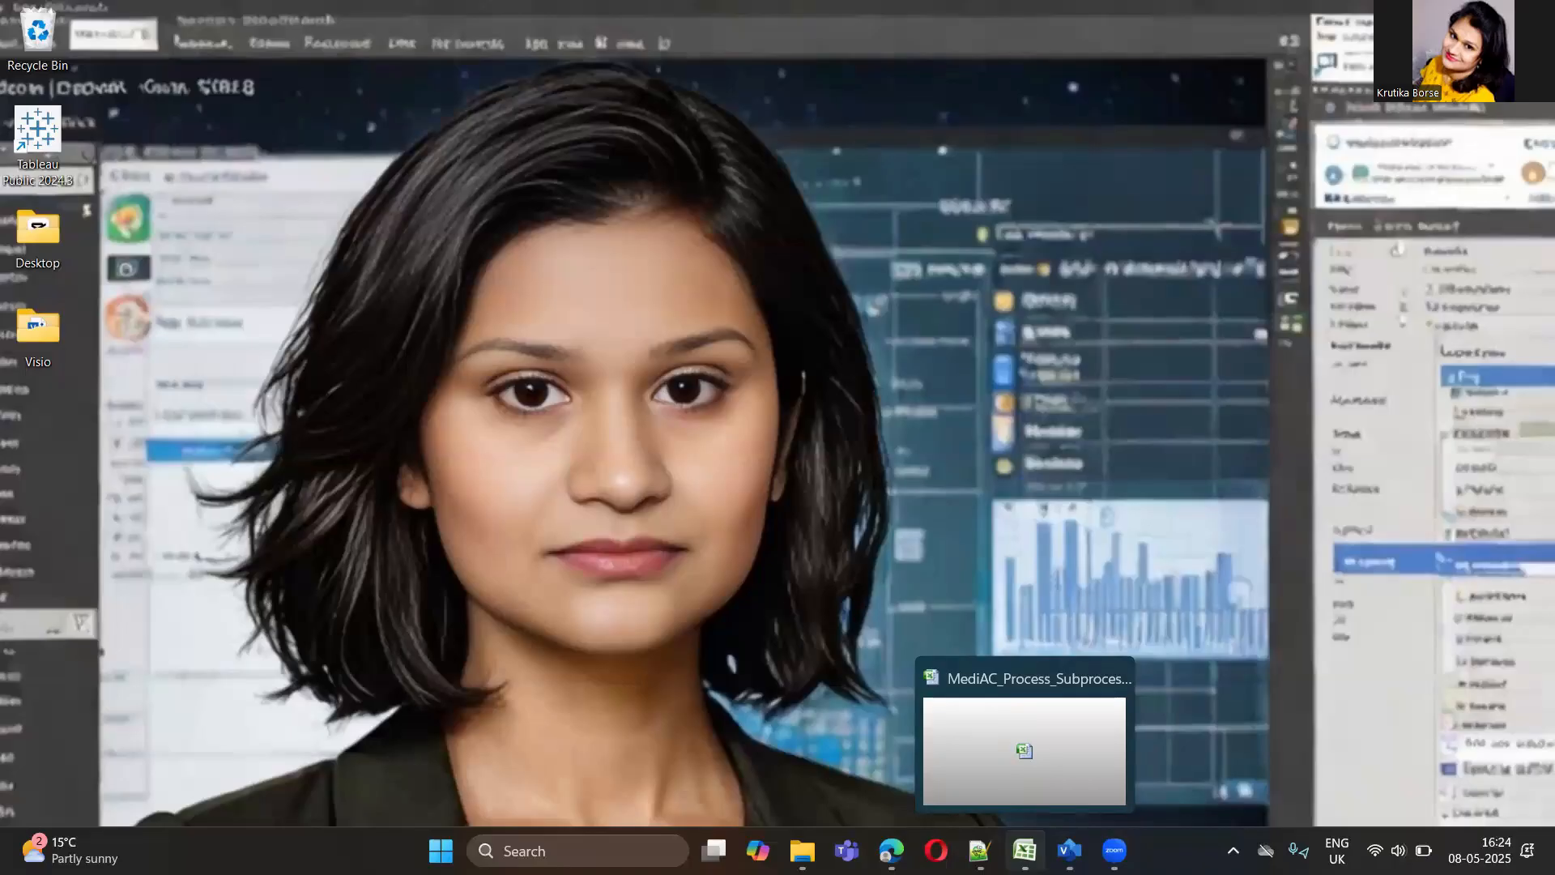
{"action": "left_click", "coordinate": [1024, 851]}
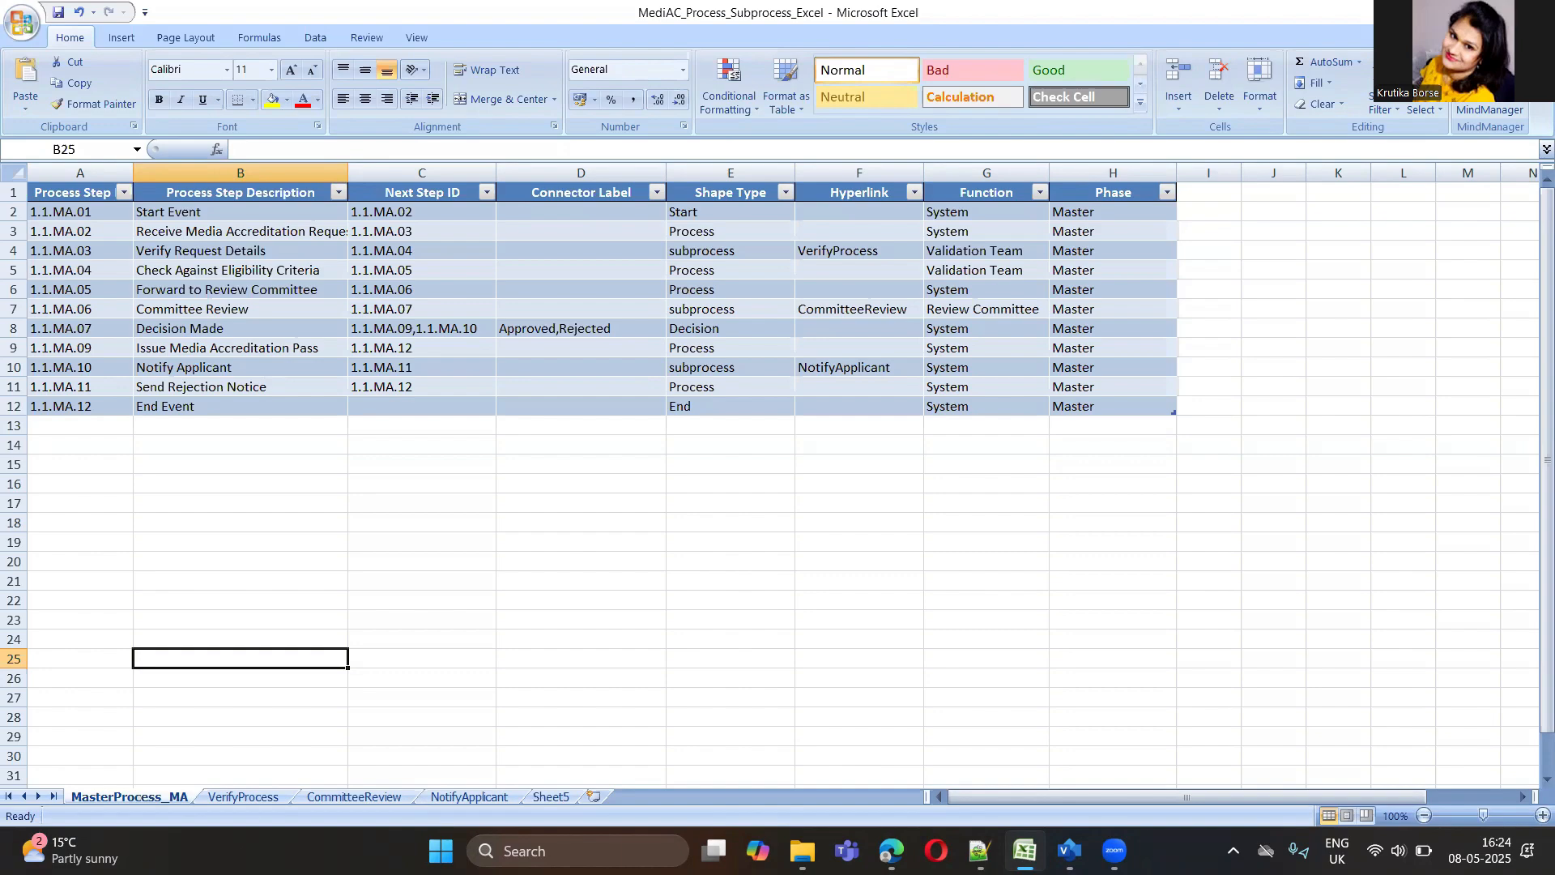
{"action": "left_click", "coordinate": [235, 797]}
{"action": "left_click", "coordinate": [338, 797]}
{"action": "left_click", "coordinate": [494, 797]}
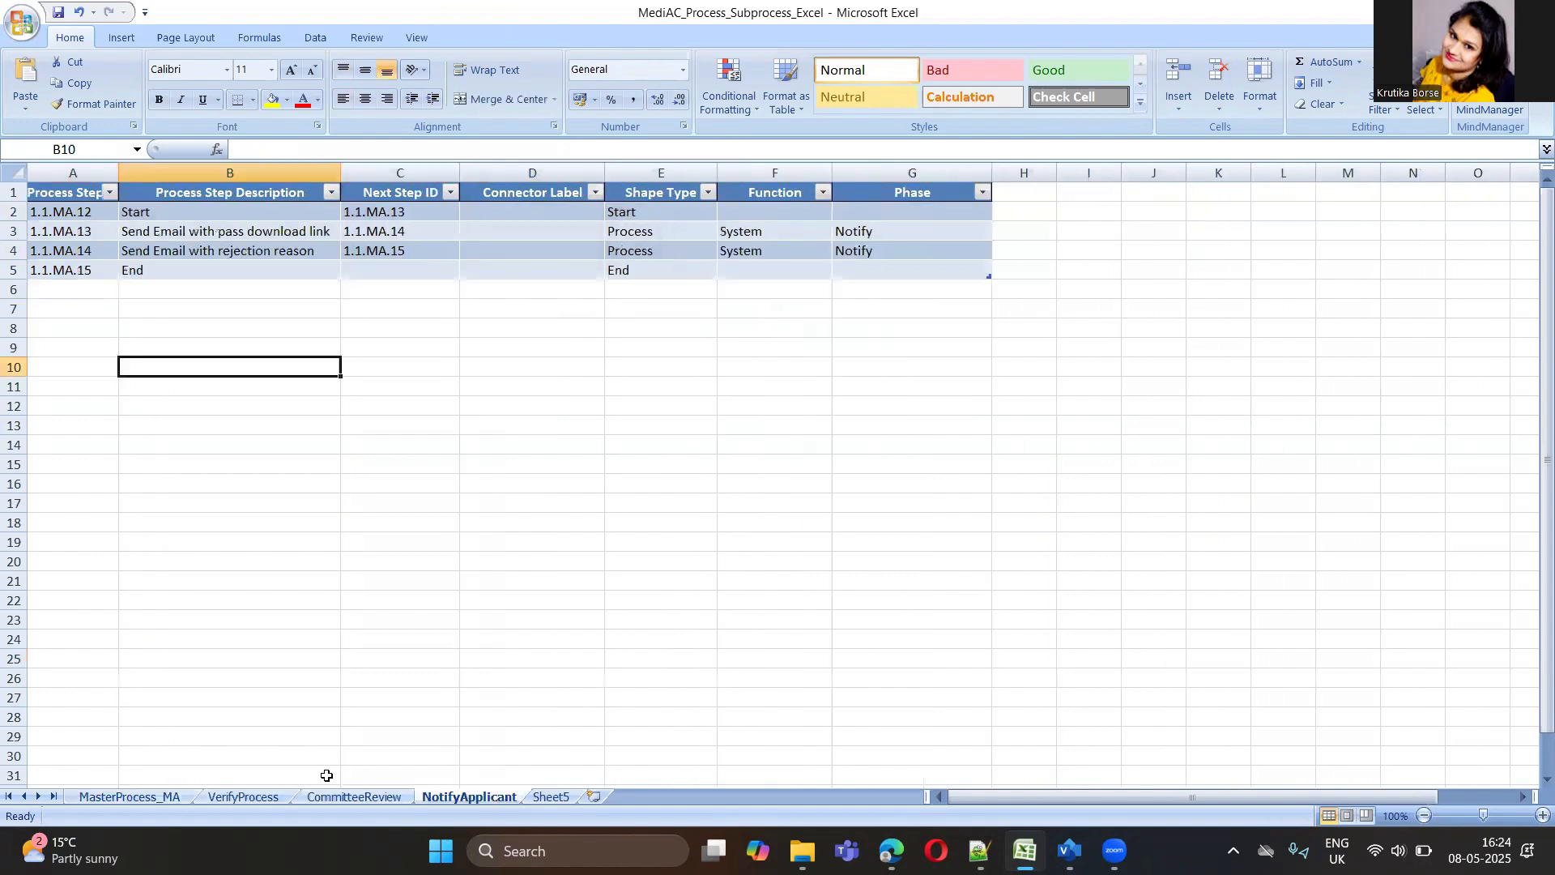
On the MasterProcess_MA sheet, examine the subprocess entries in the Shape Type column for Verify Request Details, Committee Review and Notify Applicant
{"action": "left_click", "coordinate": [151, 797]}
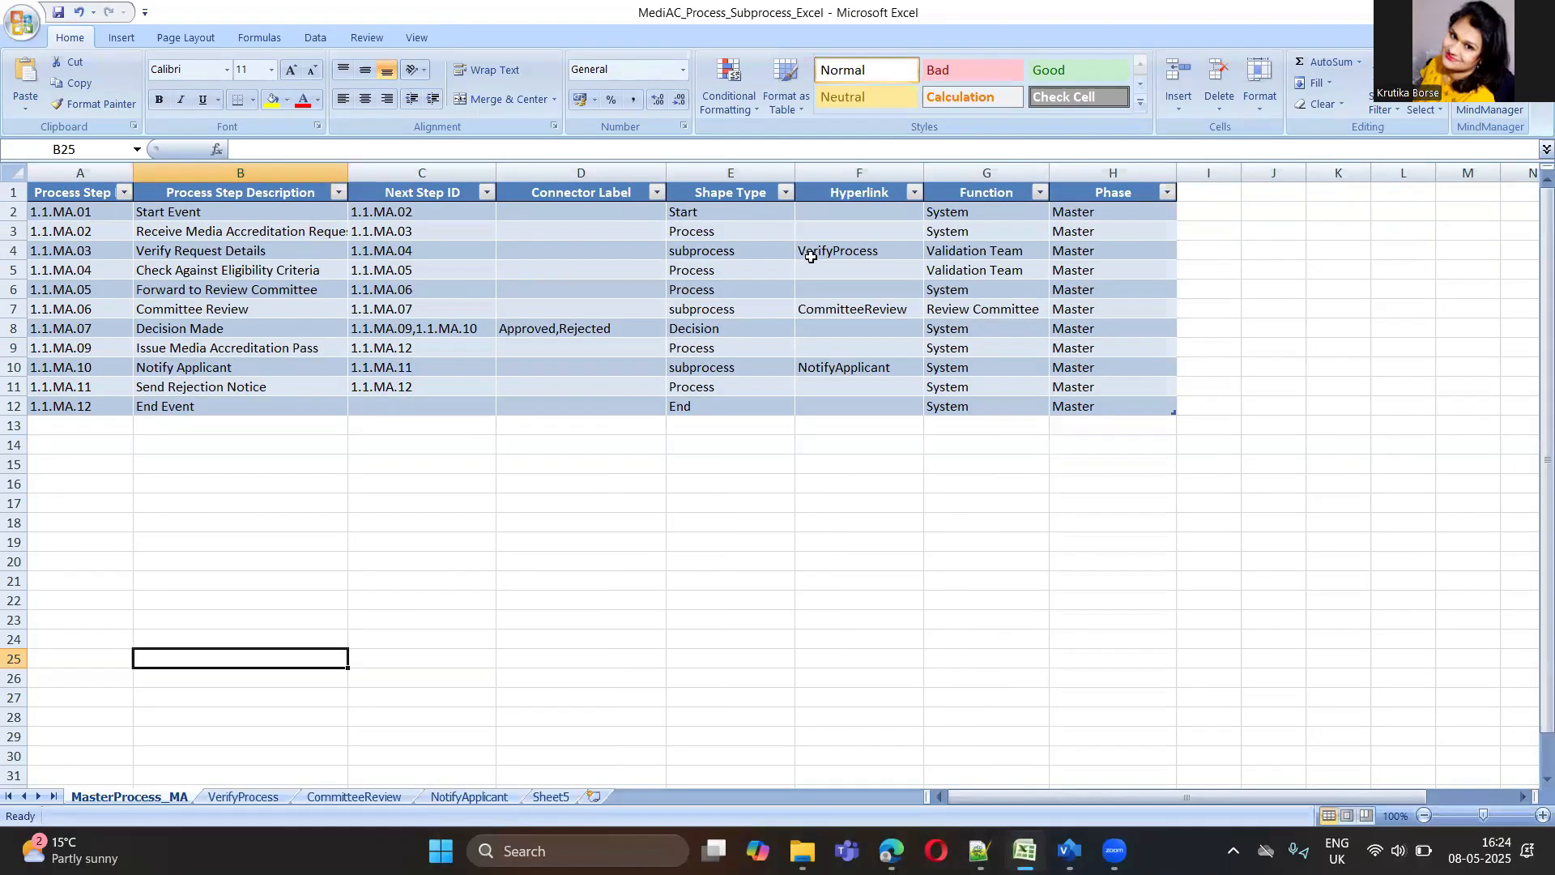
{"action": "left_click", "coordinate": [757, 251]}
{"action": "left_click", "coordinate": [729, 308]}
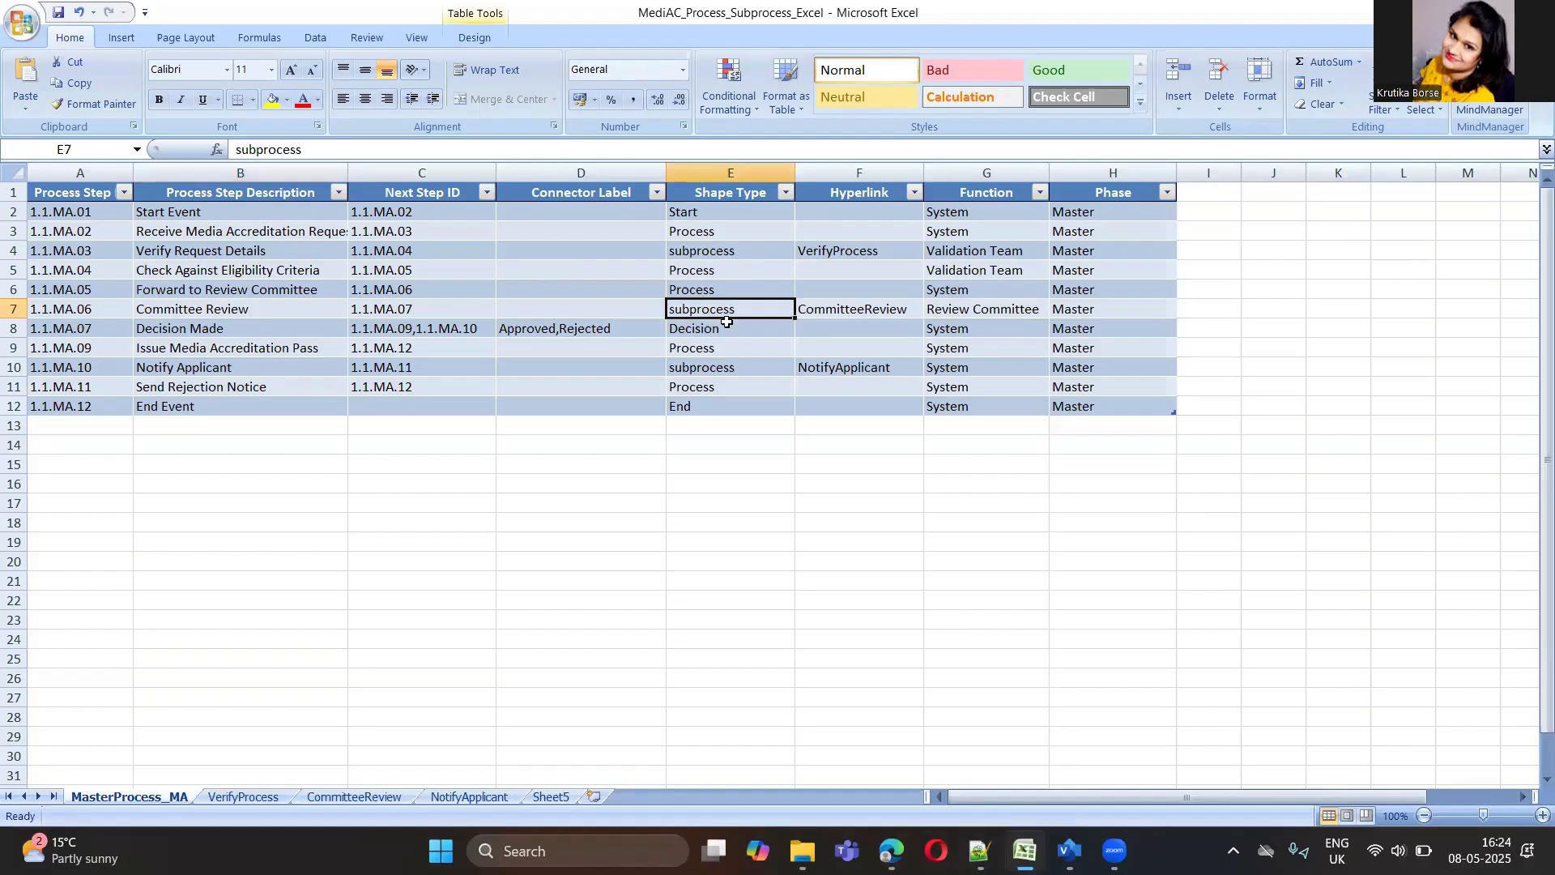
{"action": "left_click", "coordinate": [722, 367]}
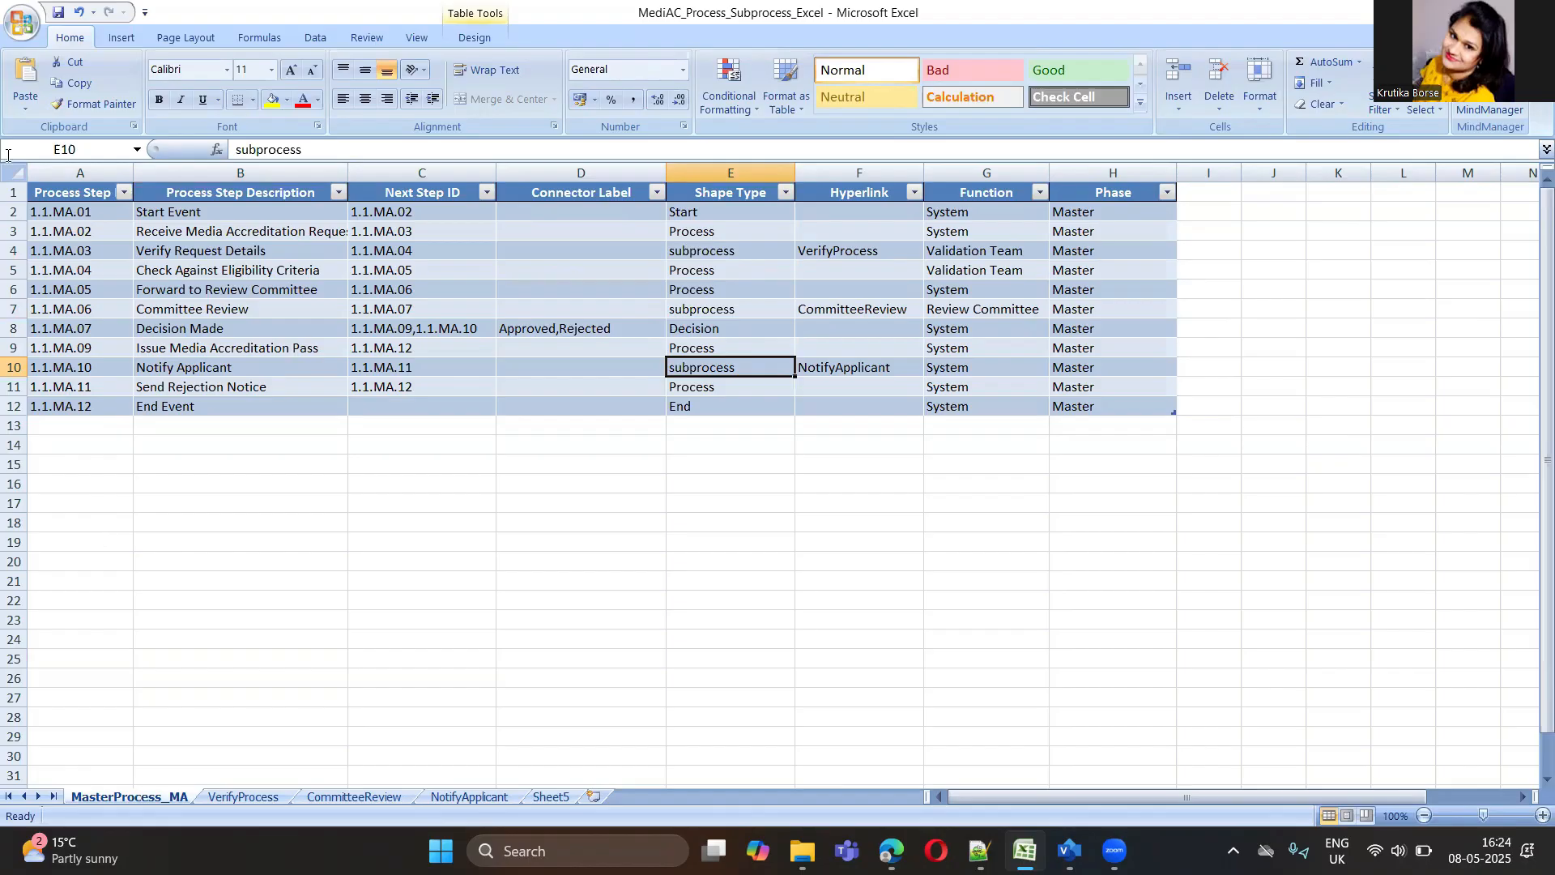
Check the table name assigned to the process table on the MasterProcess_MA sheet
{"action": "left_click", "coordinate": [36, 190]}
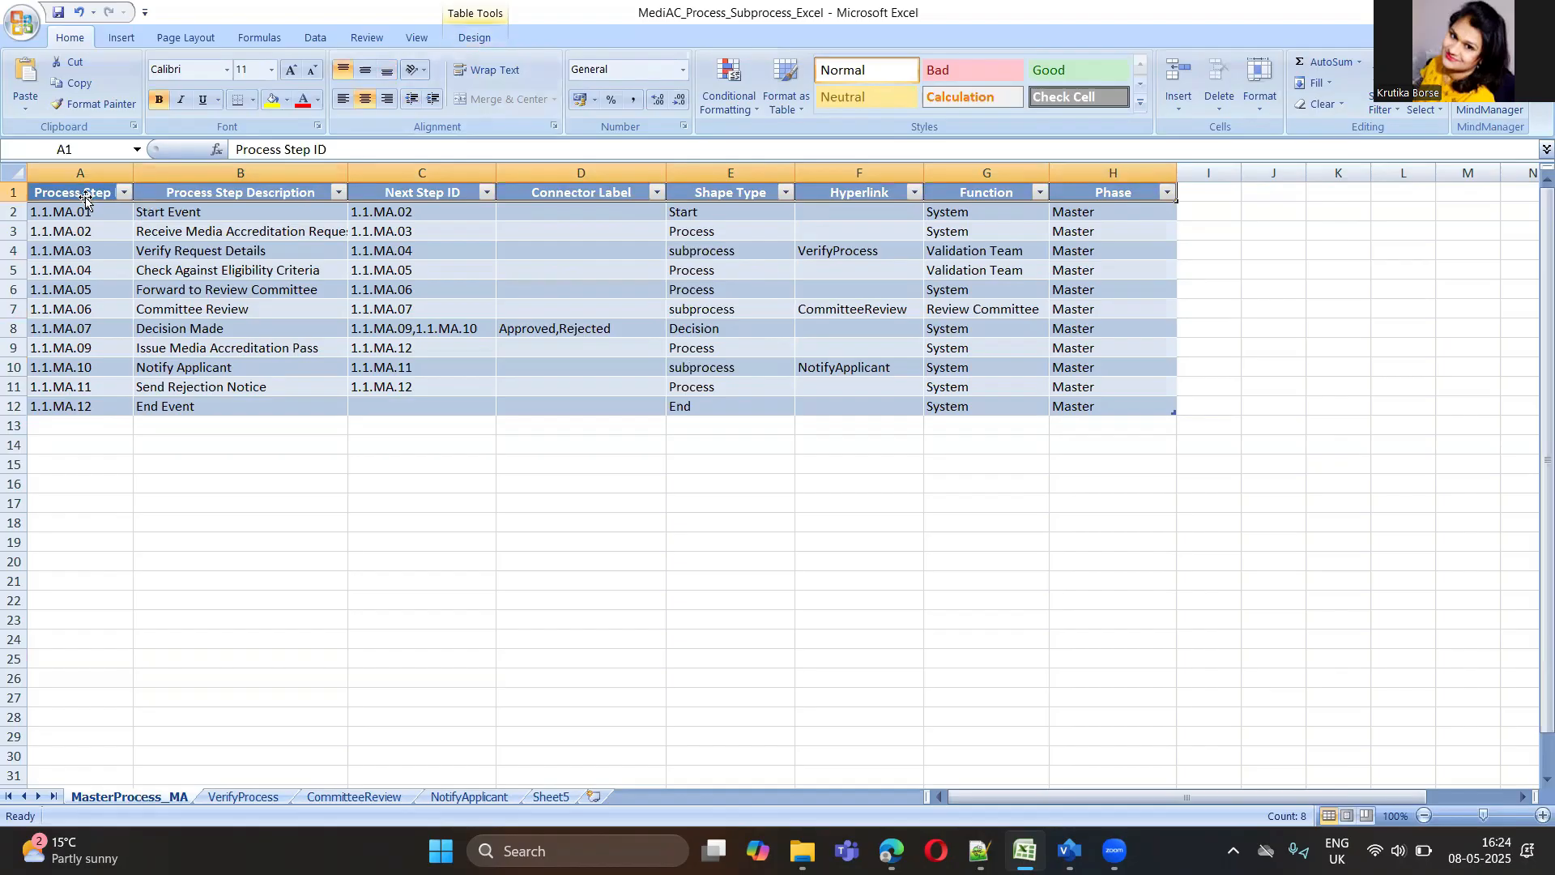
{"action": "left_click", "coordinate": [468, 38]}
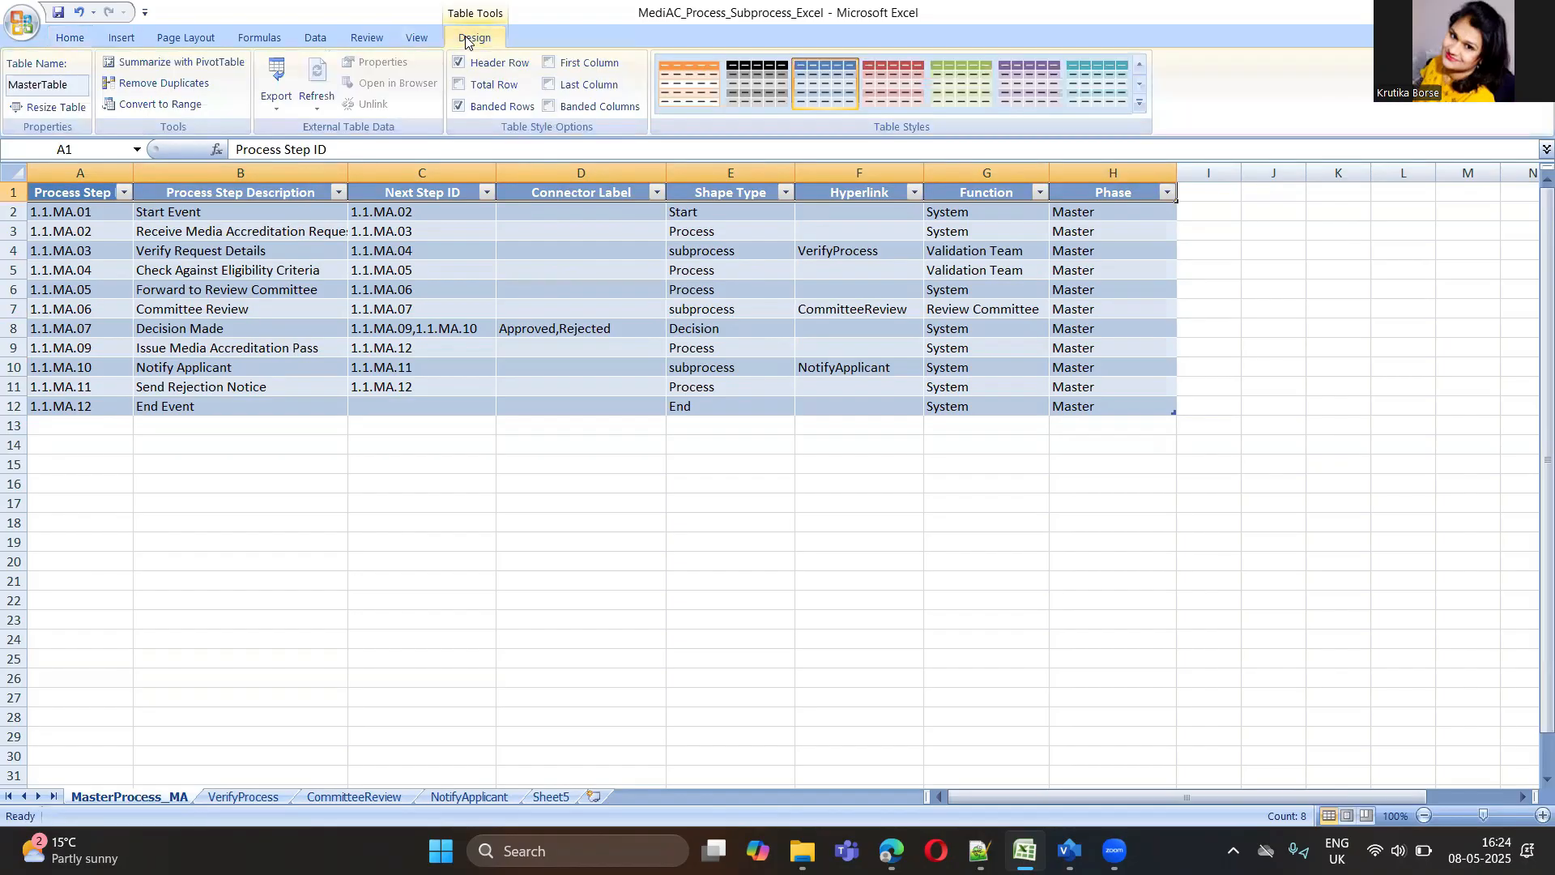
{"action": "left_click", "coordinate": [72, 92]}
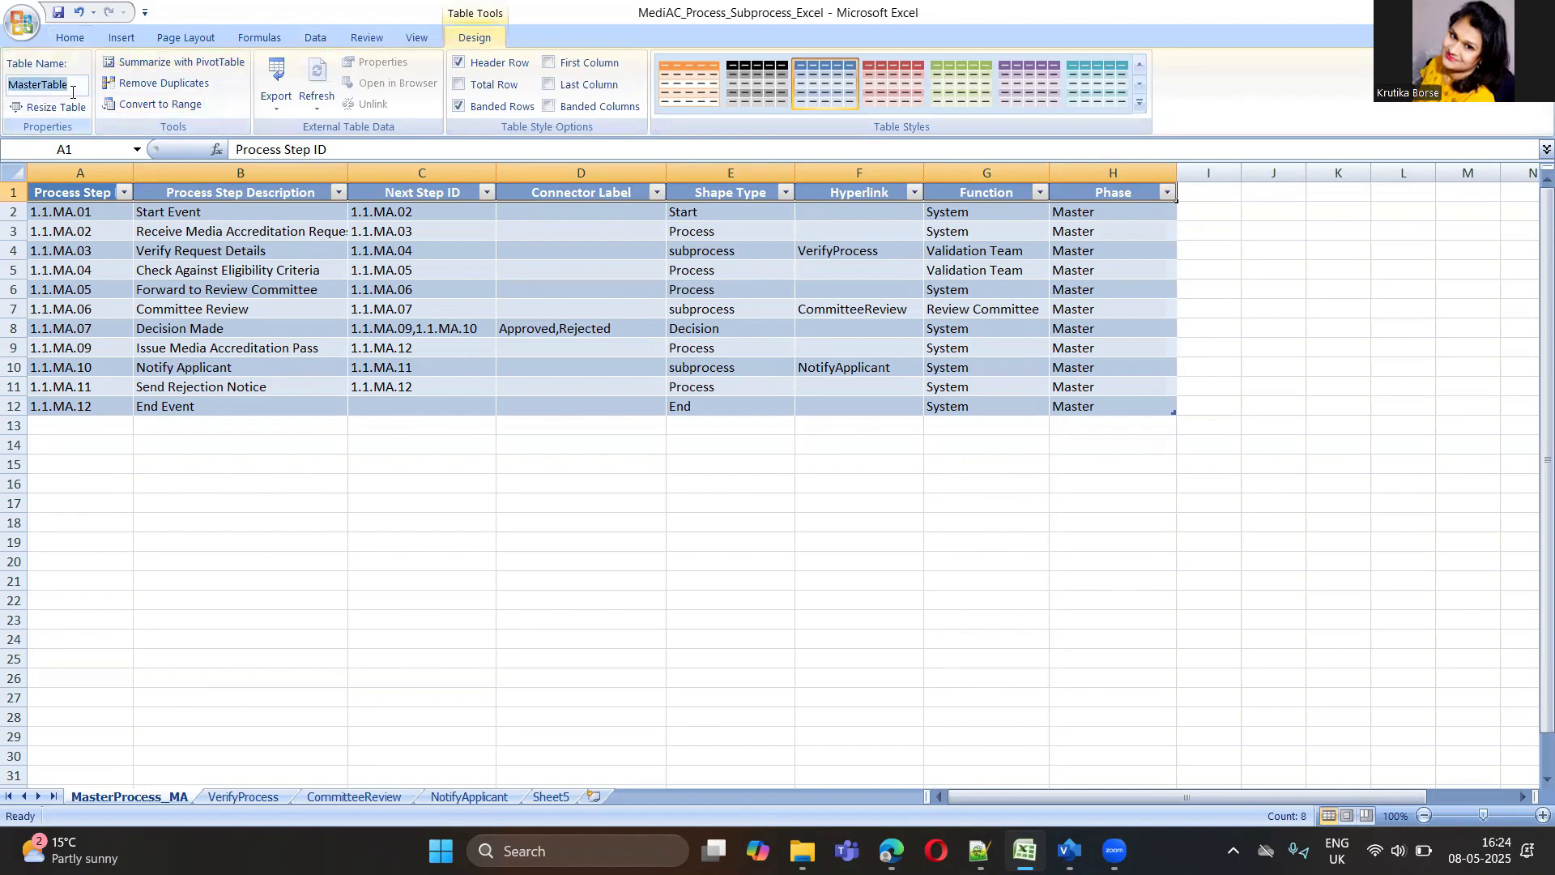
{"action": "left_click", "coordinate": [72, 91]}
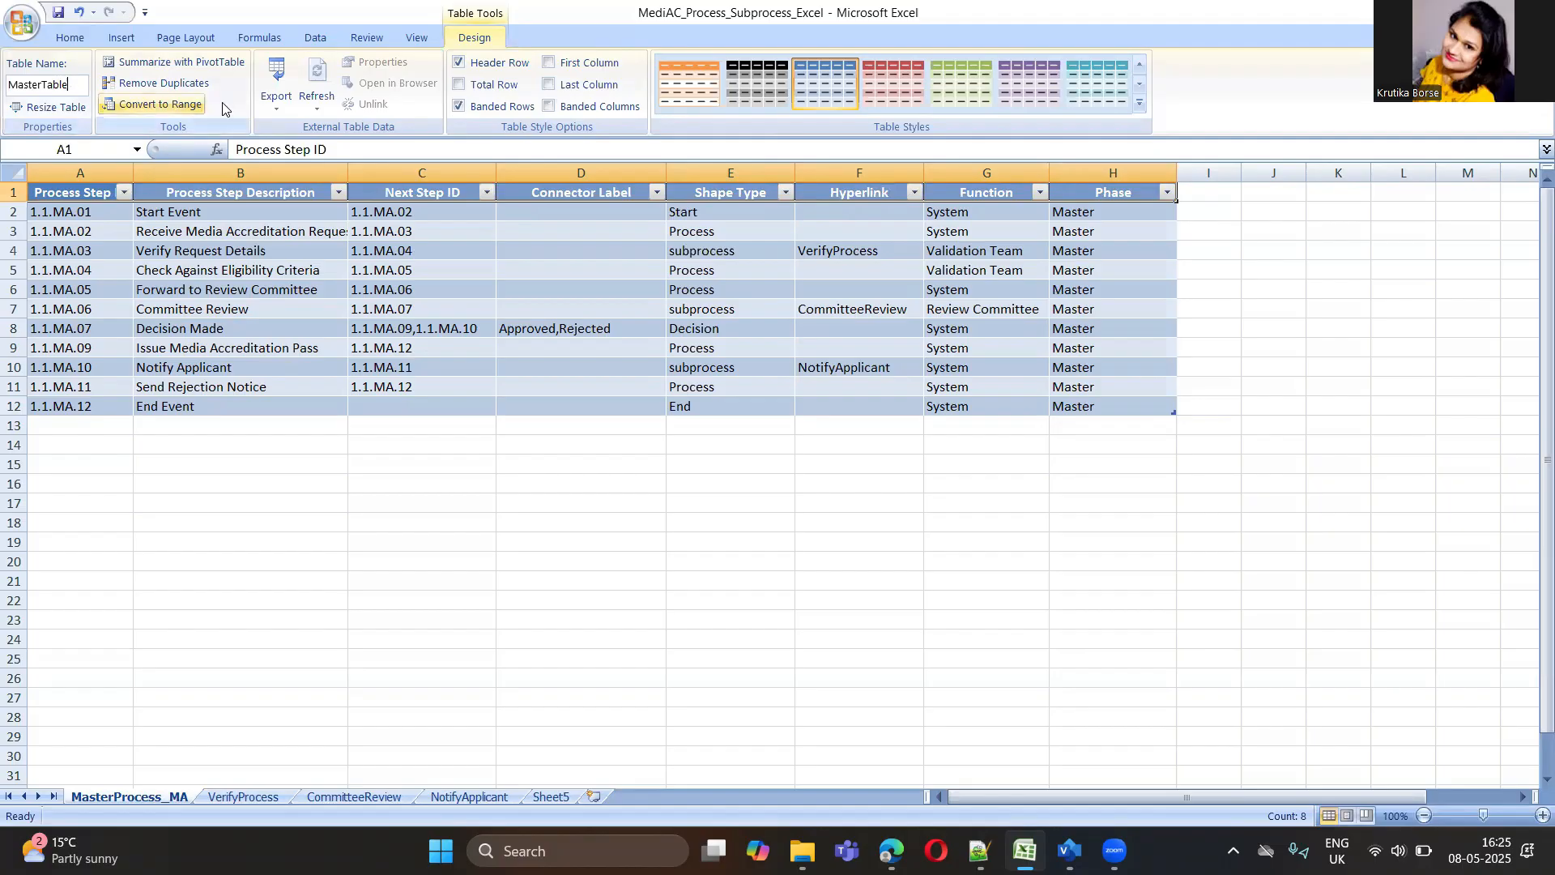
Check the tables on the VerifyProcess, CommitteeReview and NotifyApplicant sheets, including the NotifyApplicant table's name, and return to MasterProcess_MA
{"action": "left_click", "coordinate": [242, 796]}
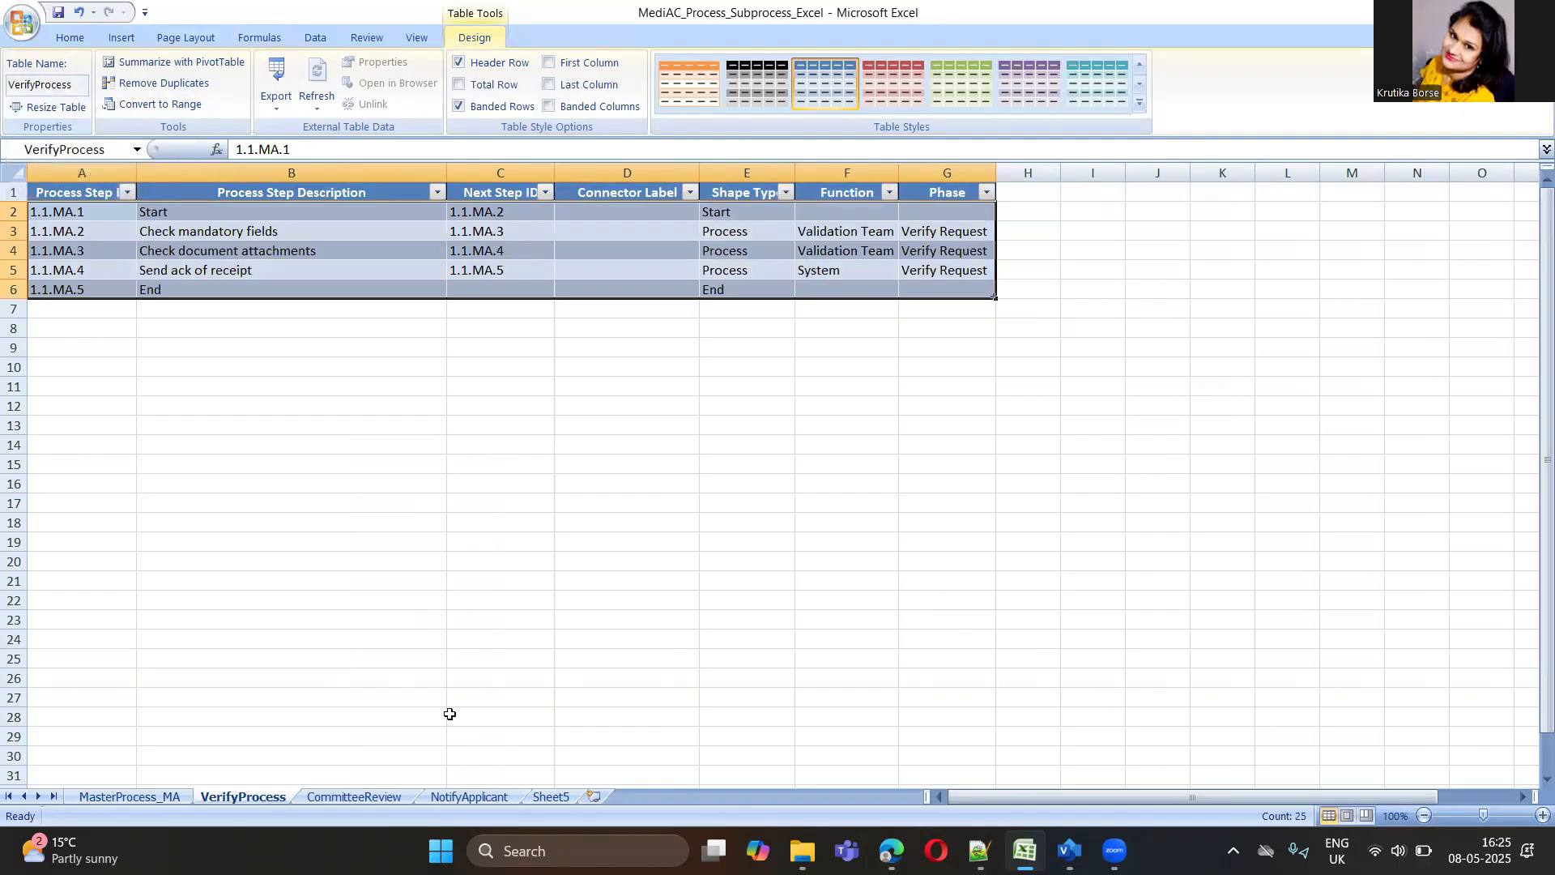
{"action": "left_click", "coordinate": [374, 799]}
{"action": "left_click", "coordinate": [444, 800]}
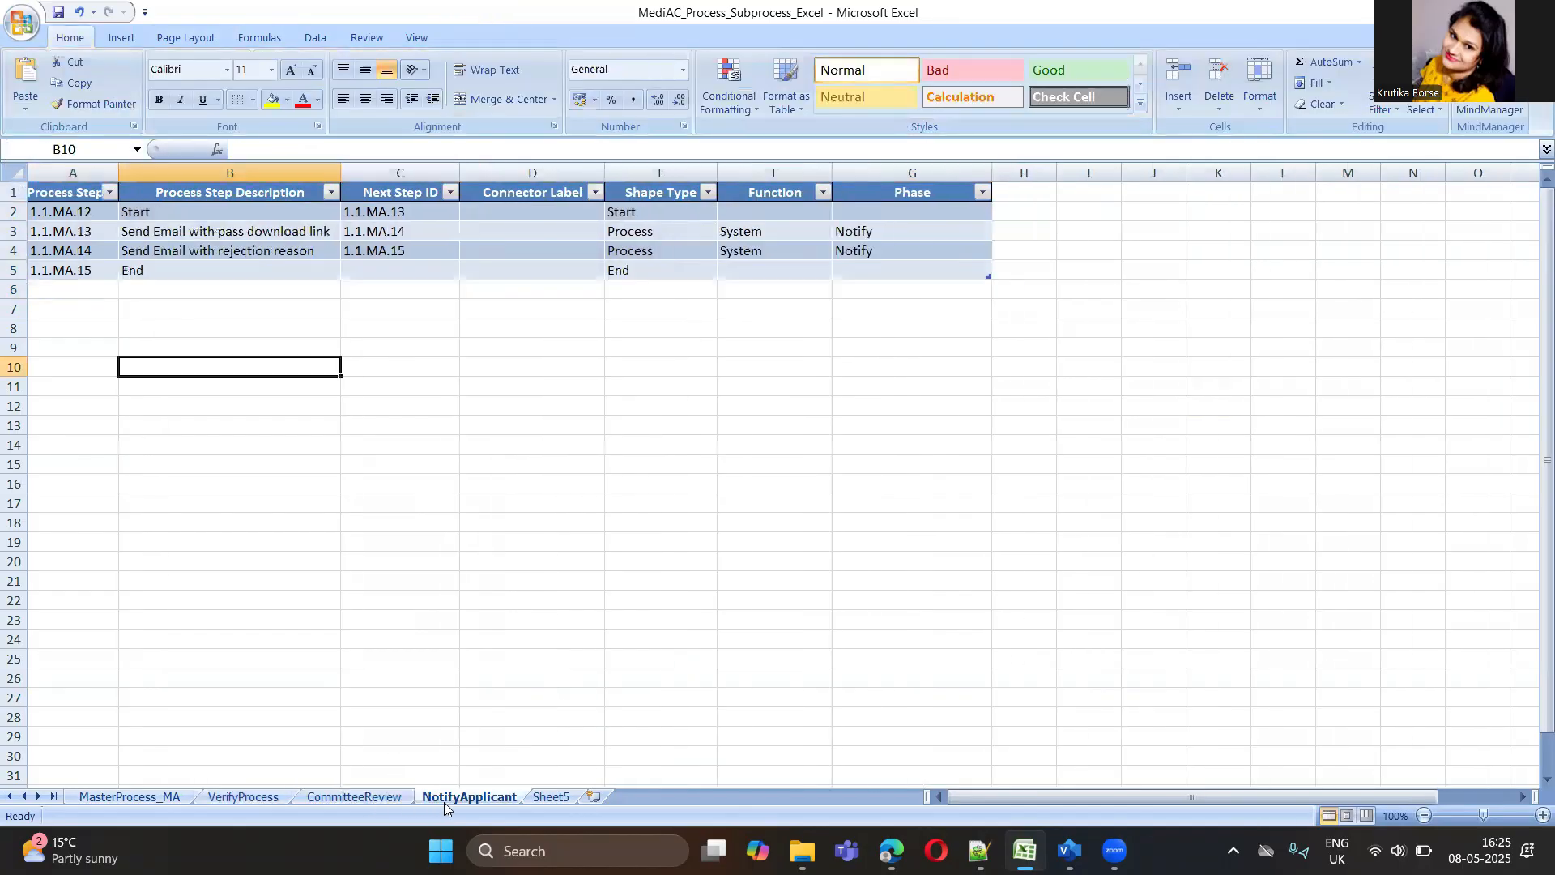
{"action": "left_click", "coordinate": [369, 41]}
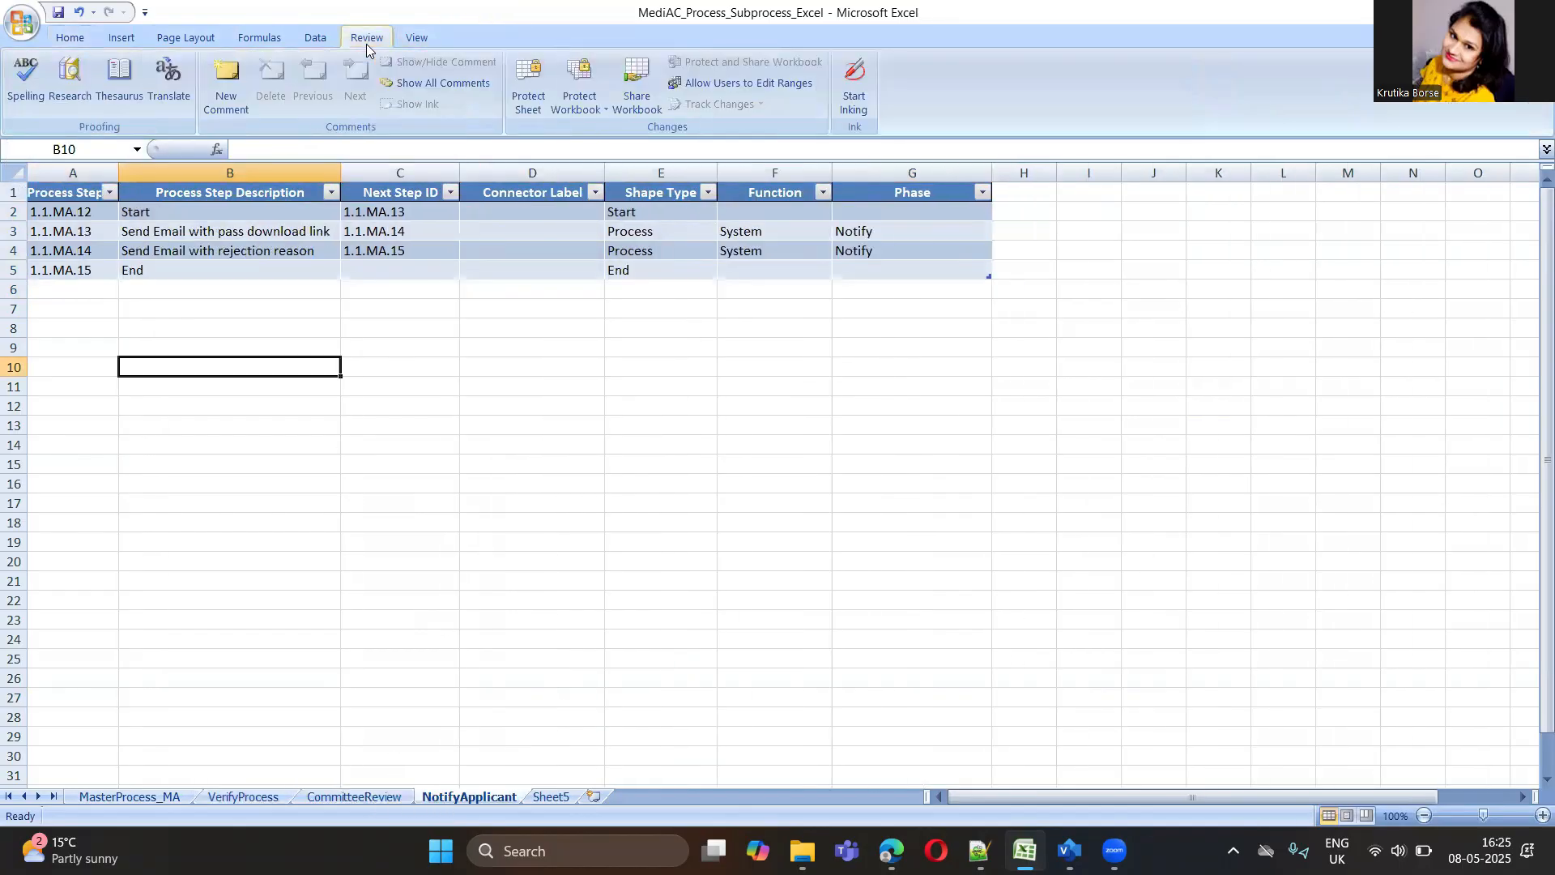
{"action": "left_click", "coordinate": [287, 192]}
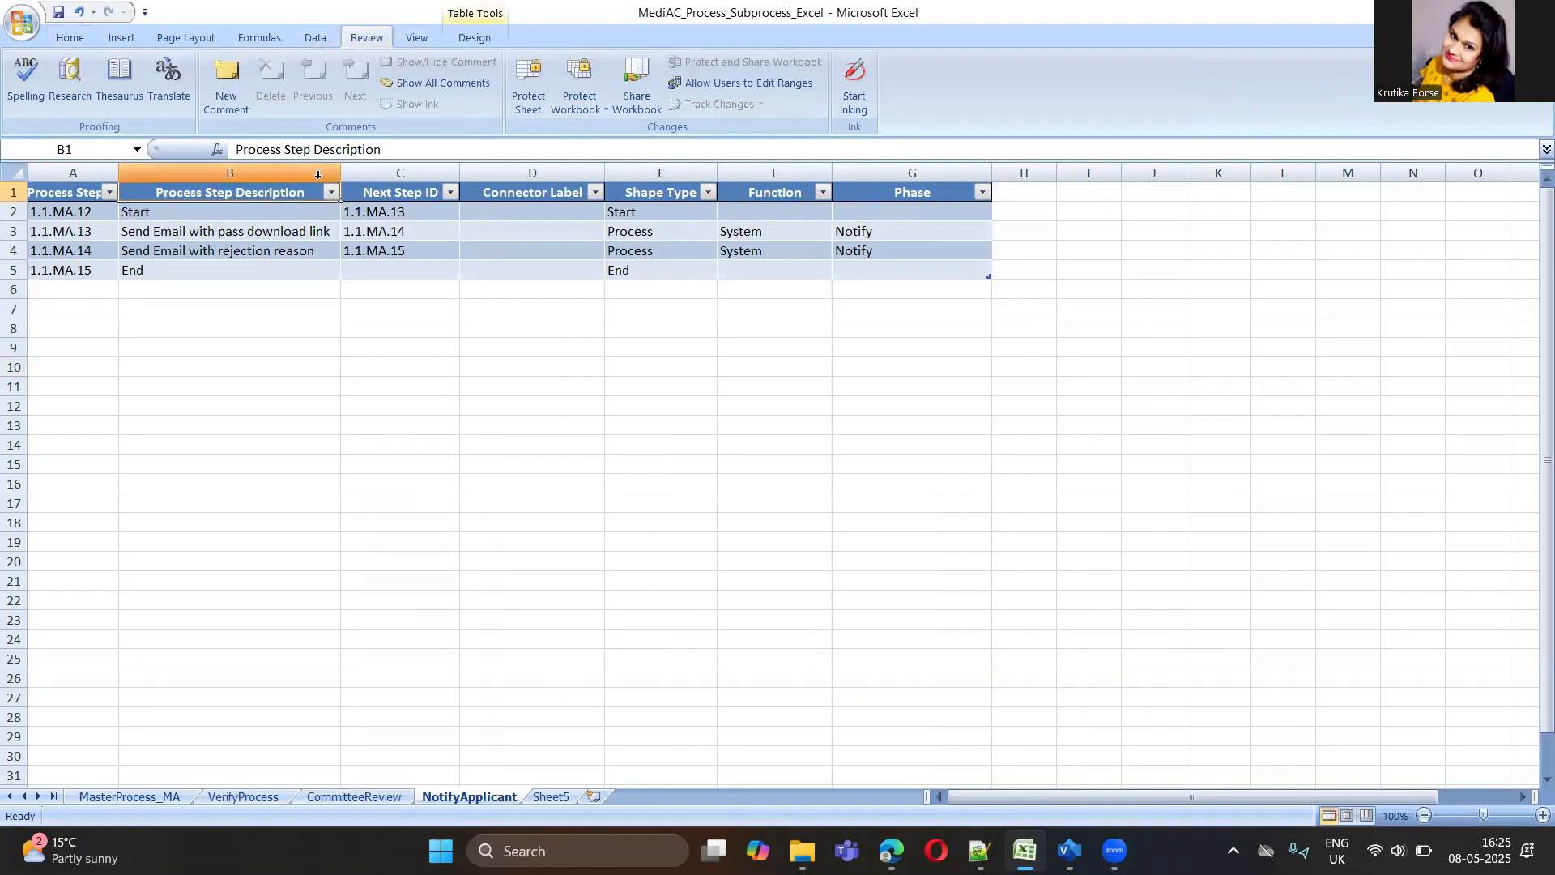
{"action": "left_click", "coordinate": [474, 37]}
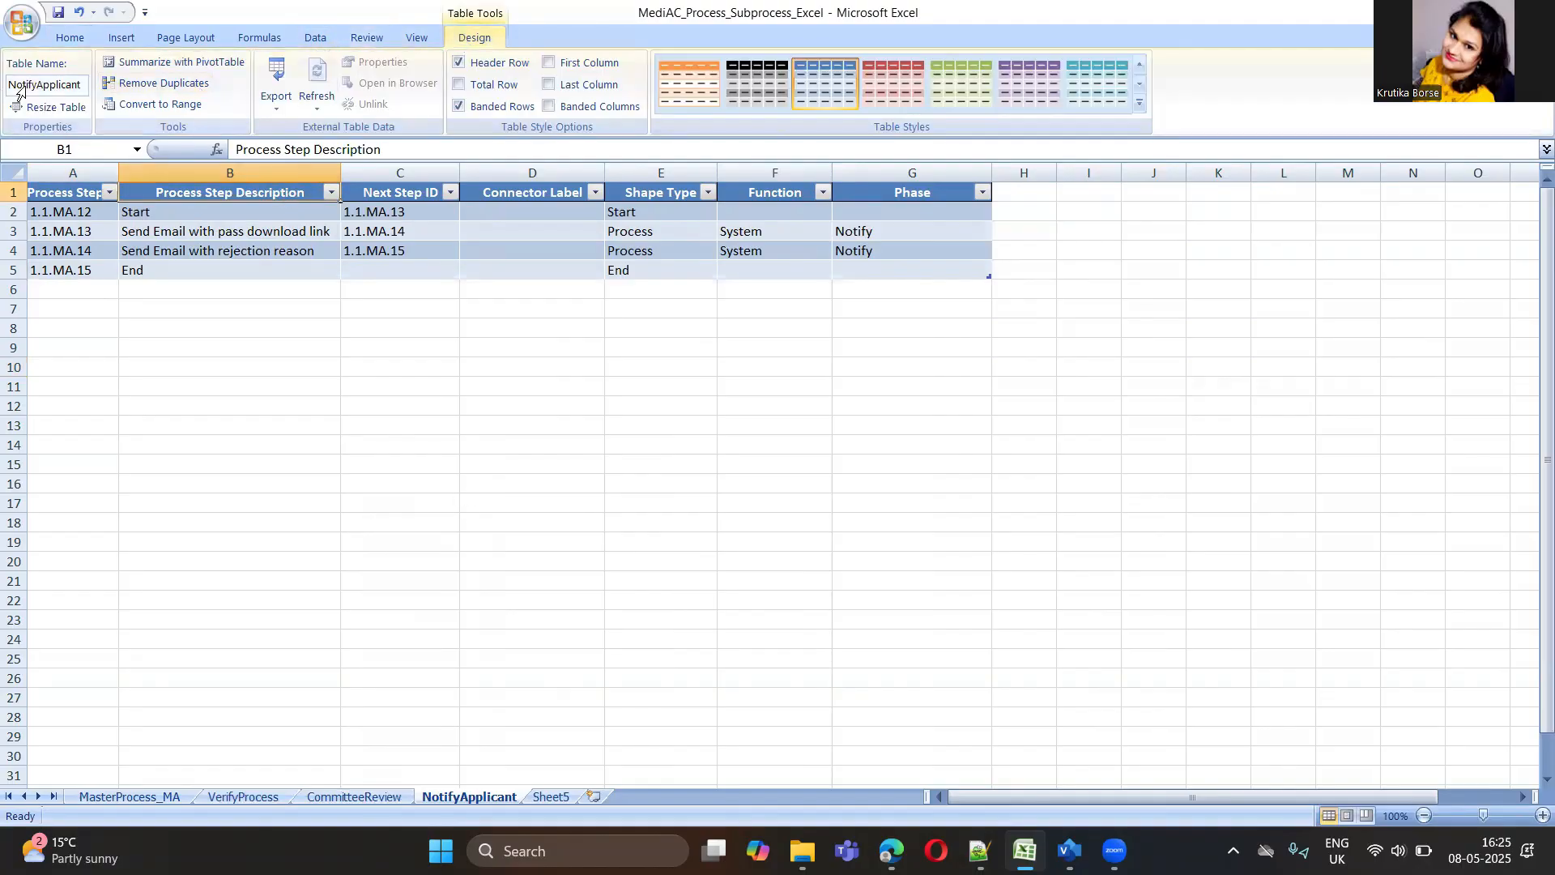
{"action": "left_click", "coordinate": [376, 380]}
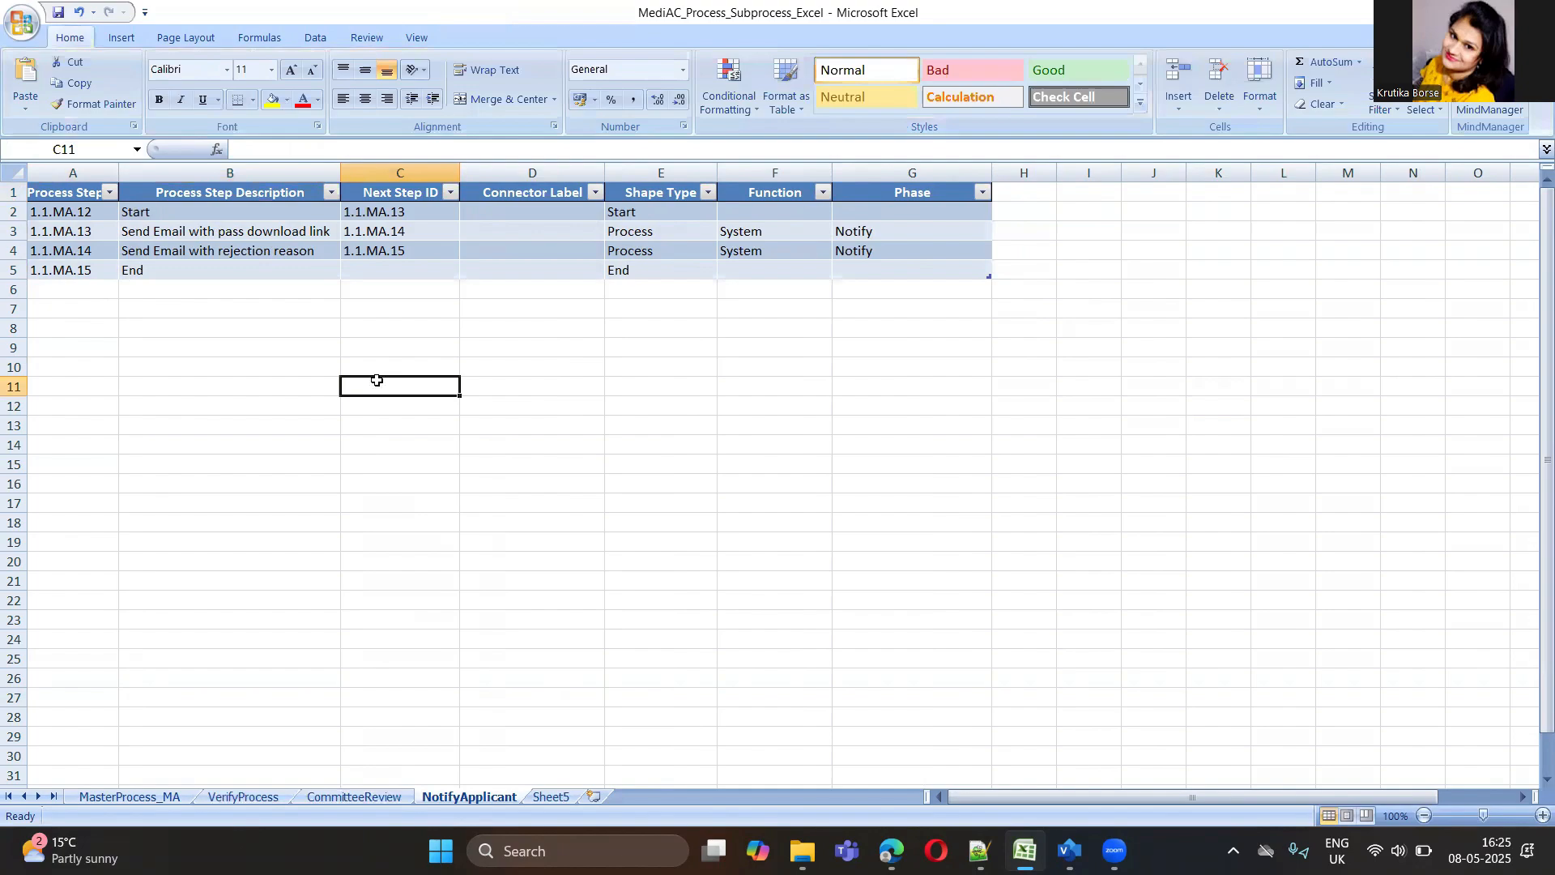
{"action": "left_click", "coordinate": [126, 799]}
Launch Visio and create a new drawing from the Cross-Functional Flowchart - Data Visualizer template
{"action": "left_click", "coordinate": [571, 847]}
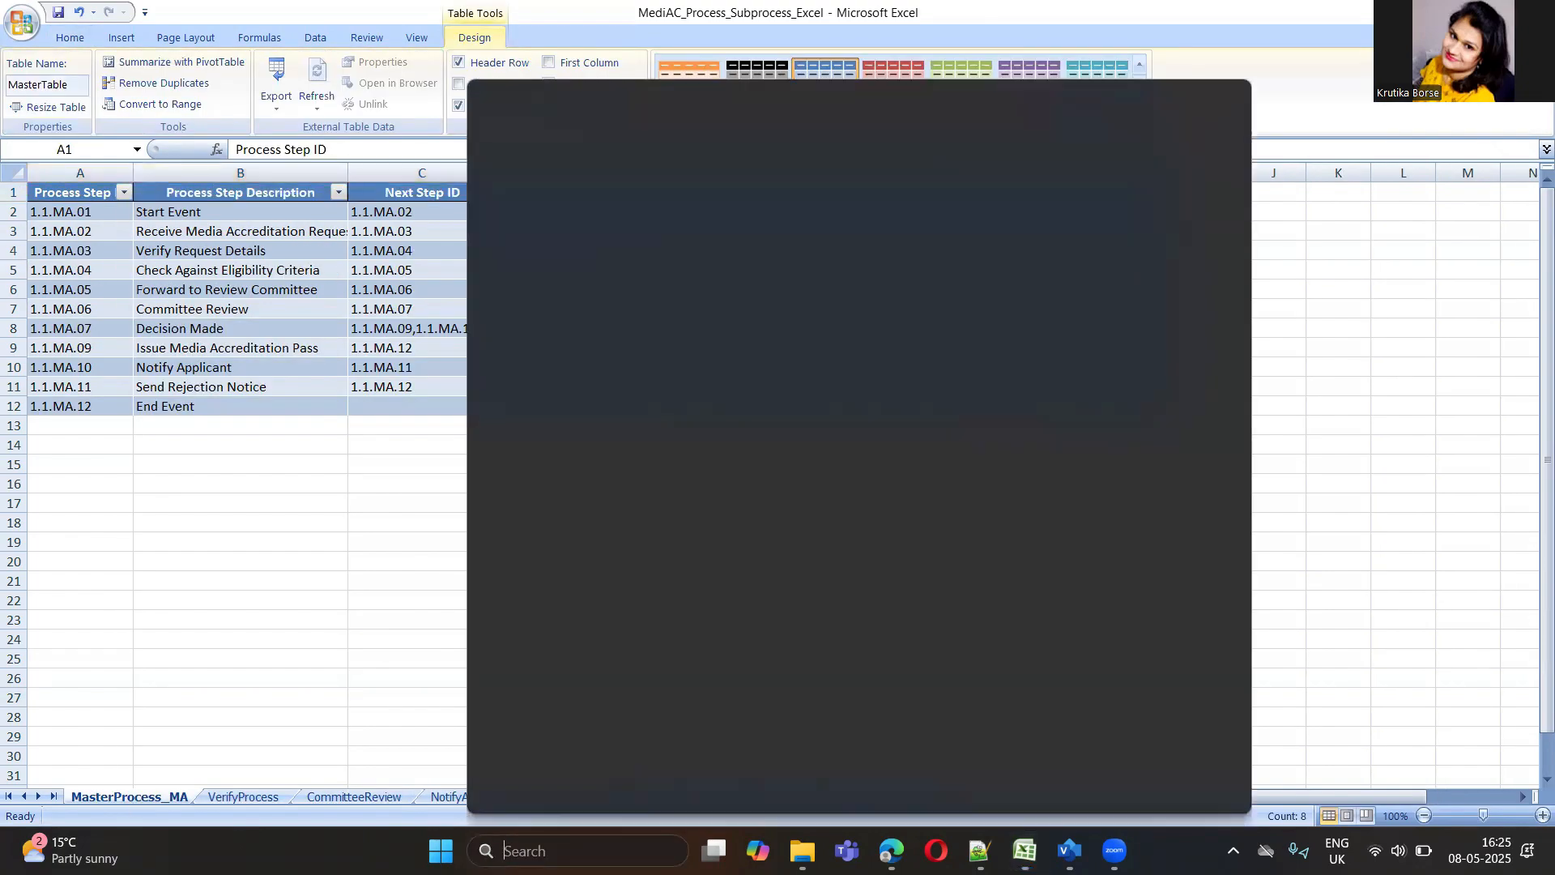
{"action": "type", "text": "vis"}
{"action": "left_click", "coordinate": [549, 234]}
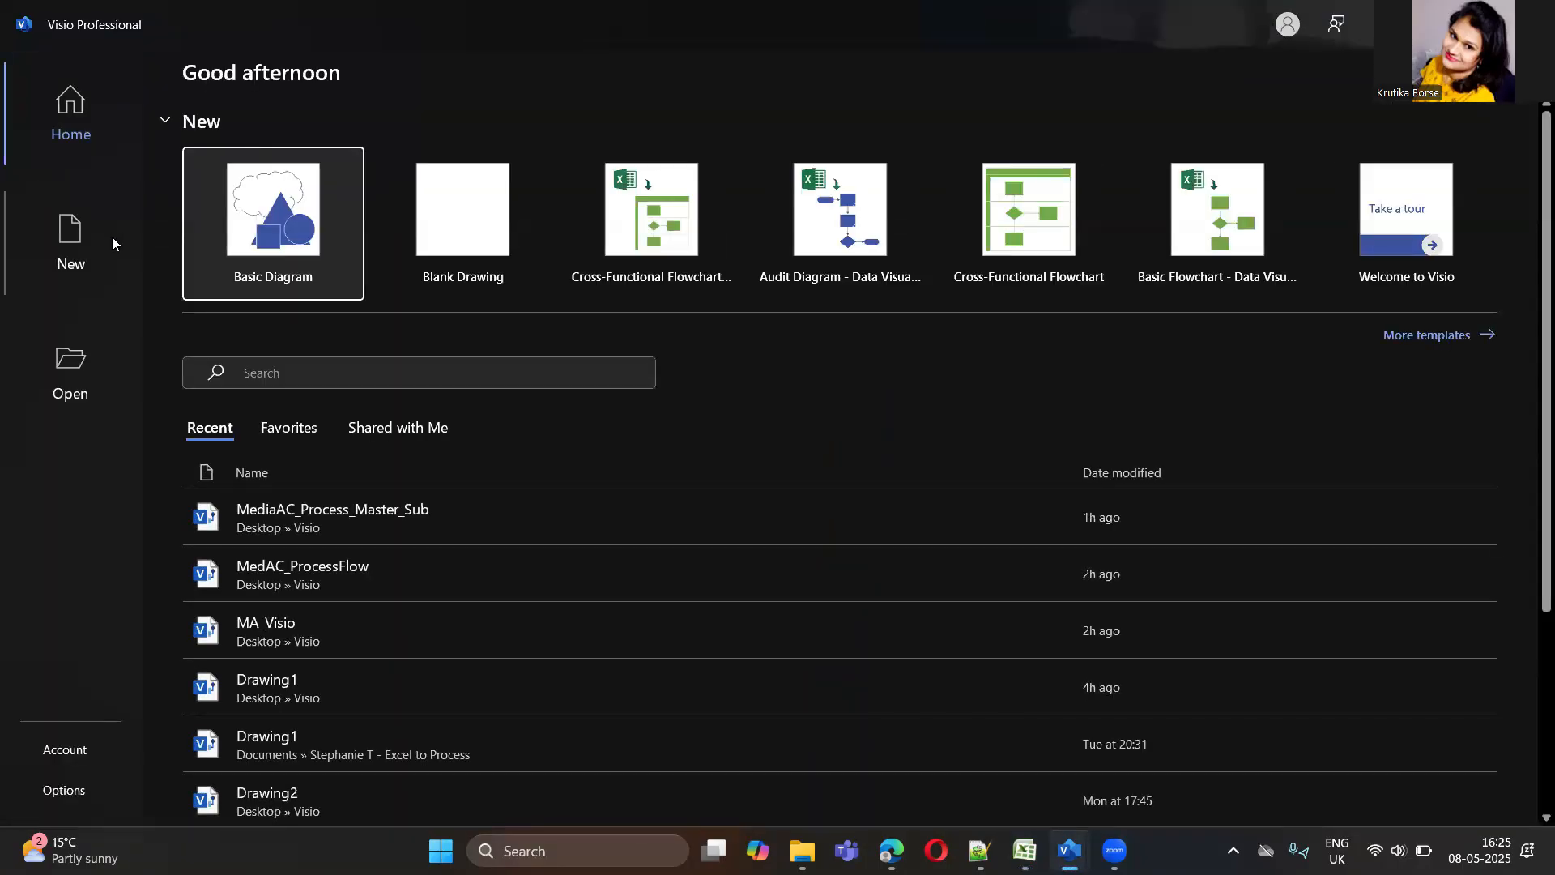
{"action": "left_click", "coordinate": [87, 243]}
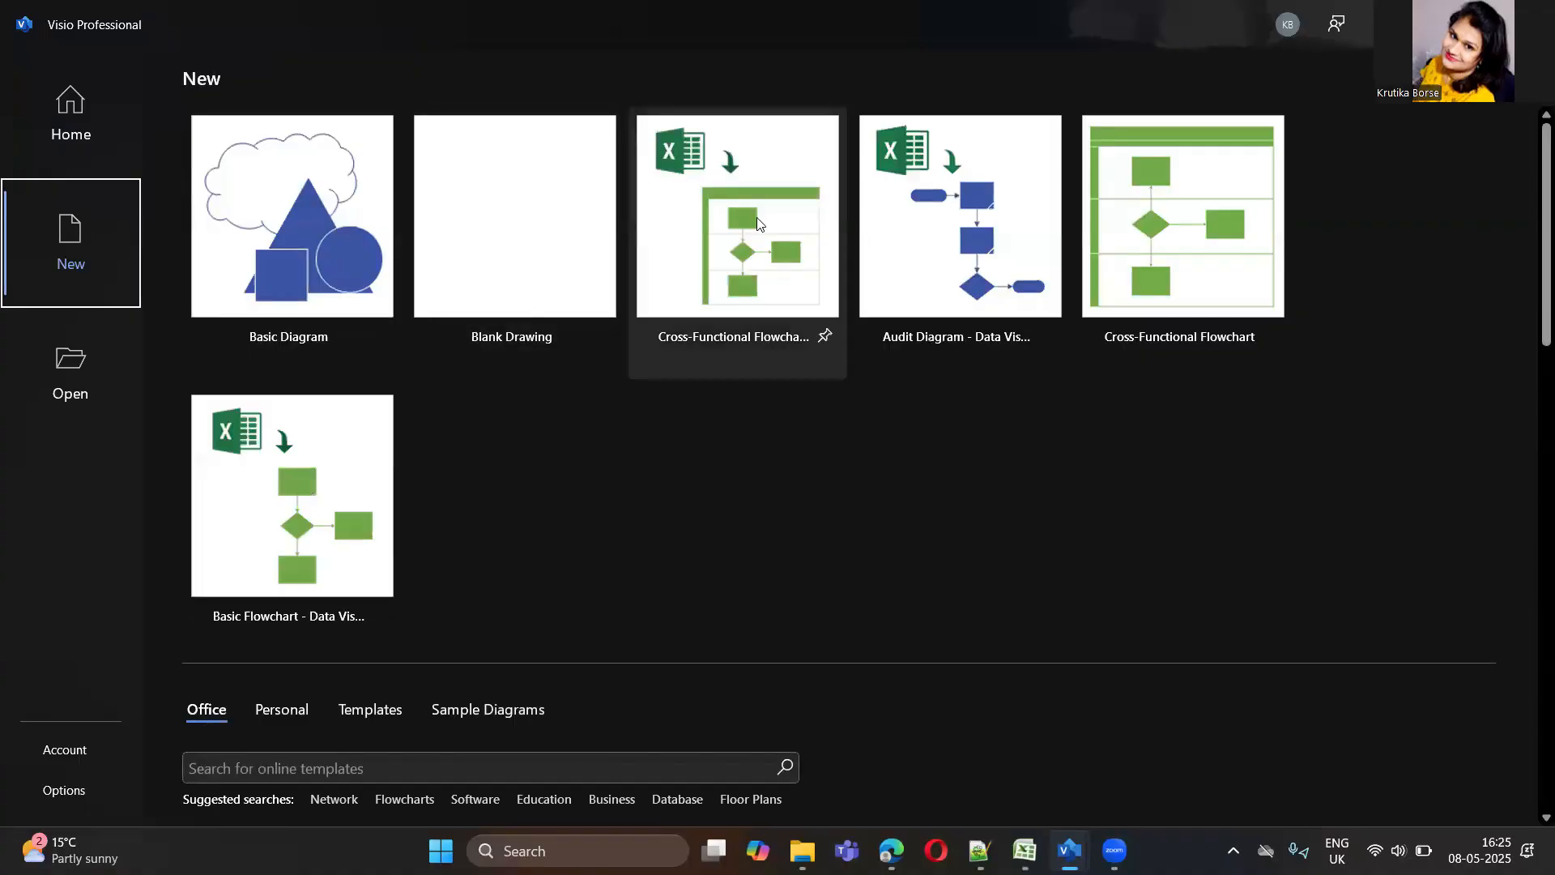
{"action": "left_click", "coordinate": [752, 211]}
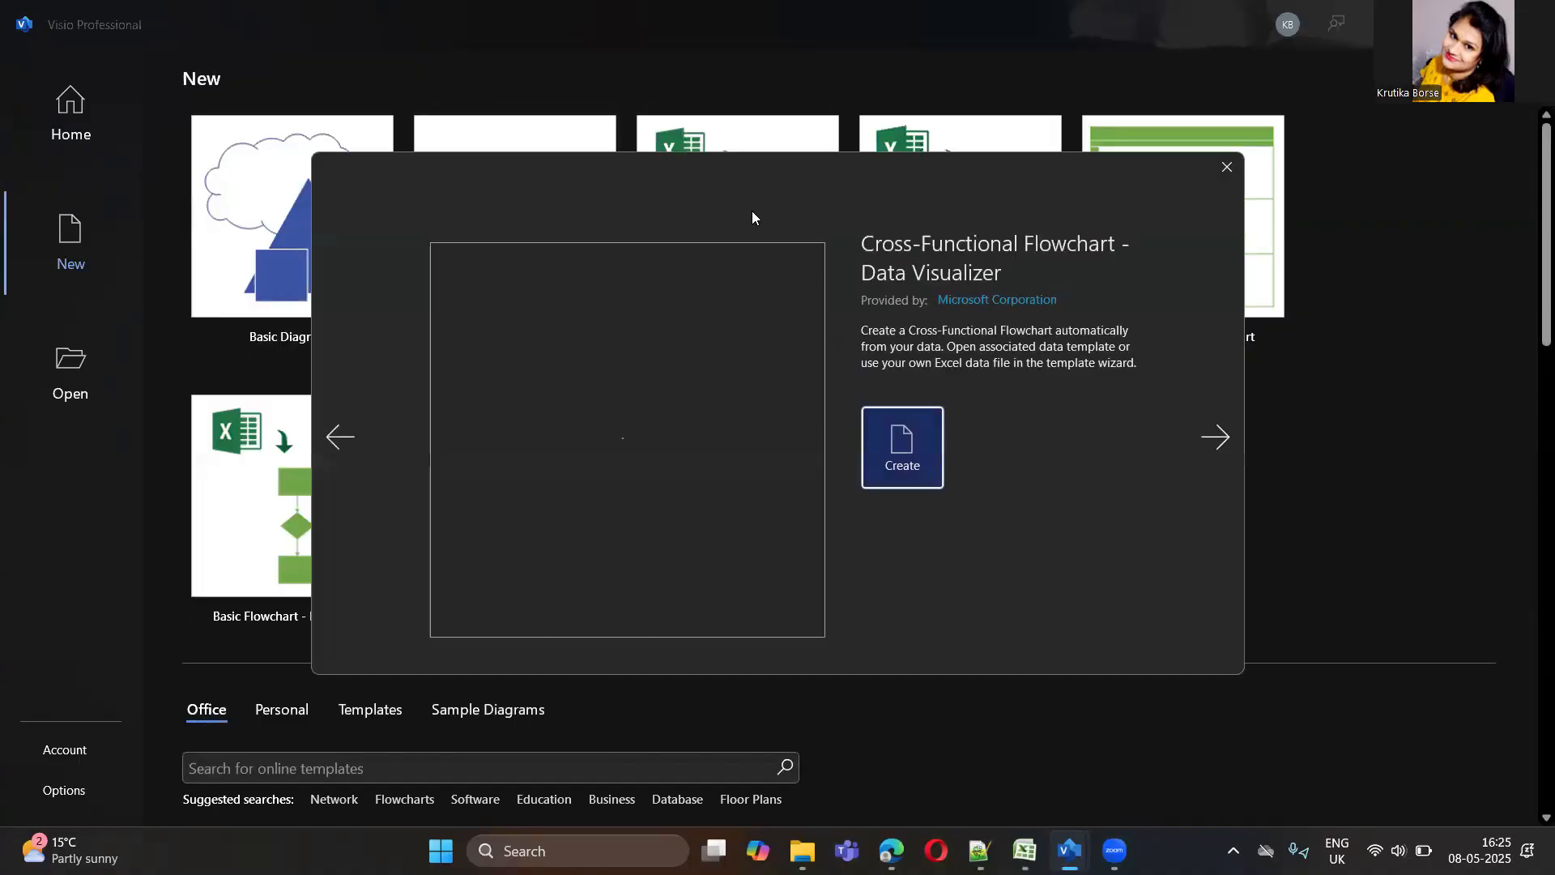
{"action": "left_click", "coordinate": [906, 462]}
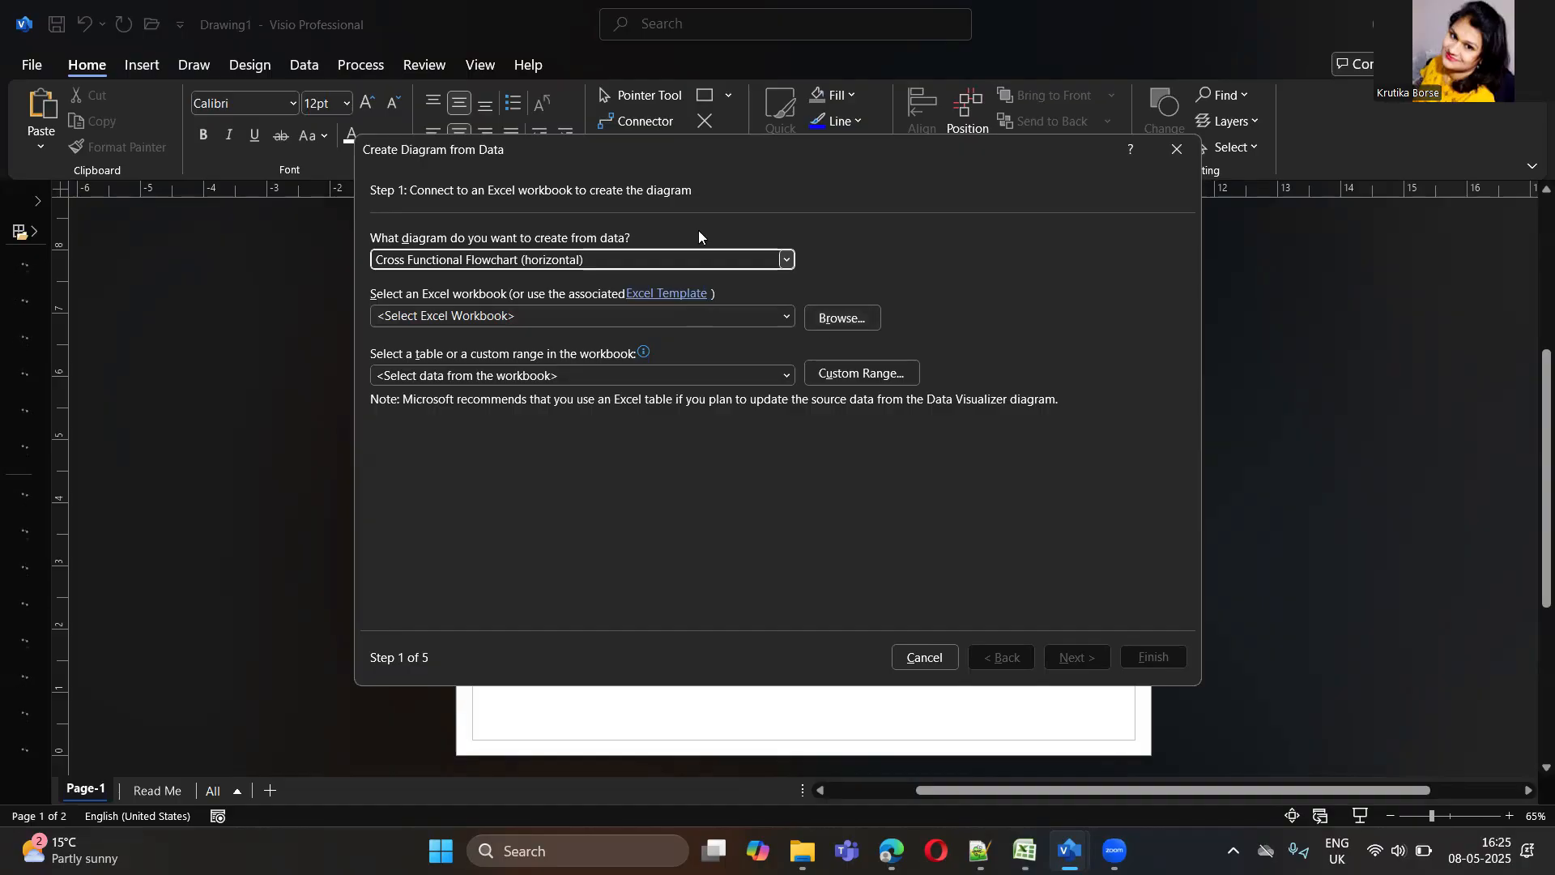
Keep Cross Functional Flowchart (horizontal) as the diagram type and connect the MediAC_Process_Subprocess_Excel workbook from the Visio folder
{"action": "left_click", "coordinate": [784, 260]}
{"action": "left_click", "coordinate": [746, 298]}
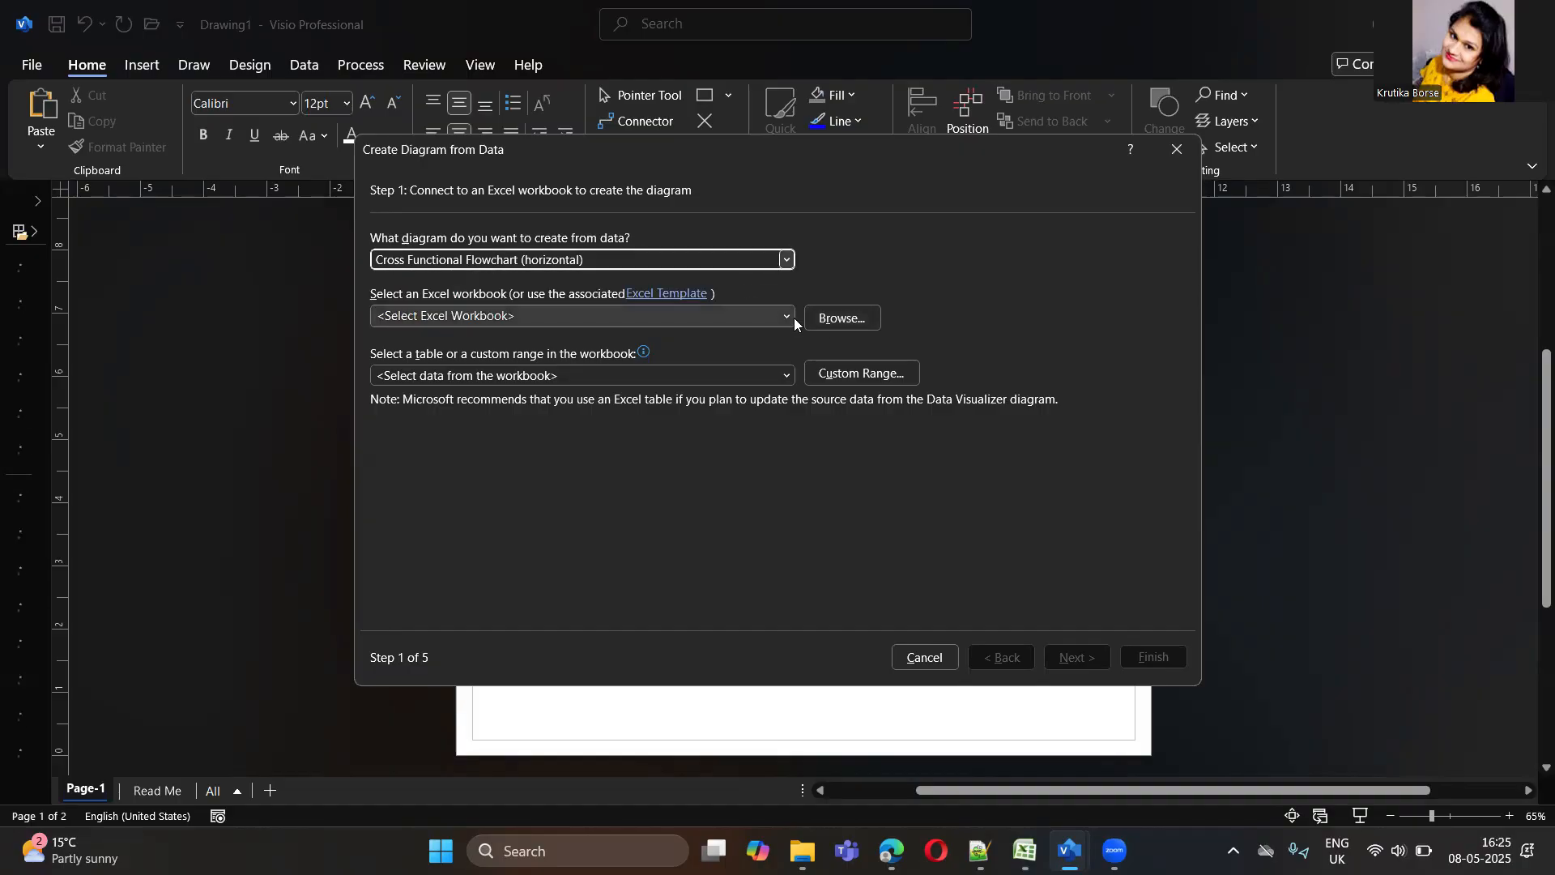
{"action": "left_click", "coordinate": [820, 322]}
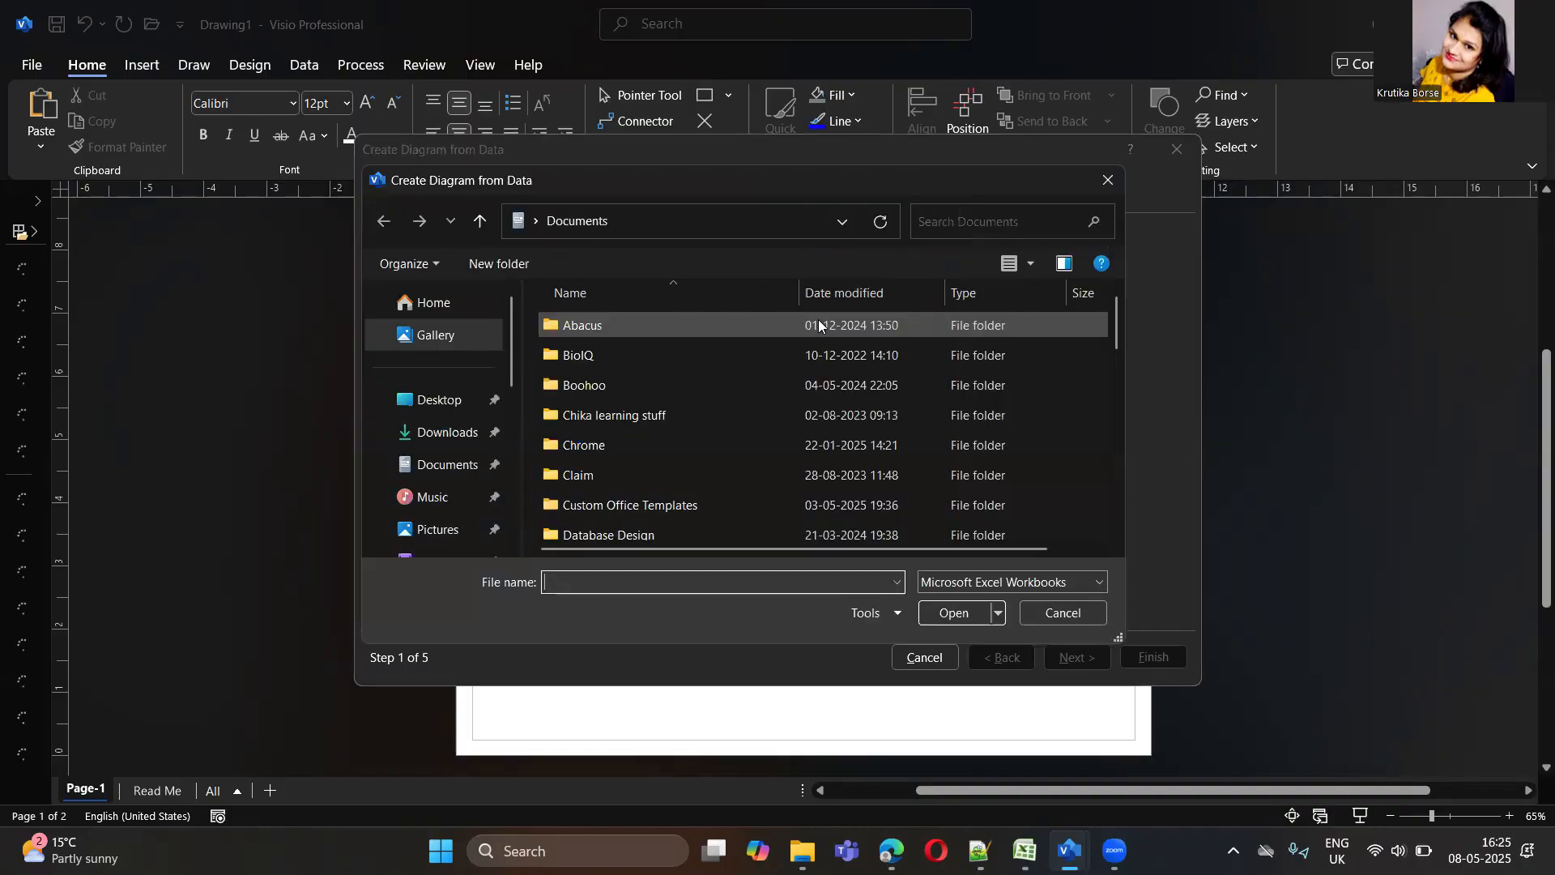
{"action": "left_click_drag", "start_coordinate": [511, 371], "coordinate": [487, 423]}
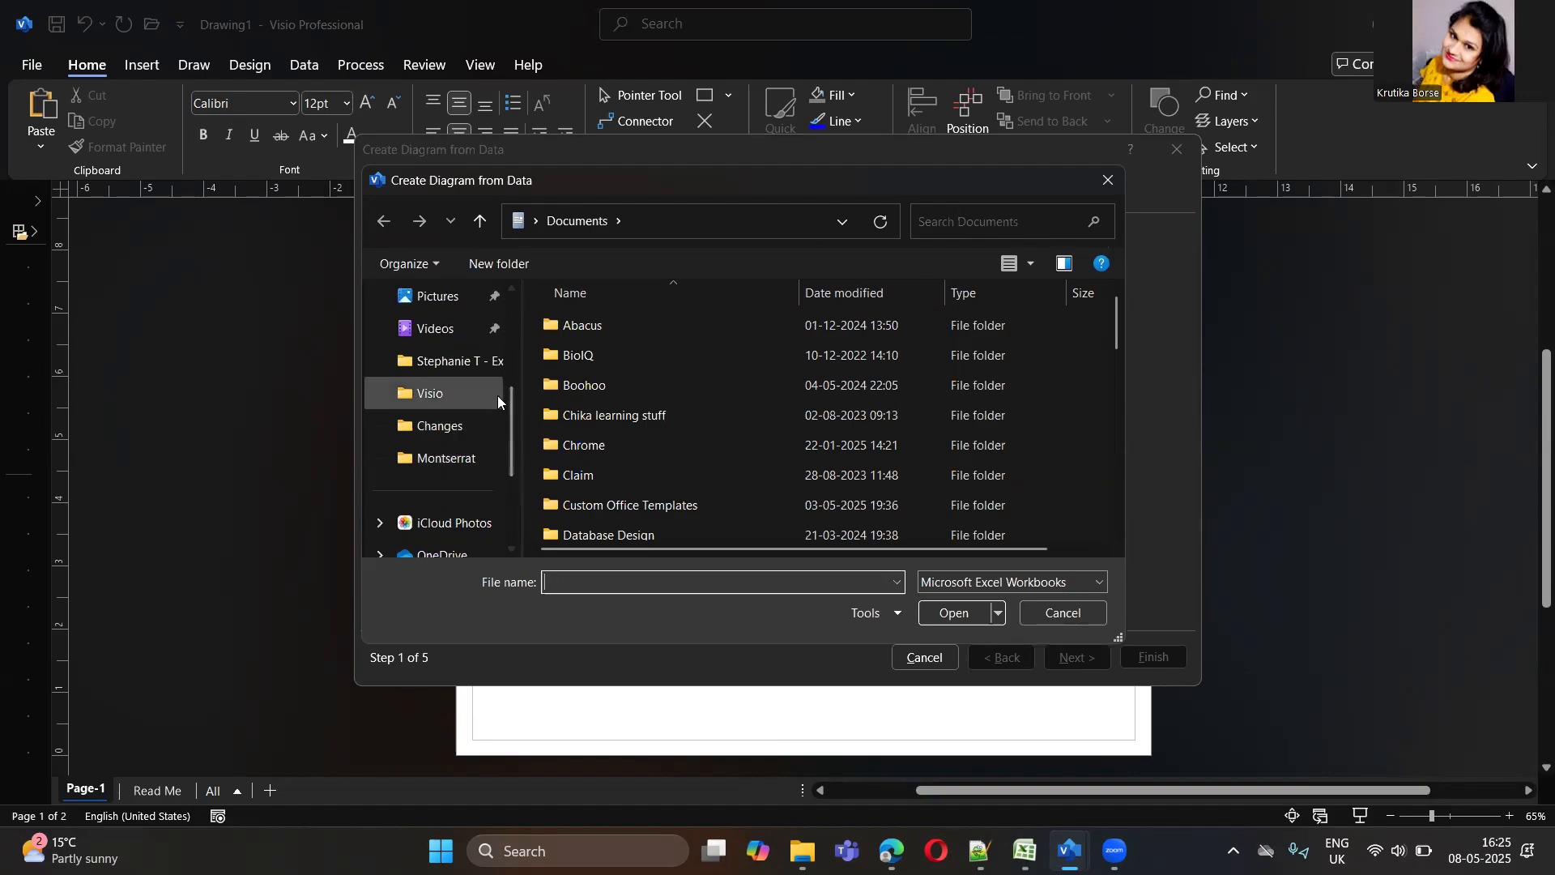
{"action": "left_click", "coordinate": [473, 393]}
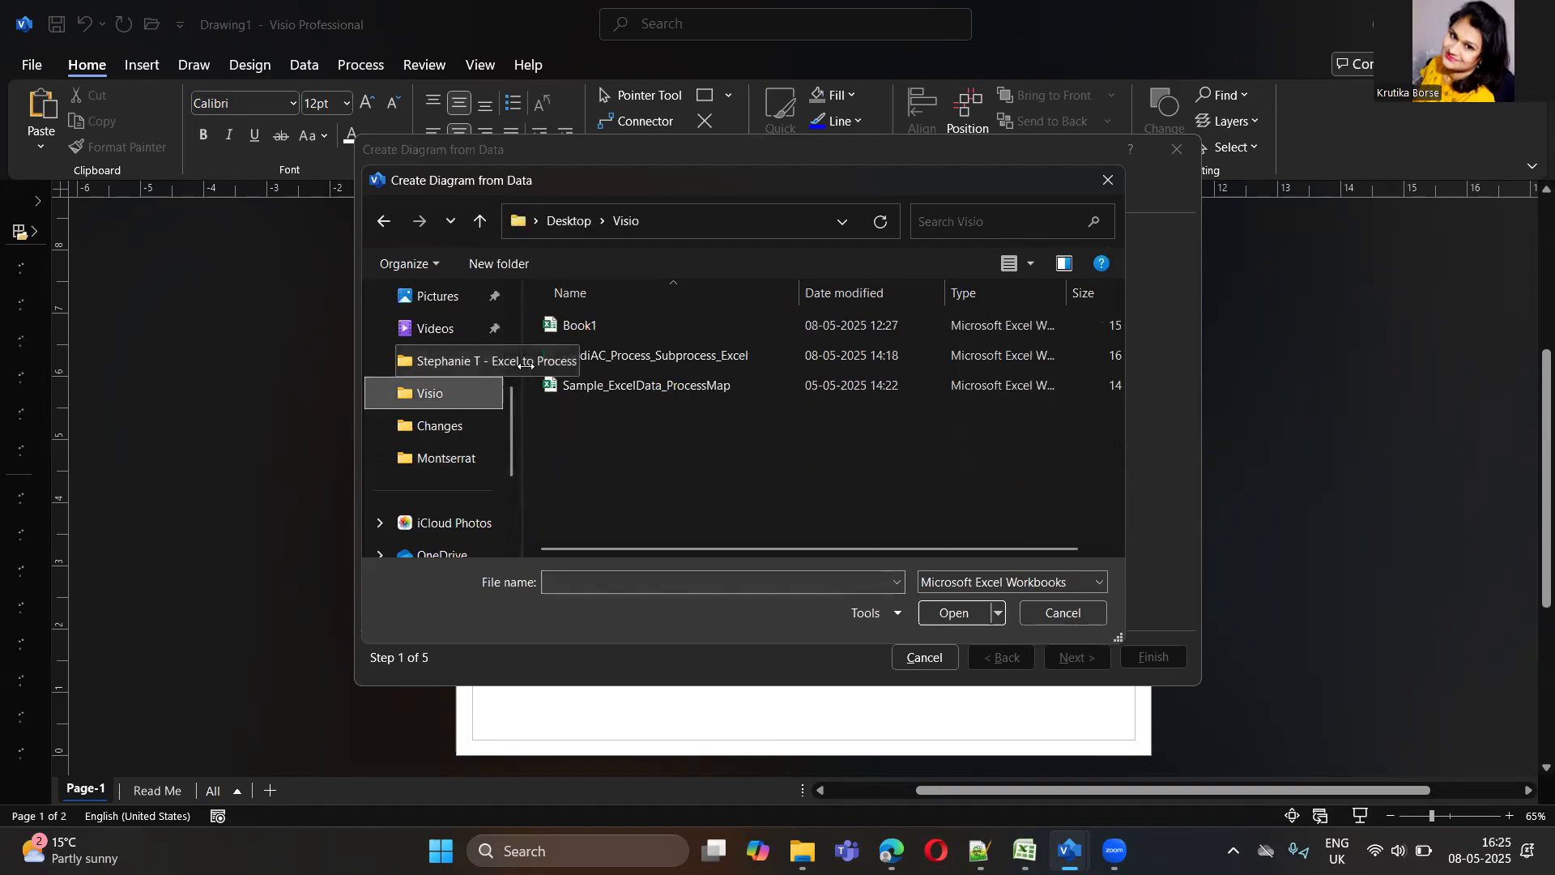
{"action": "left_click", "coordinate": [570, 363]}
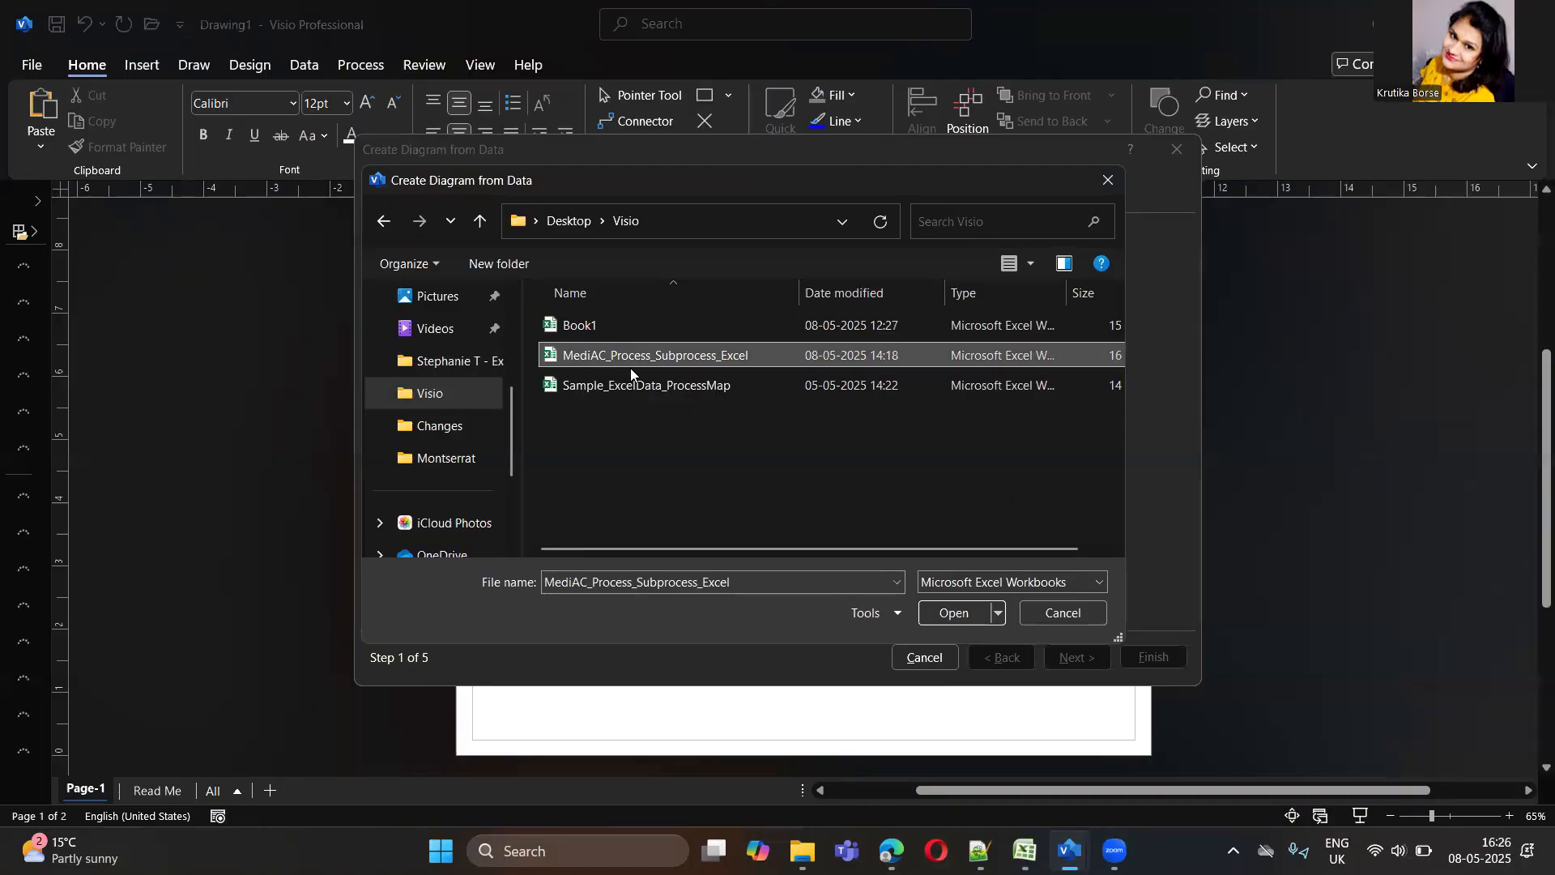
{"action": "left_click", "coordinate": [948, 613]}
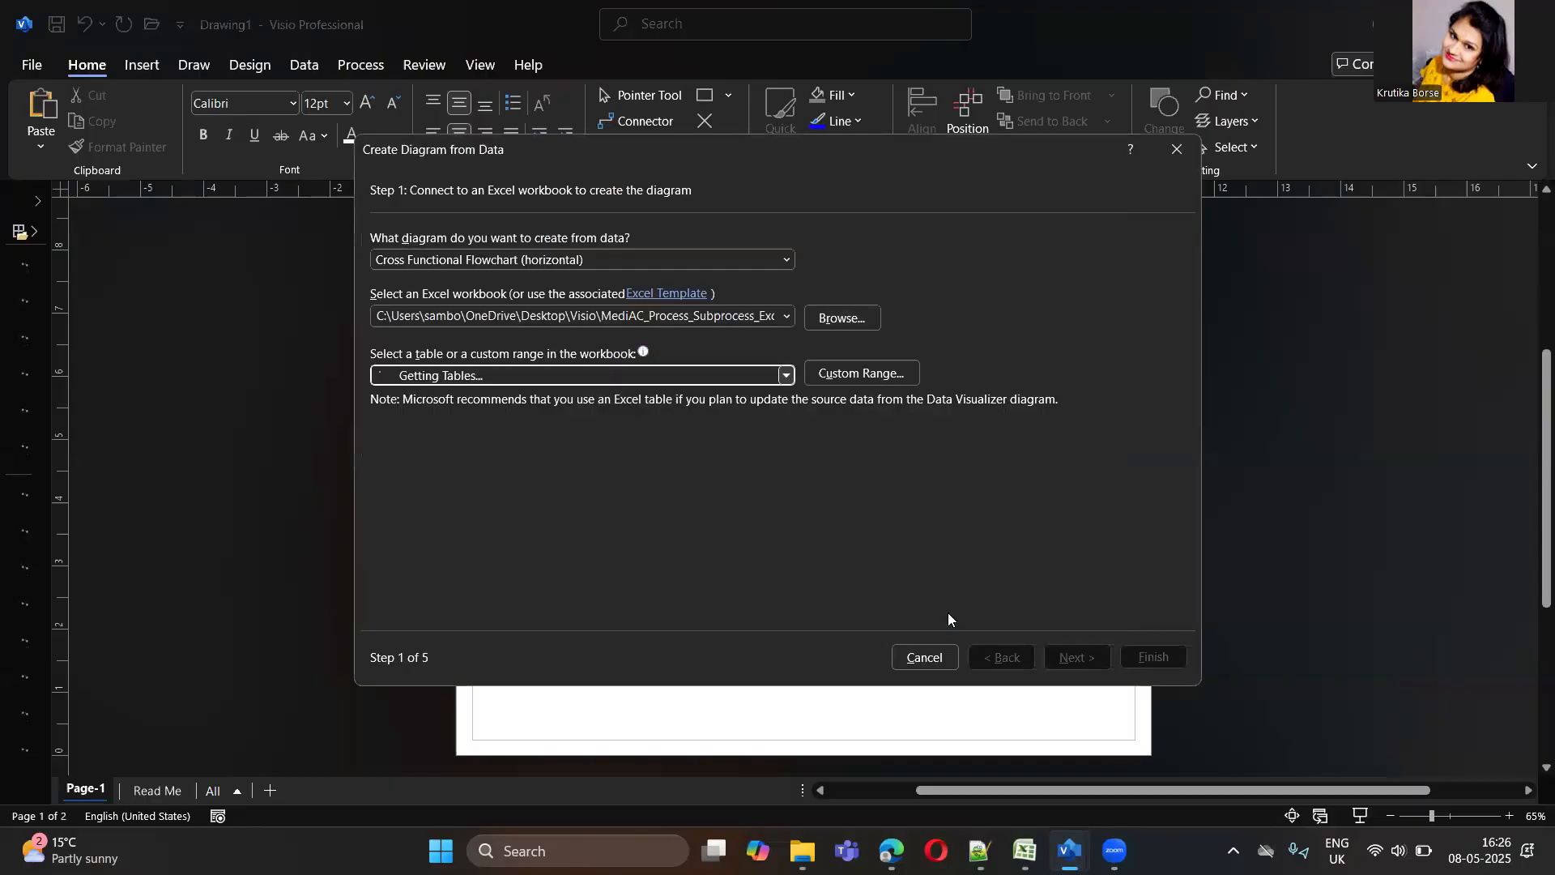
Choose MasterTable as the workbook table that supplies the diagram data
{"action": "left_click", "coordinate": [786, 375]}
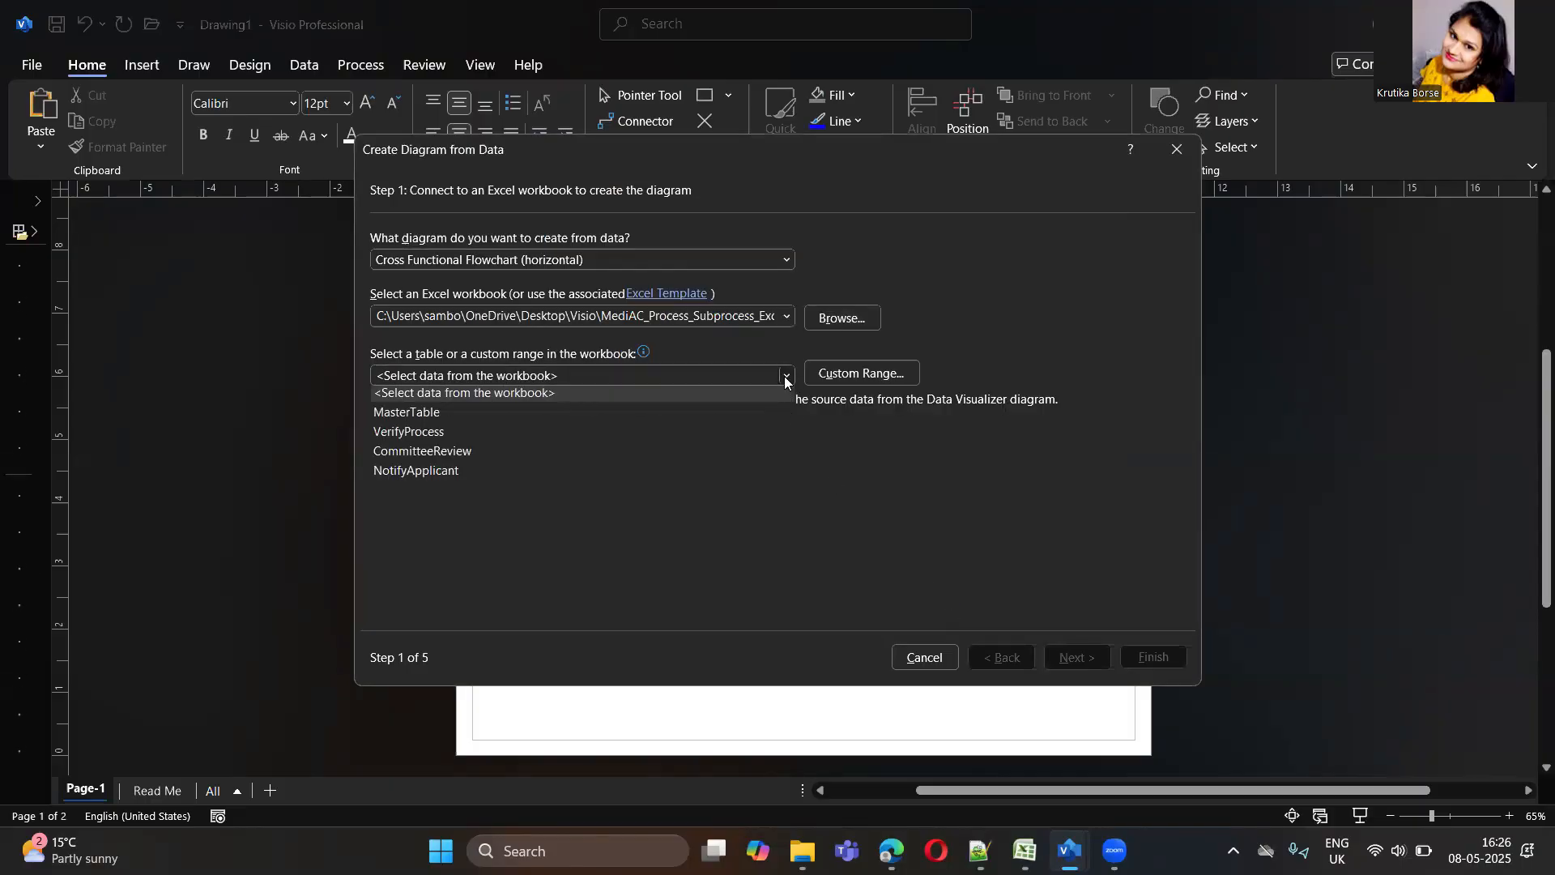
{"action": "left_click", "coordinate": [724, 418]}
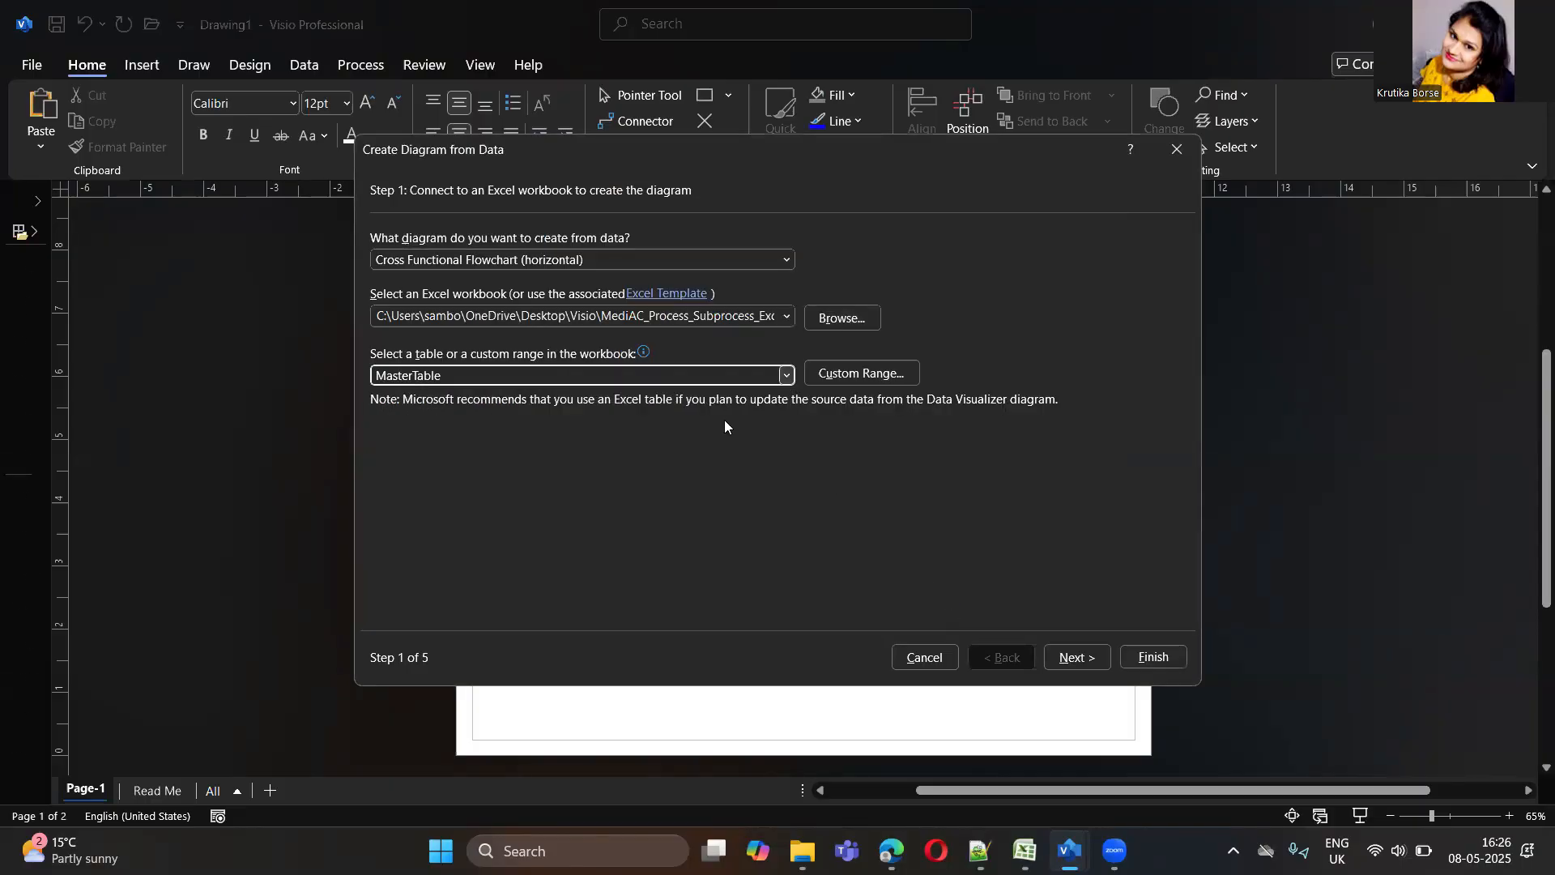
{"action": "left_click", "coordinate": [786, 378]}
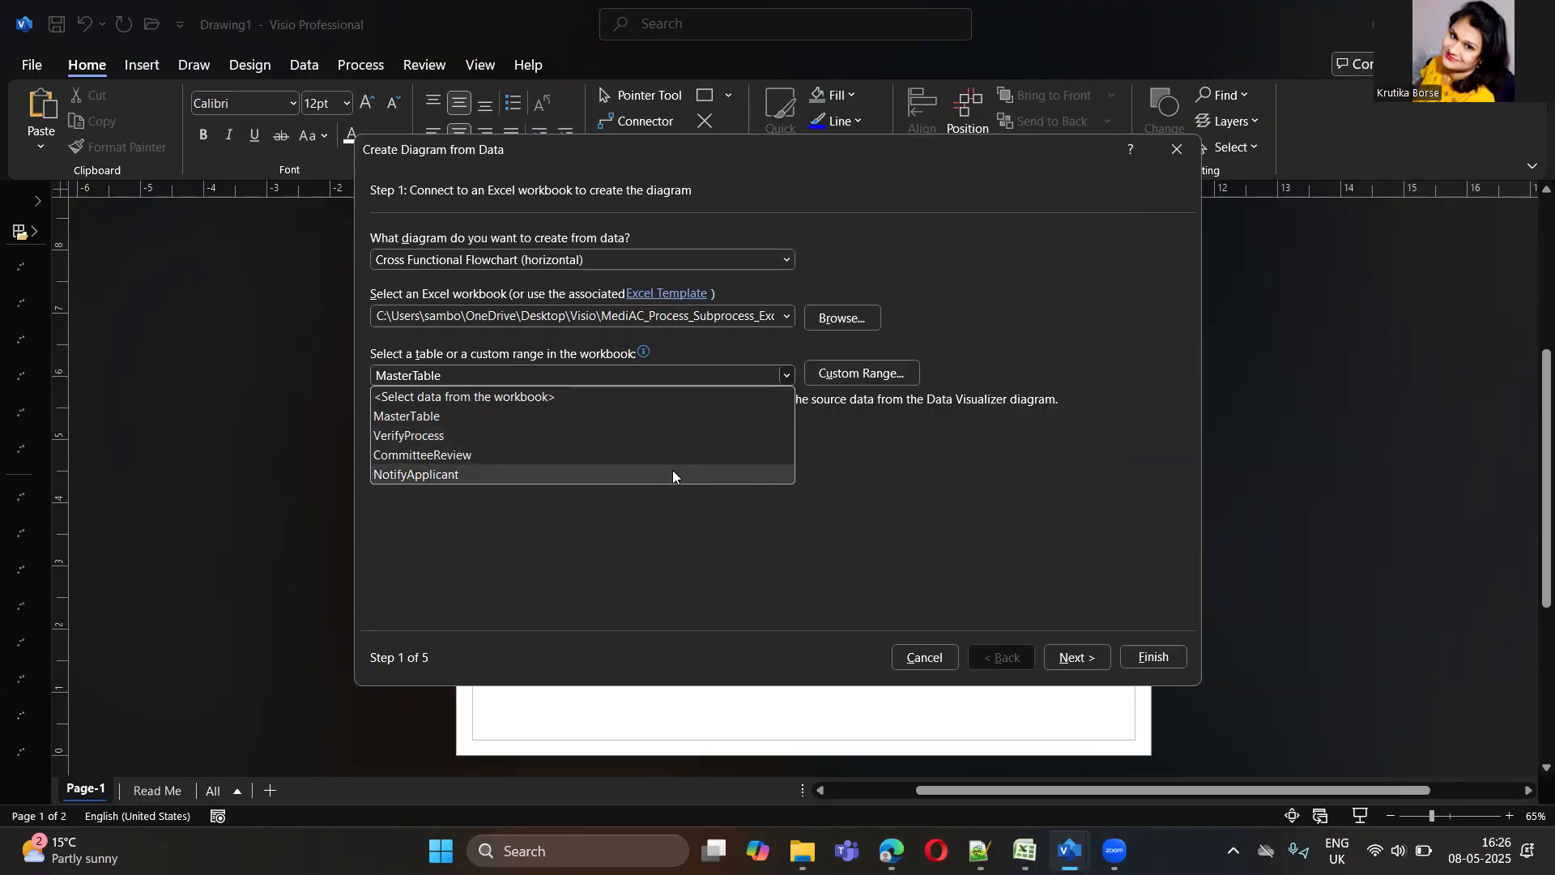
{"action": "left_click", "coordinate": [618, 417]}
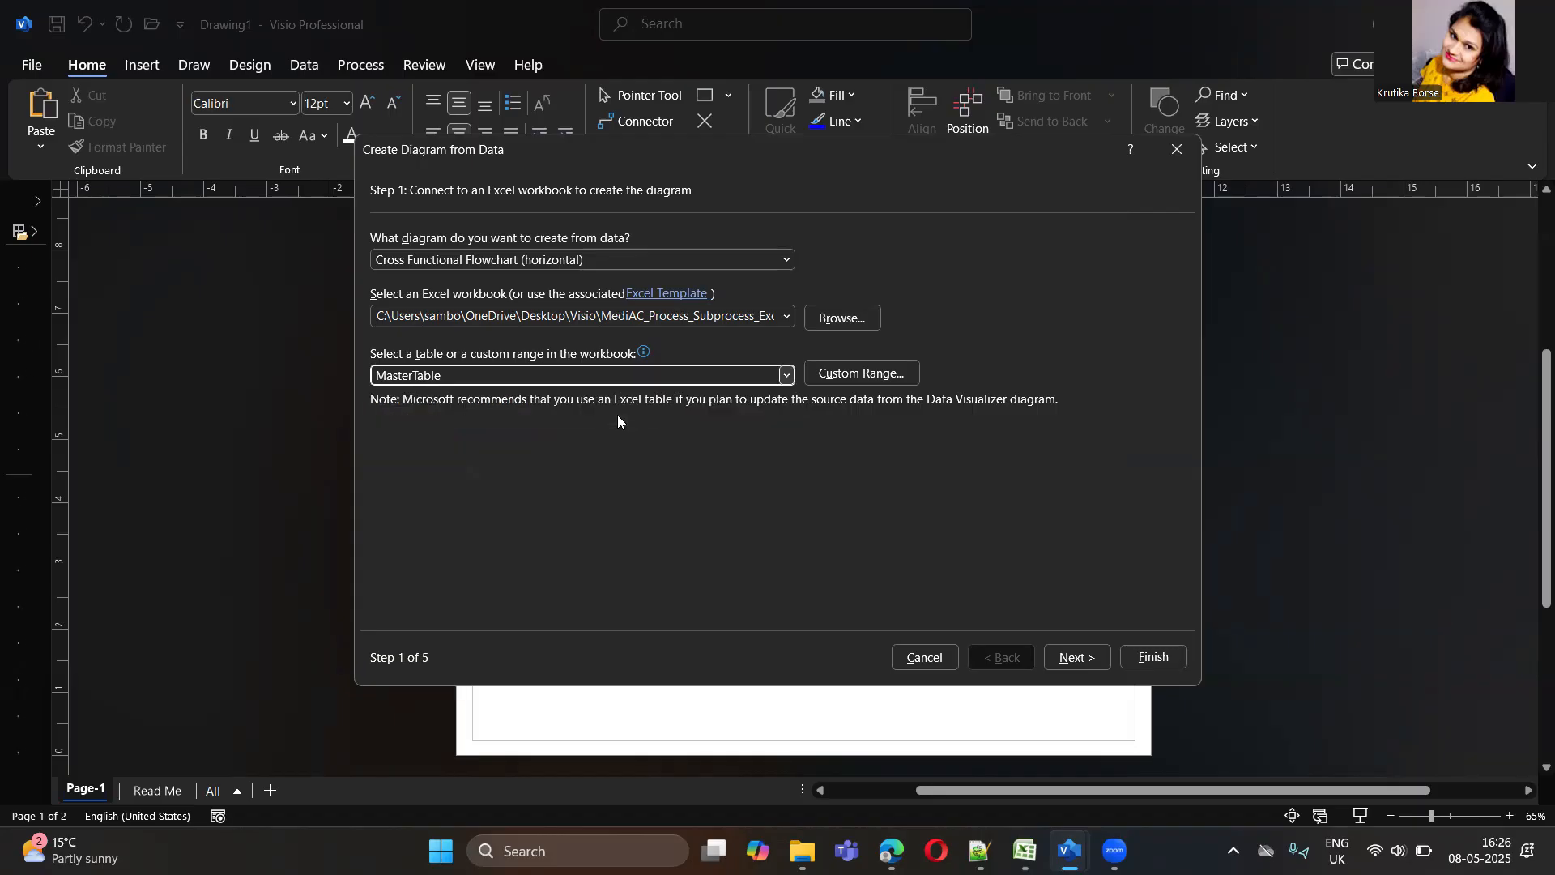
Accept the proposed column and shape mappings and advance the wizard to the settings for connecting process steps
{"action": "left_click", "coordinate": [1081, 663]}
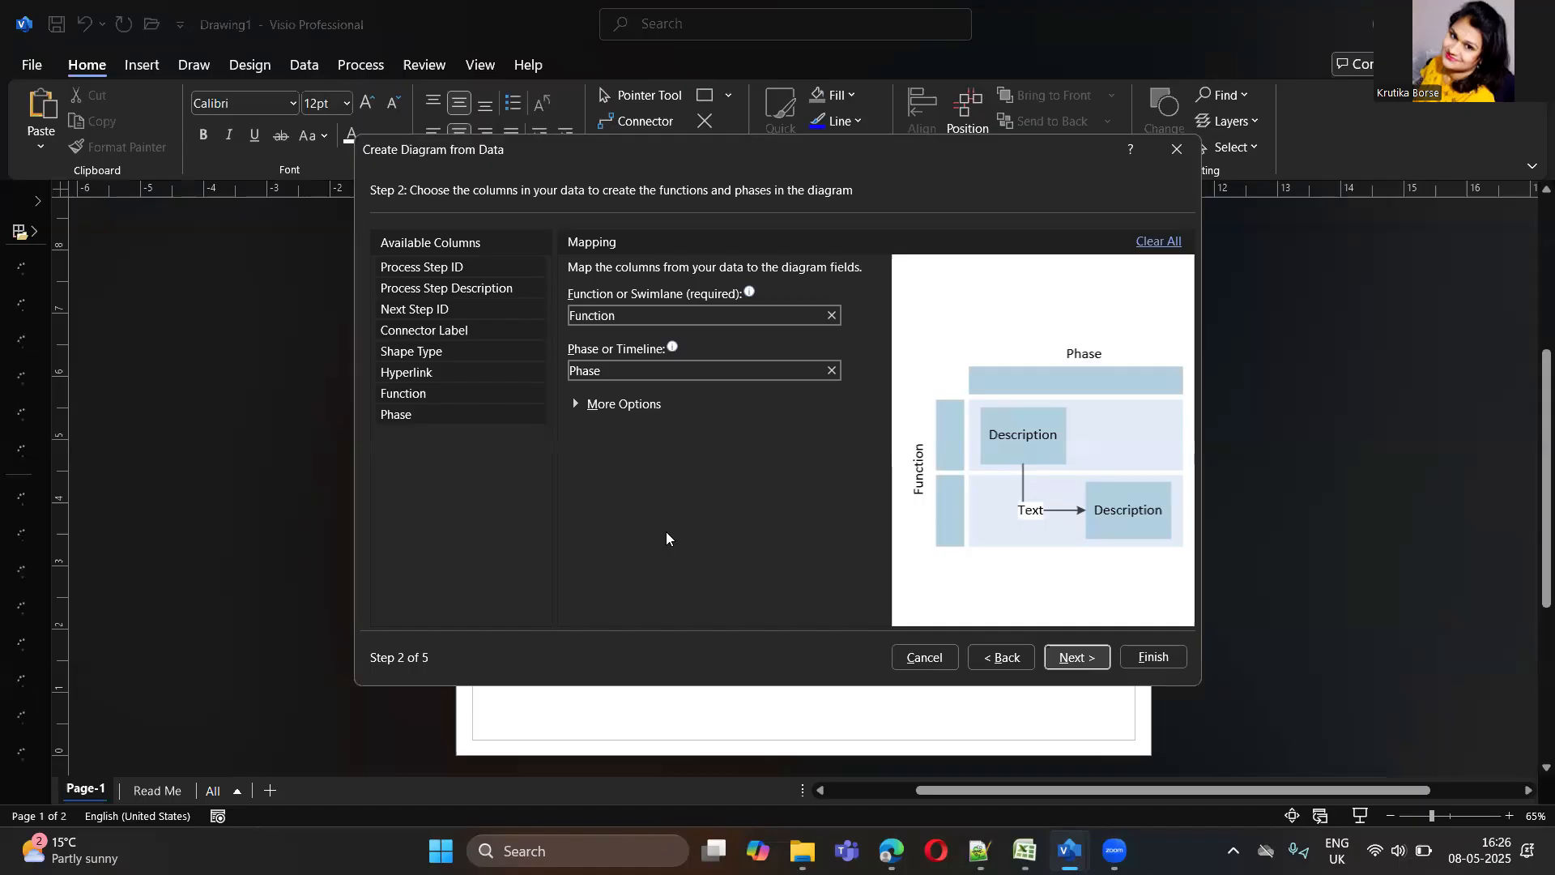
{"action": "left_click", "coordinate": [1077, 658]}
{"action": "left_click", "coordinate": [1077, 658]}
{"action": "left_click", "coordinate": [1078, 658]}
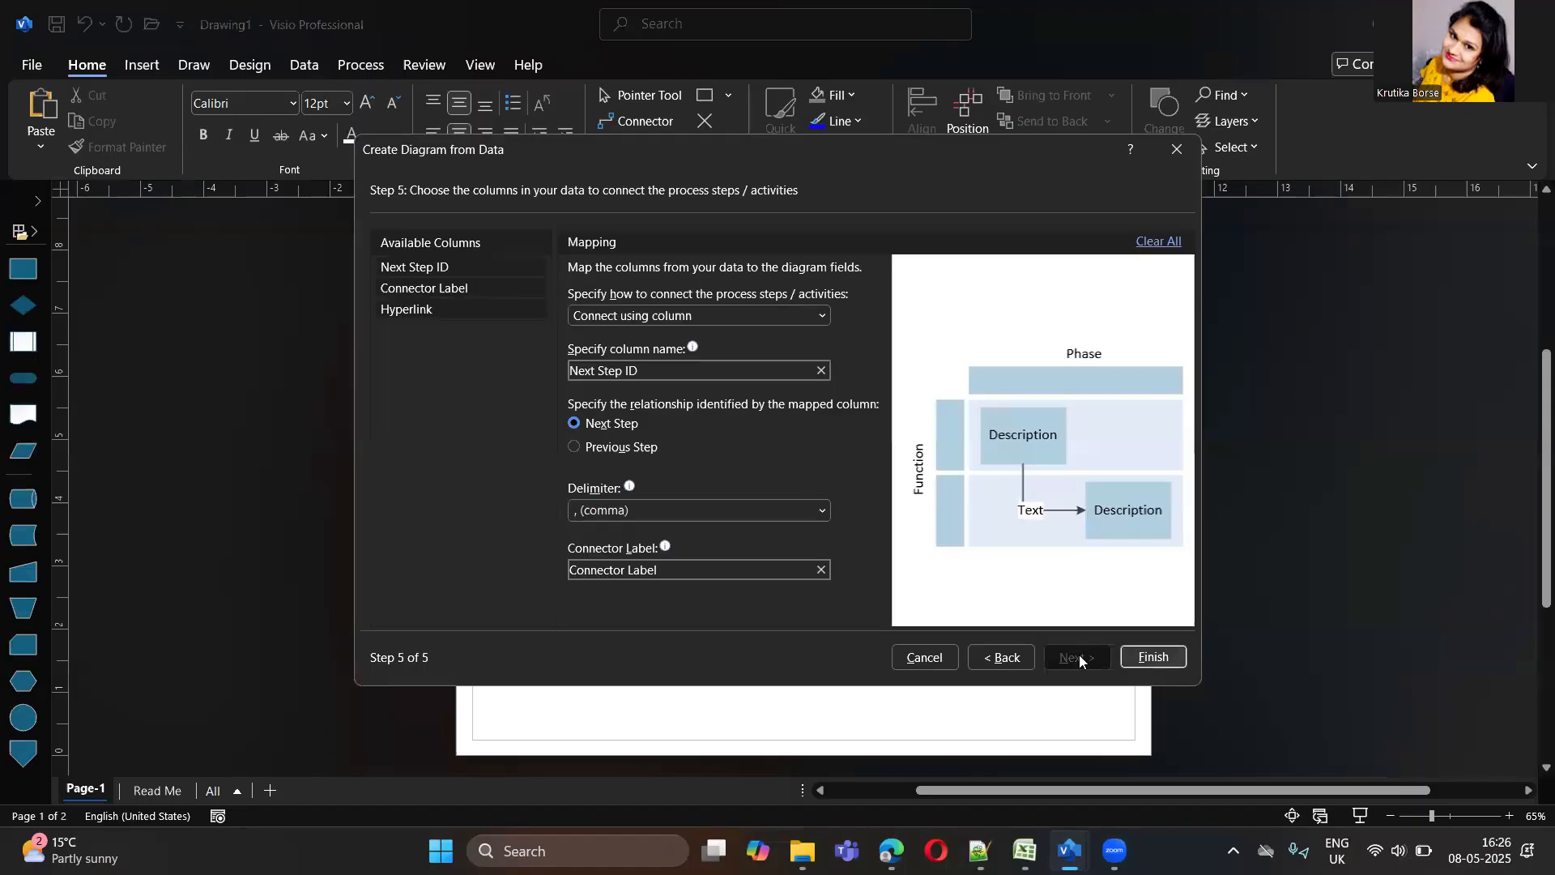
Return to the shape-type mapping settings and load the BPMN Basic Shapes set from the Flowchart category
{"action": "left_click", "coordinate": [988, 658]}
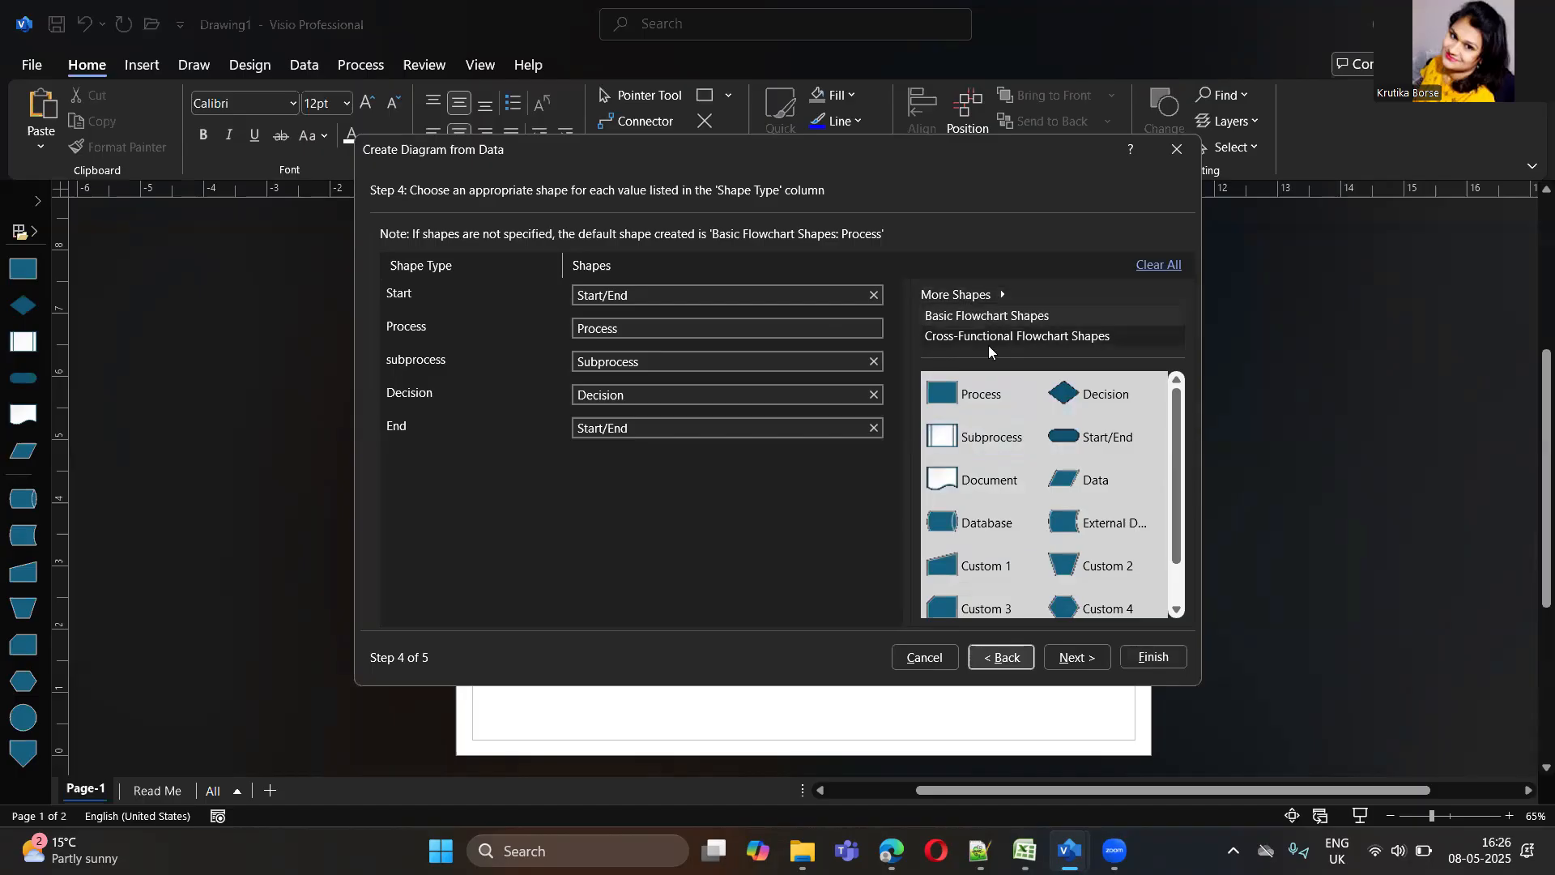
{"action": "left_click", "coordinate": [1003, 294]}
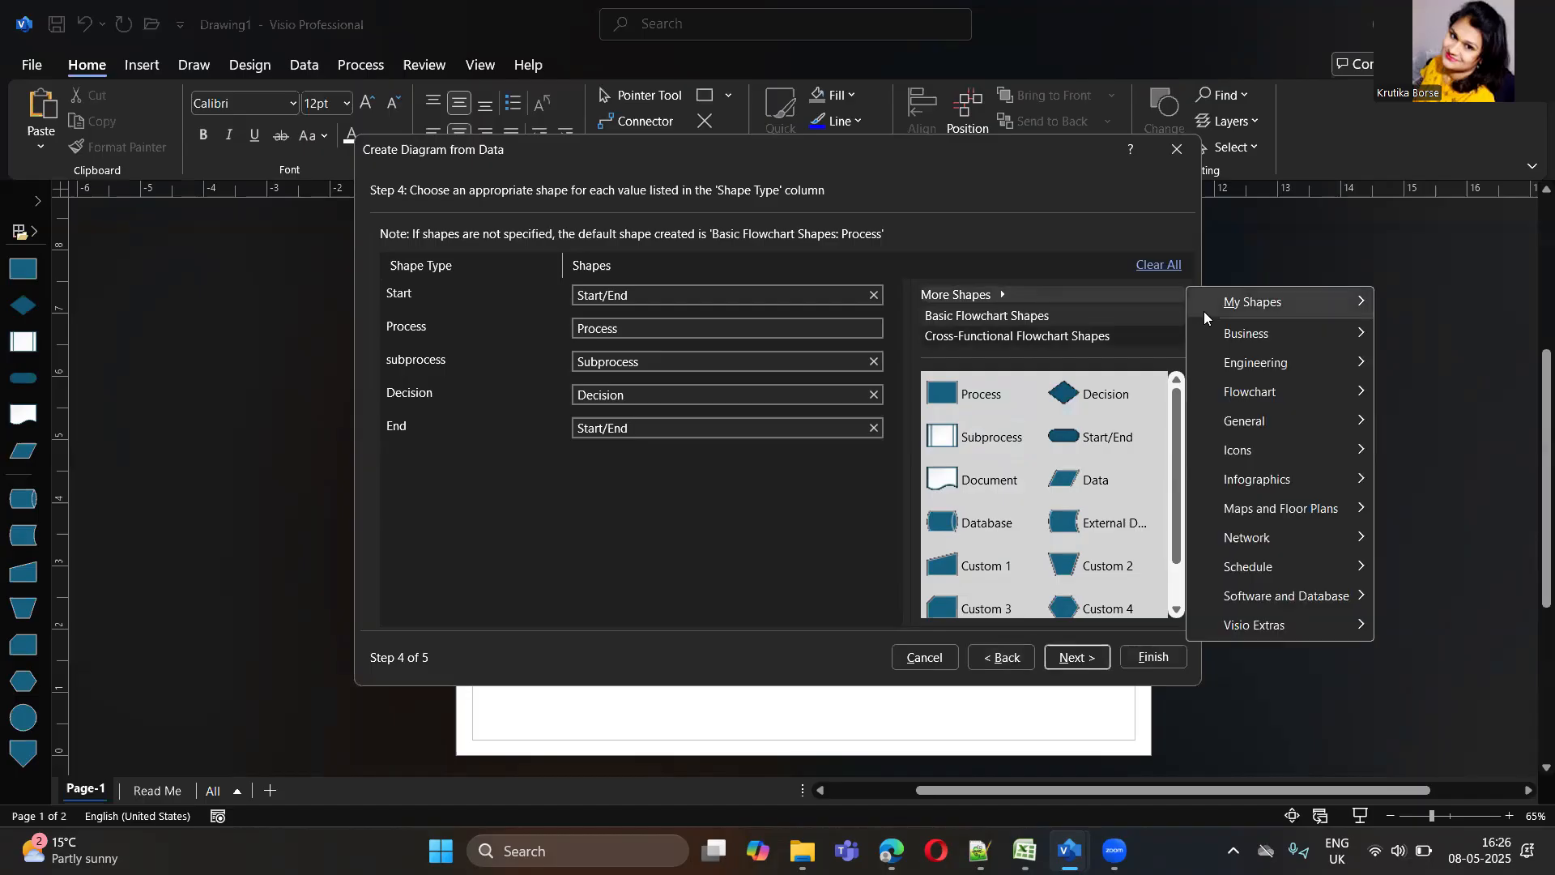
{"action": "mouse_move", "coordinate": [1240, 392]}
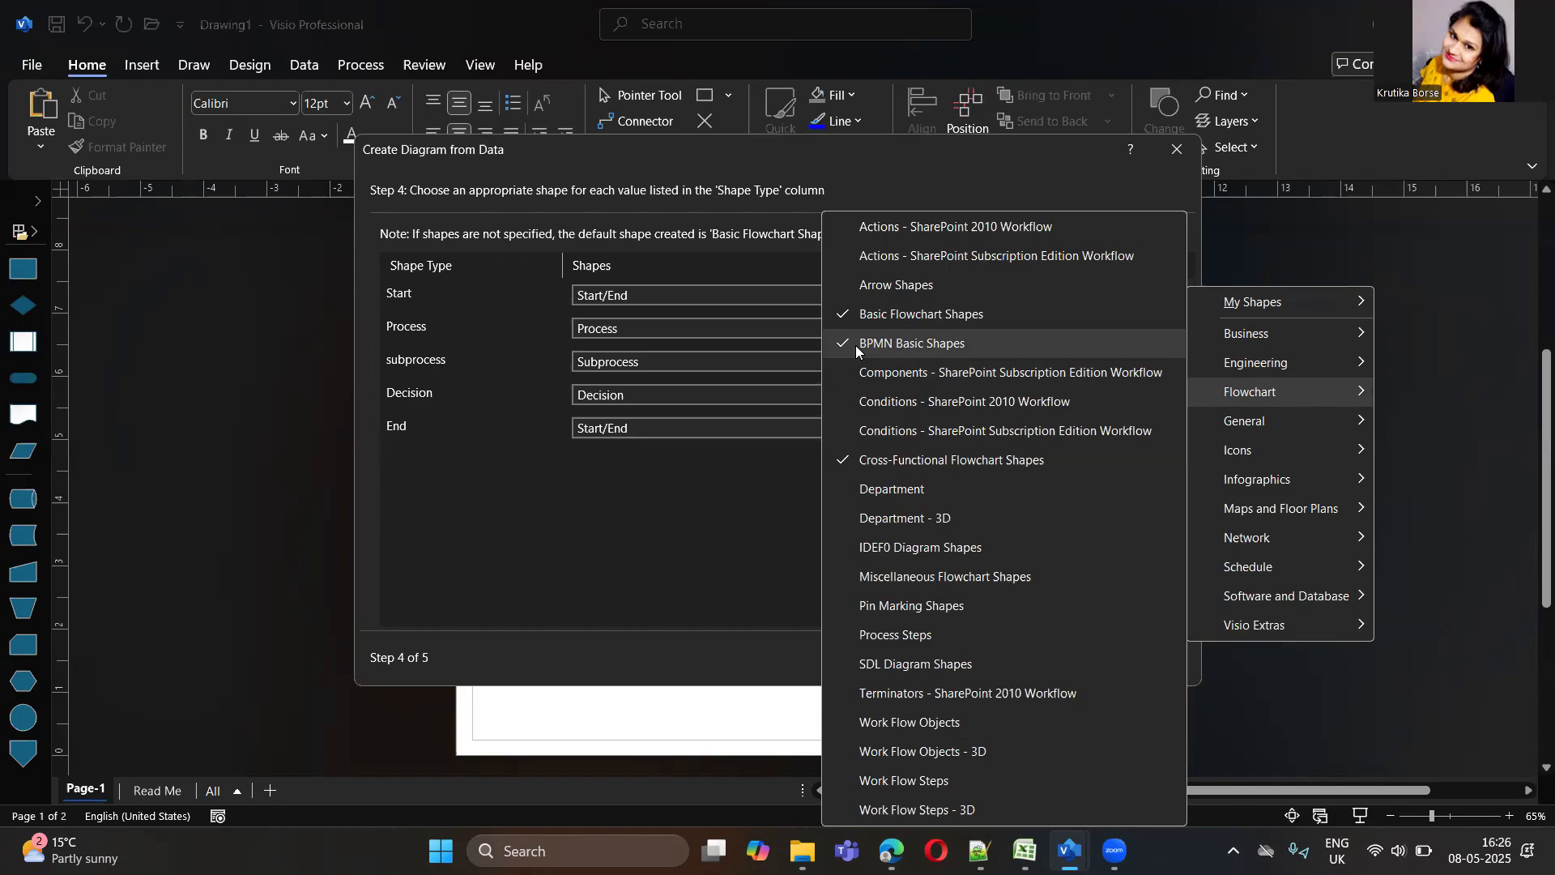
{"action": "left_click", "coordinate": [760, 477]}
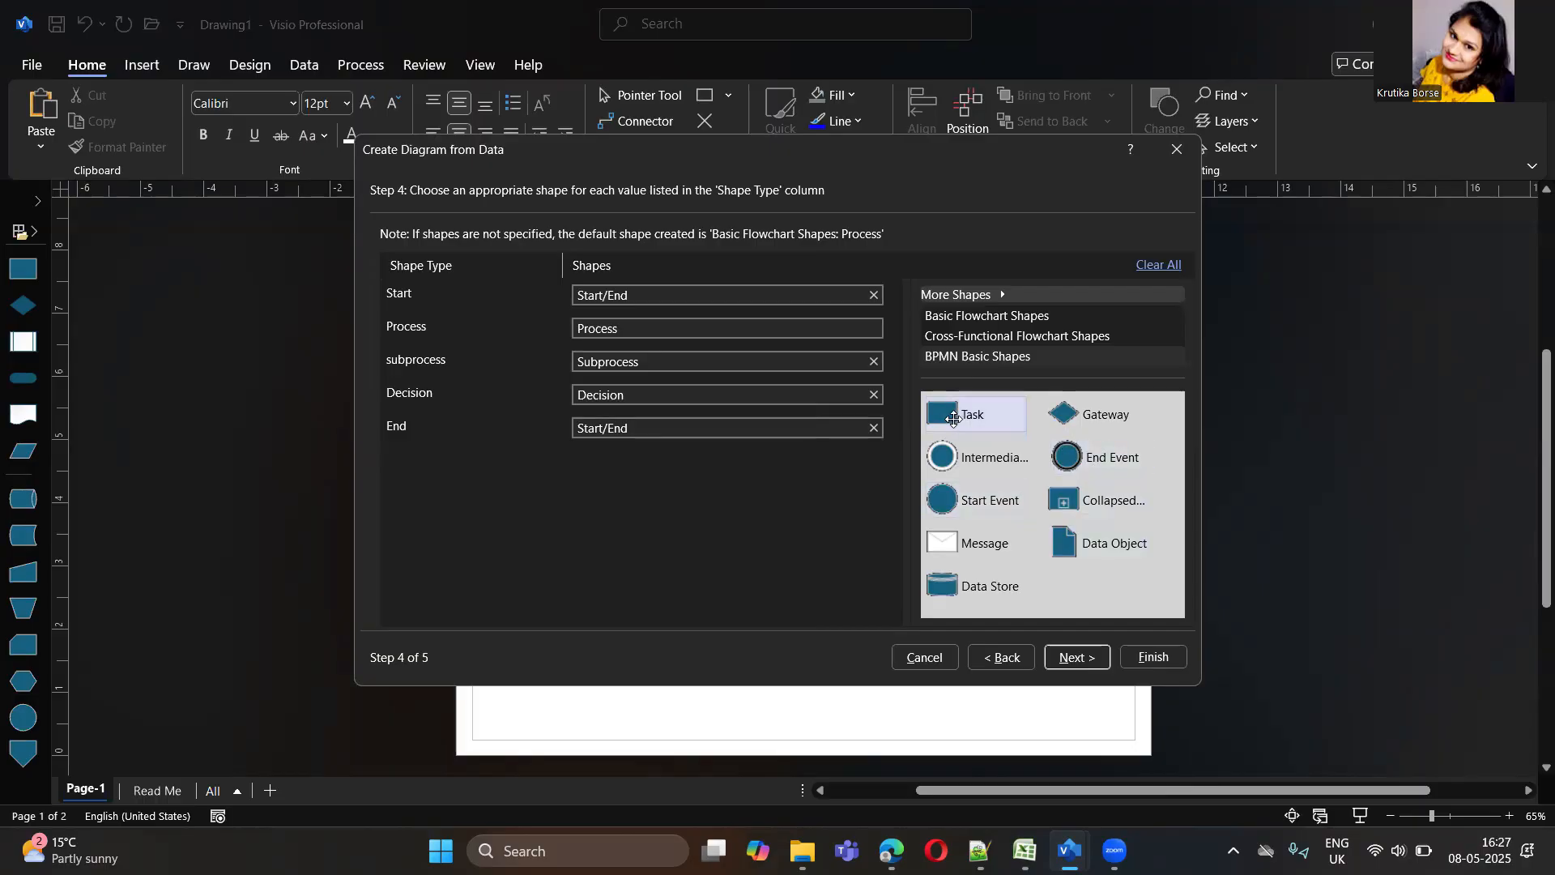
Map Start to Start Event, Process to Task, subprocess to Collapsed Sub-Process, Decision to Gateway and End to End Event, and generate the diagram
{"action": "left_click_drag", "start_coordinate": [950, 494], "coordinate": [659, 297]}
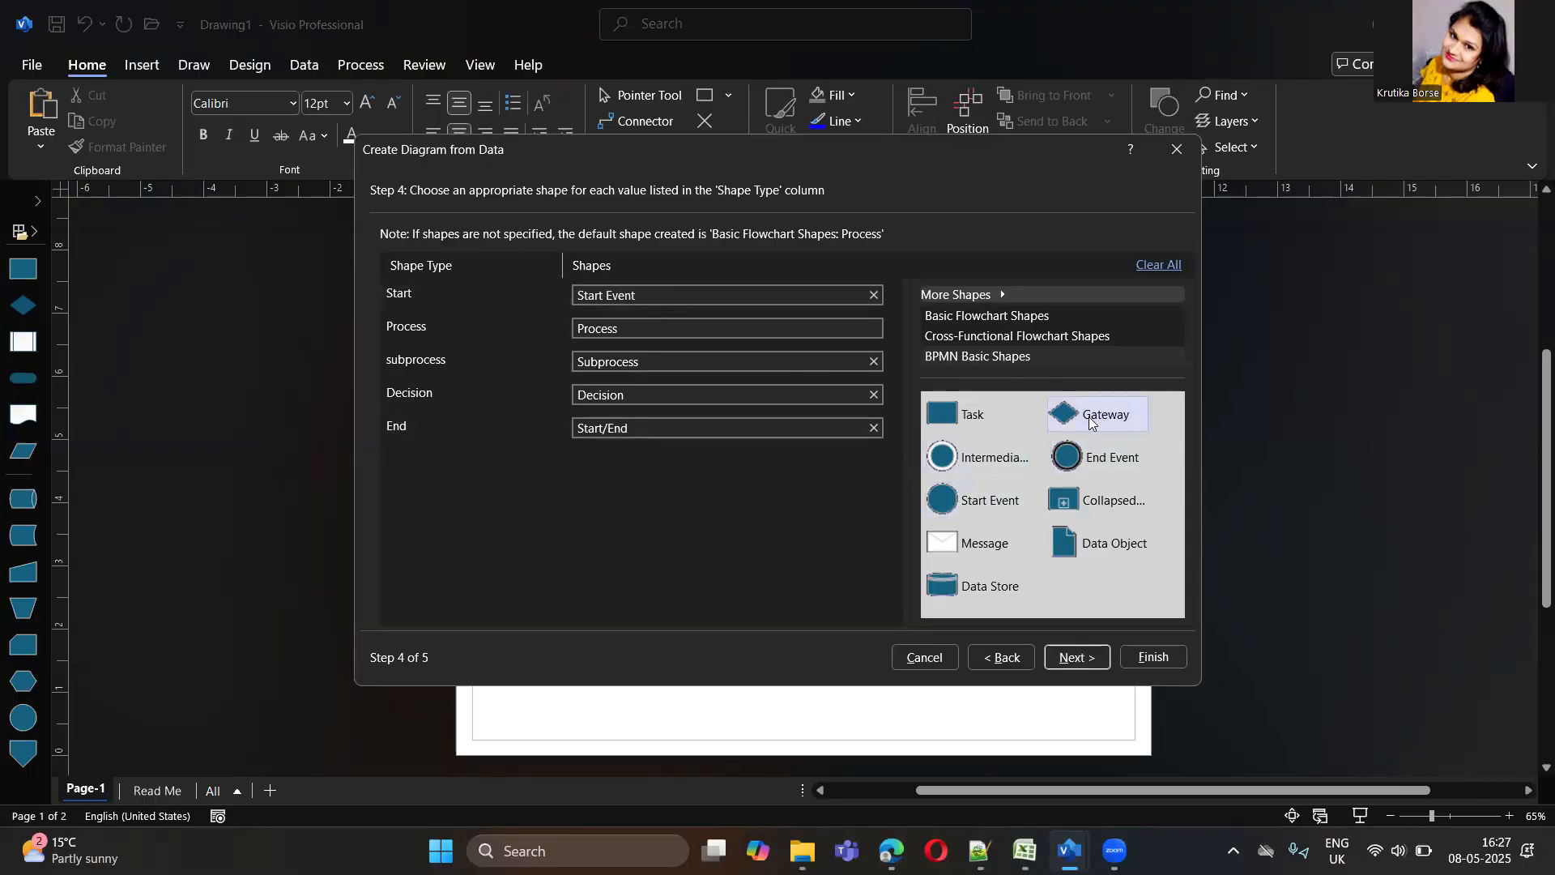
{"action": "left_click_drag", "start_coordinate": [1082, 415], "coordinate": [591, 395]}
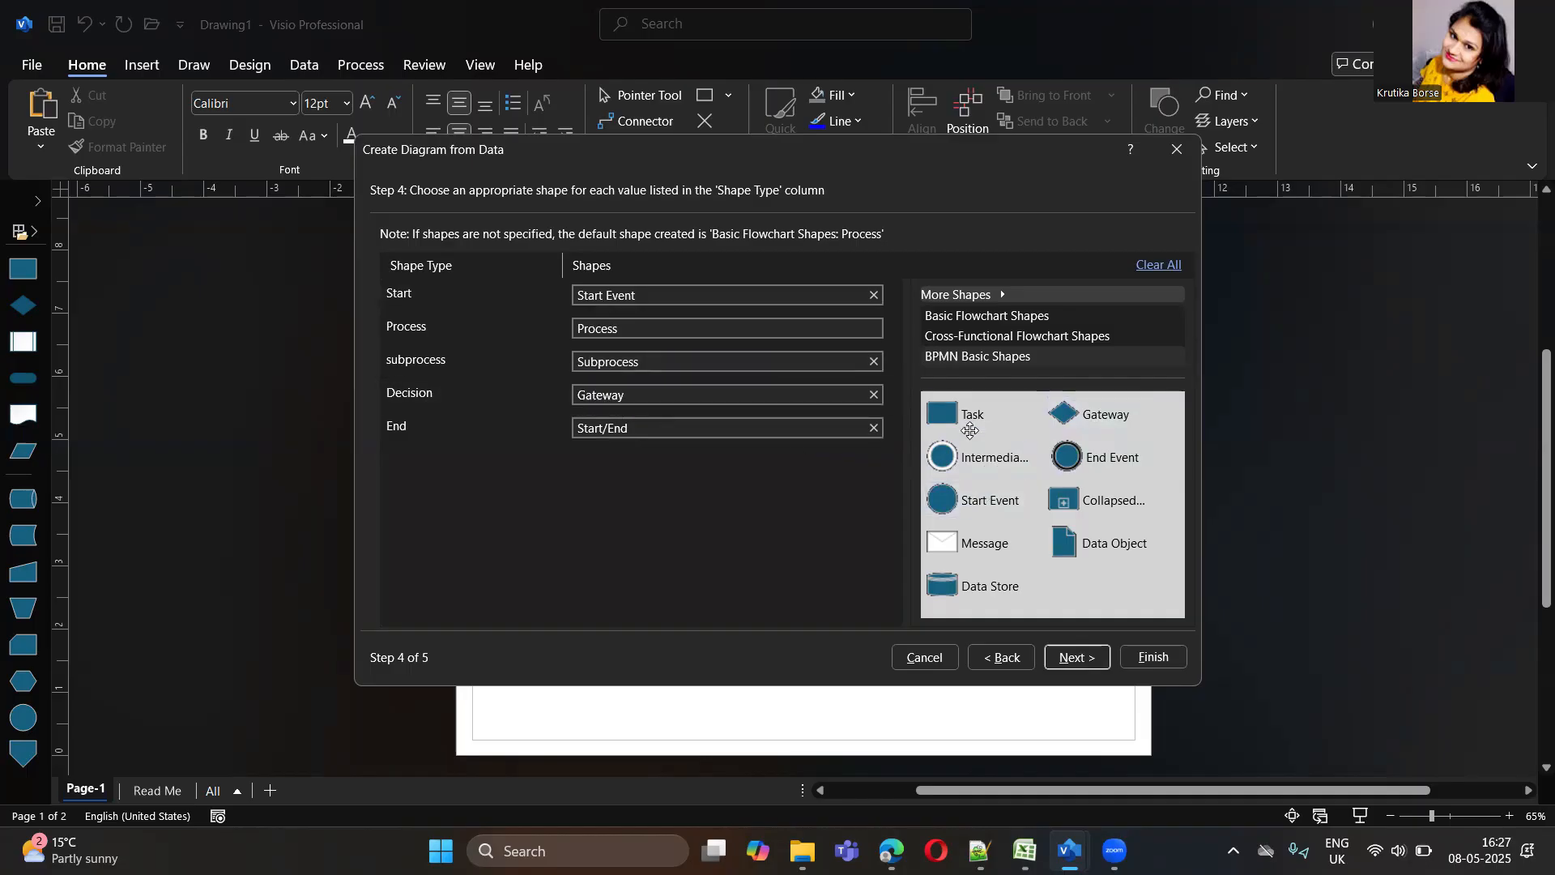
{"action": "left_click_drag", "start_coordinate": [944, 413], "coordinate": [622, 325]}
{"action": "left_click_drag", "start_coordinate": [1067, 457], "coordinate": [683, 434]}
{"action": "left_click_drag", "start_coordinate": [1077, 500], "coordinate": [649, 366]}
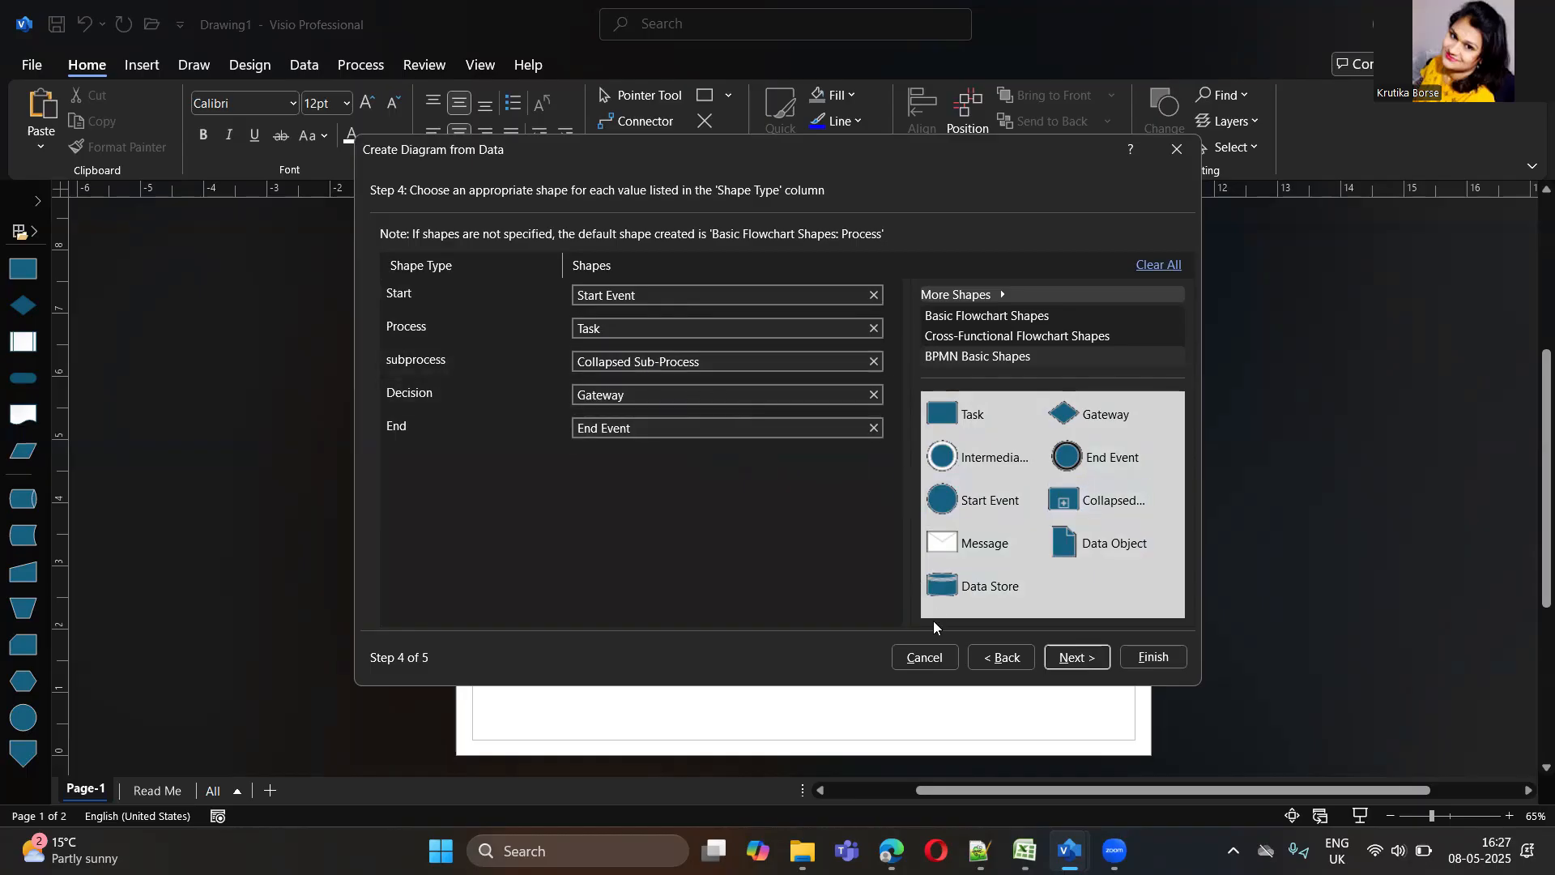
{"action": "left_click", "coordinate": [1068, 658]}
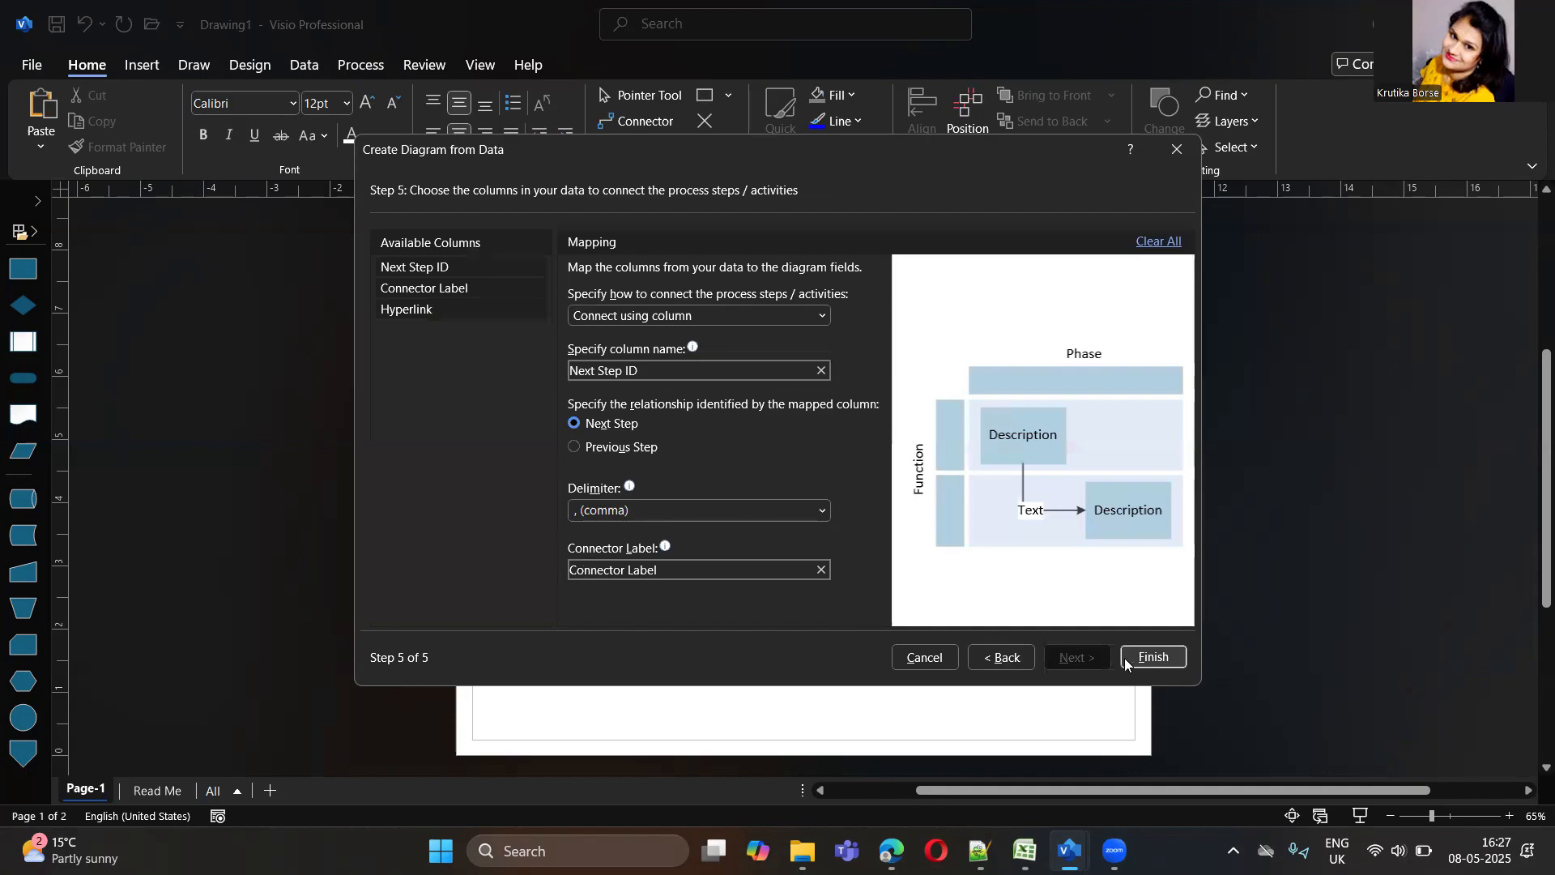
{"action": "left_click", "coordinate": [1140, 658]}
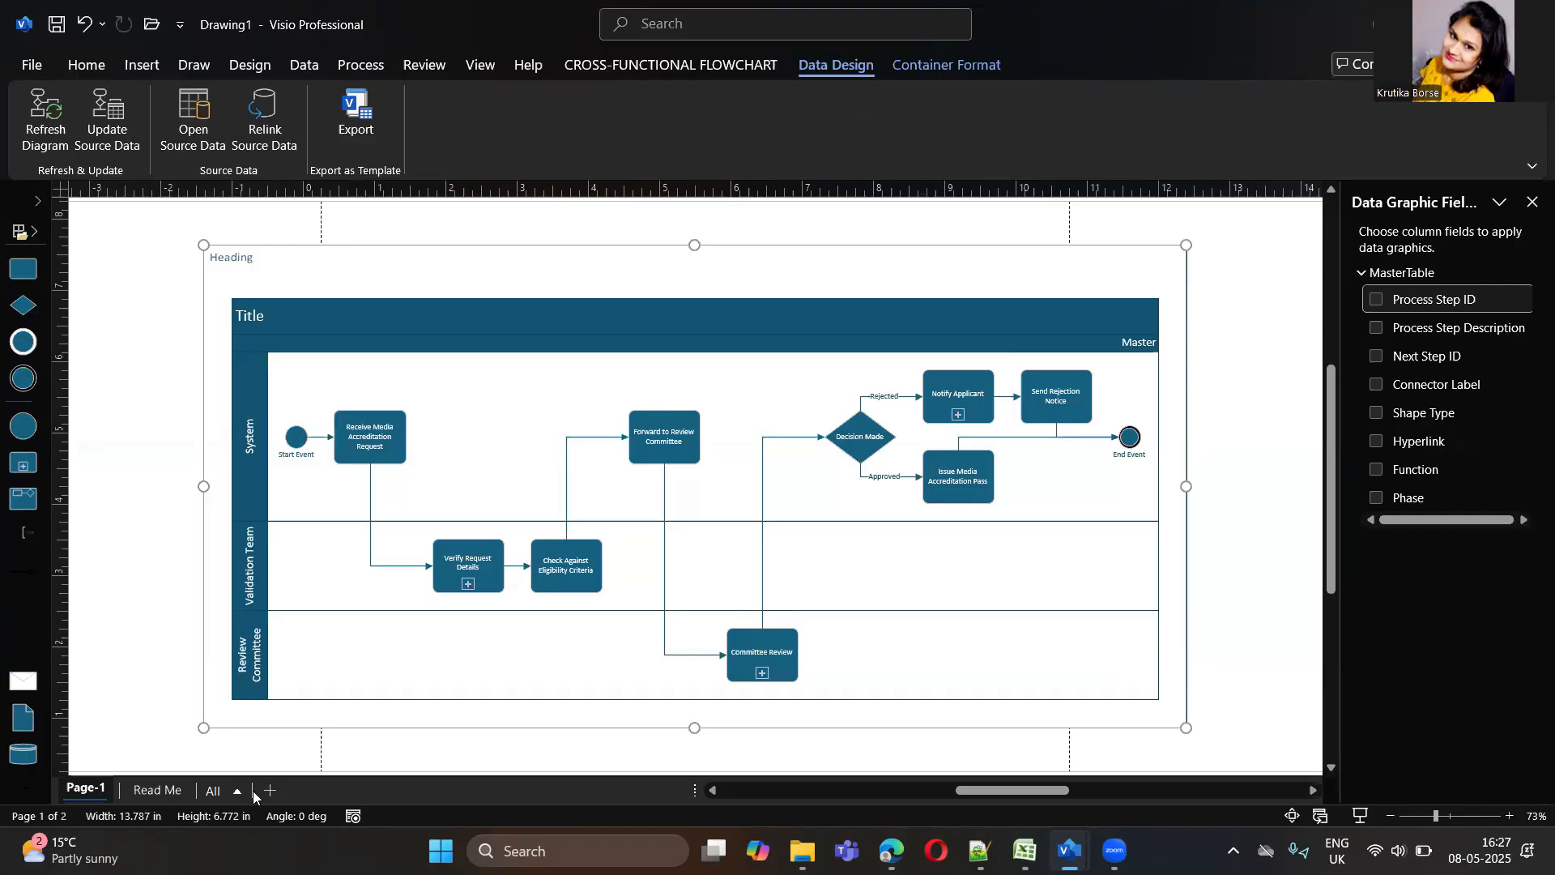
Rename the page holding the generated flowchart, Page-1, as MediaAC_Master_Process
{"action": "right_click", "coordinate": [87, 788]}
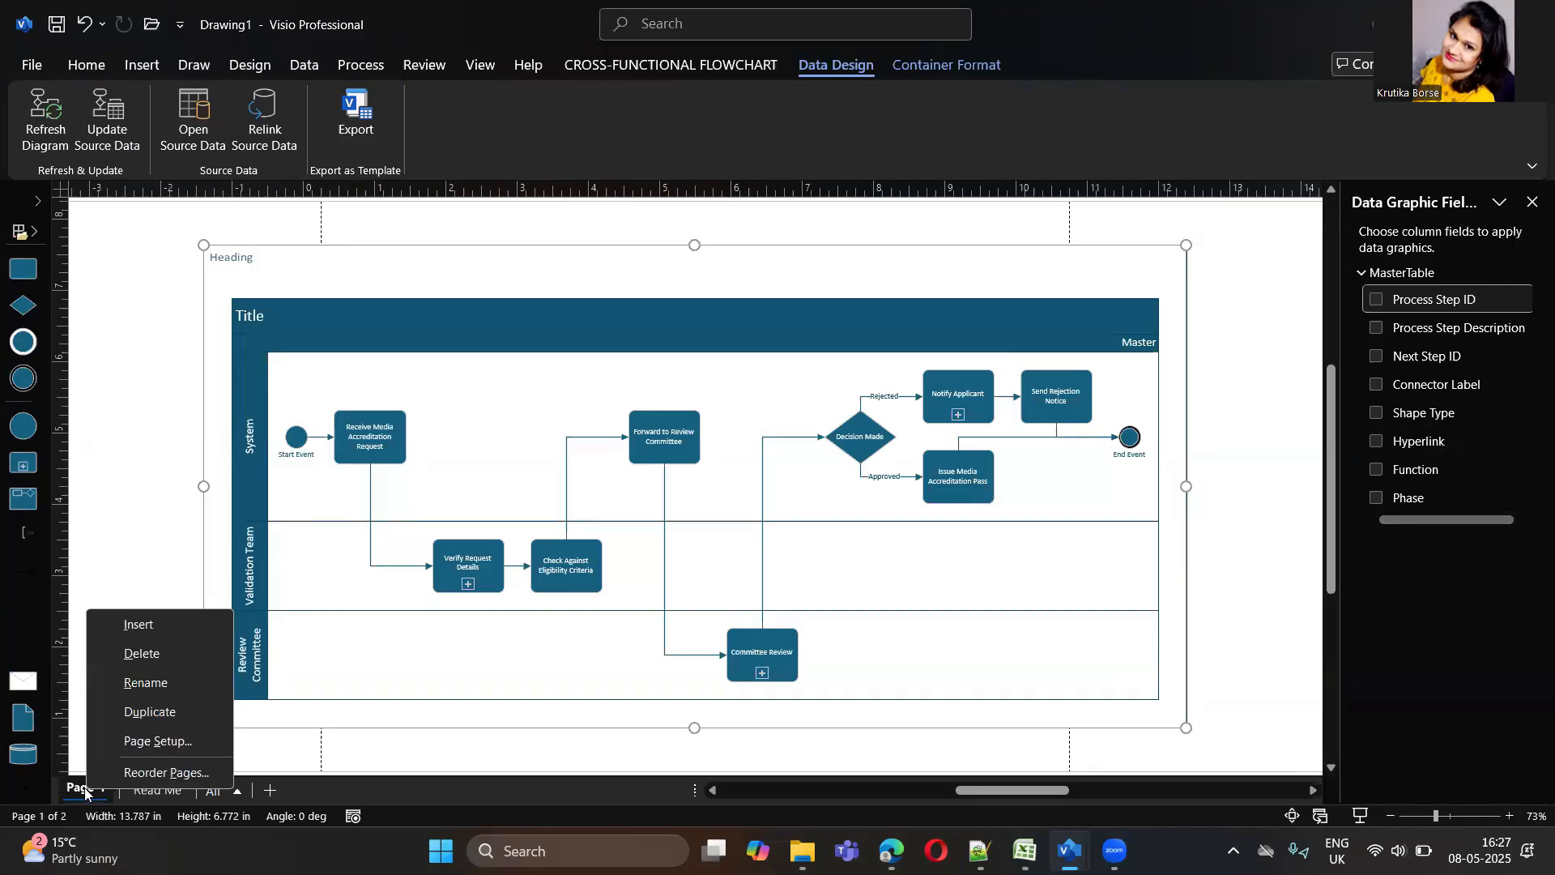
{"action": "left_click", "coordinate": [127, 685]}
{"action": "type", "text": "Master"}
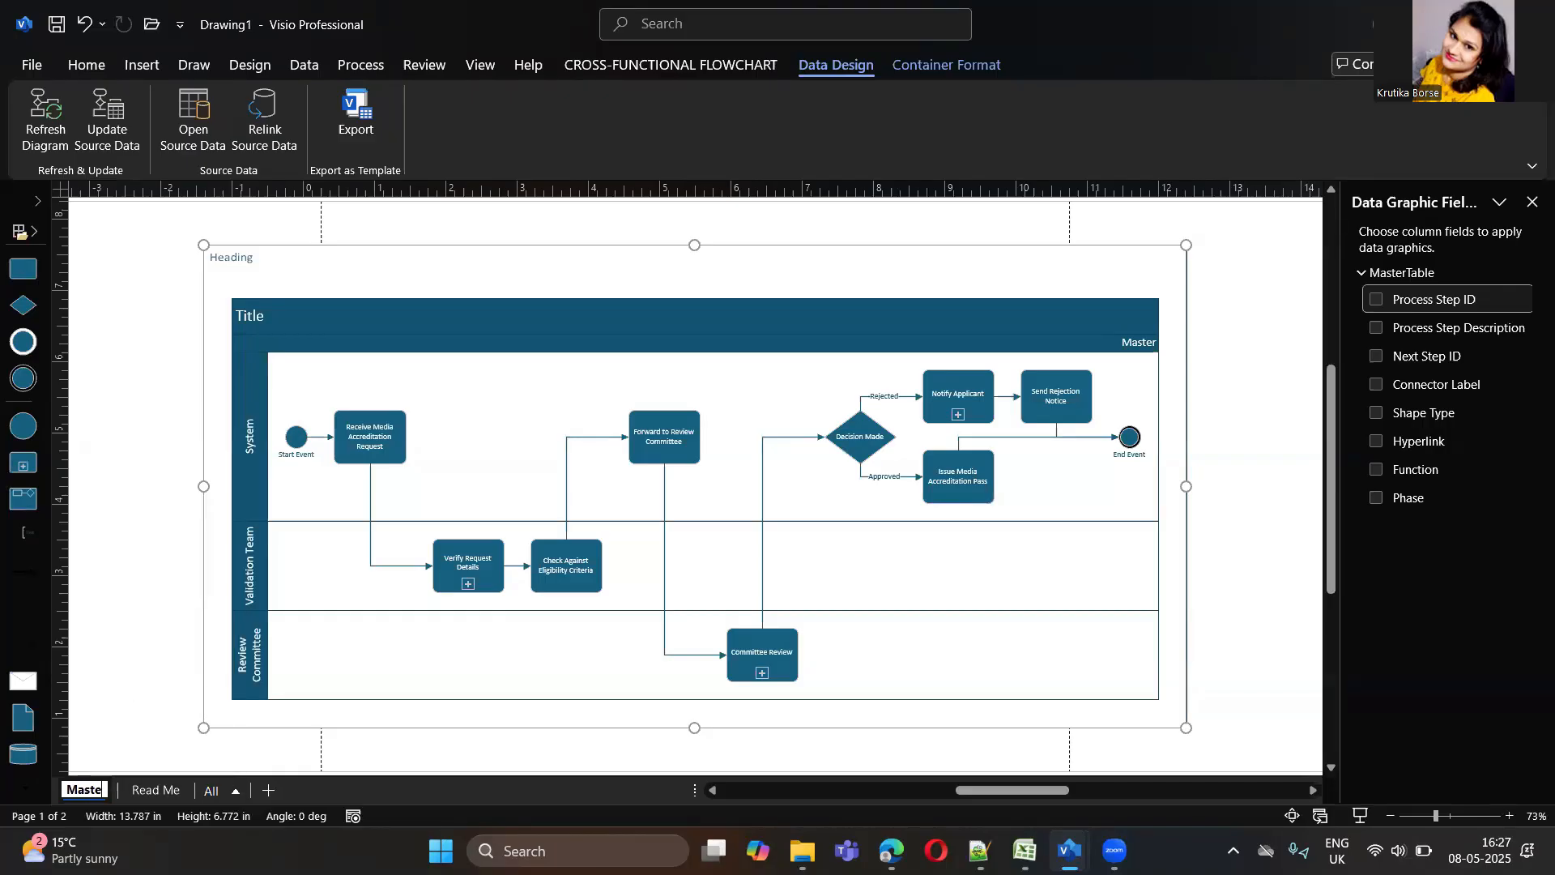
{"action": "key", "text": "Return"}
{"action": "key", "text": "ctrl+a"}
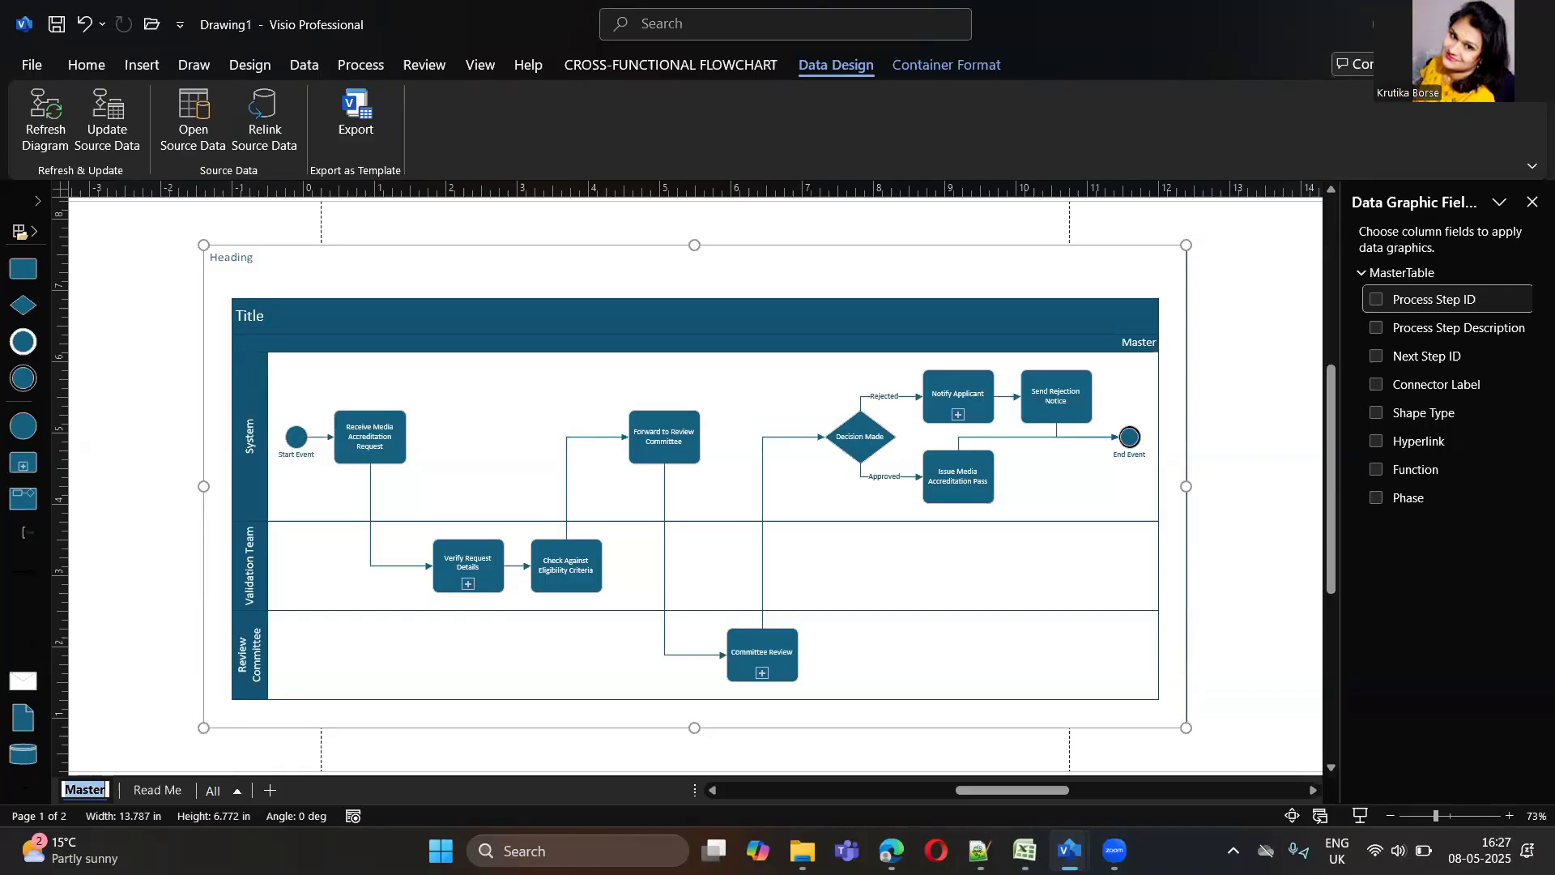
{"action": "type", "text": "Media"}
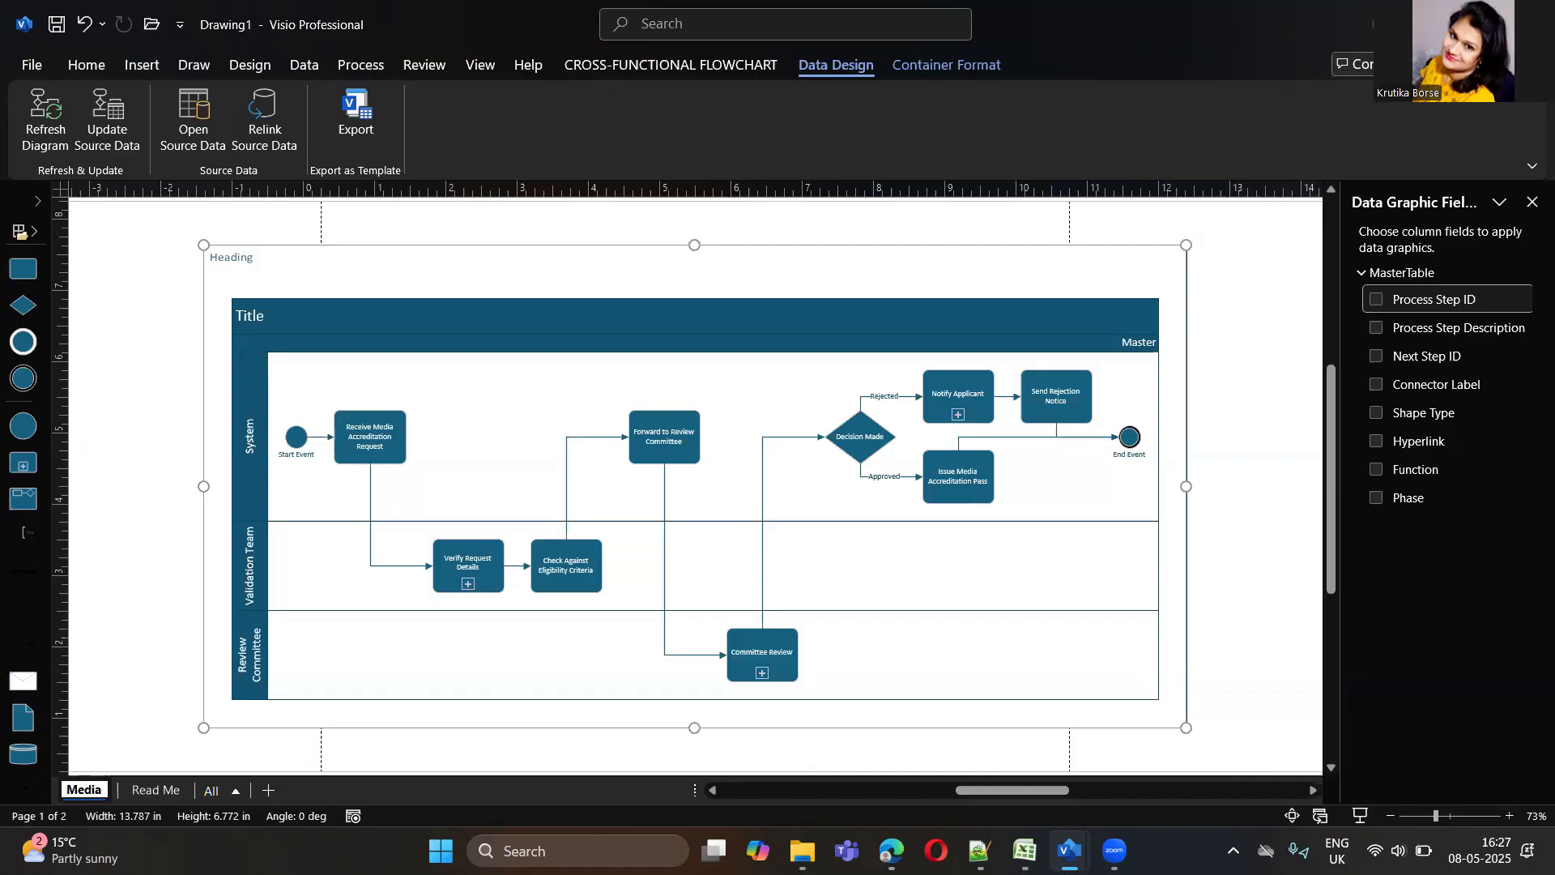
{"action": "type", "text": "AC_M"}
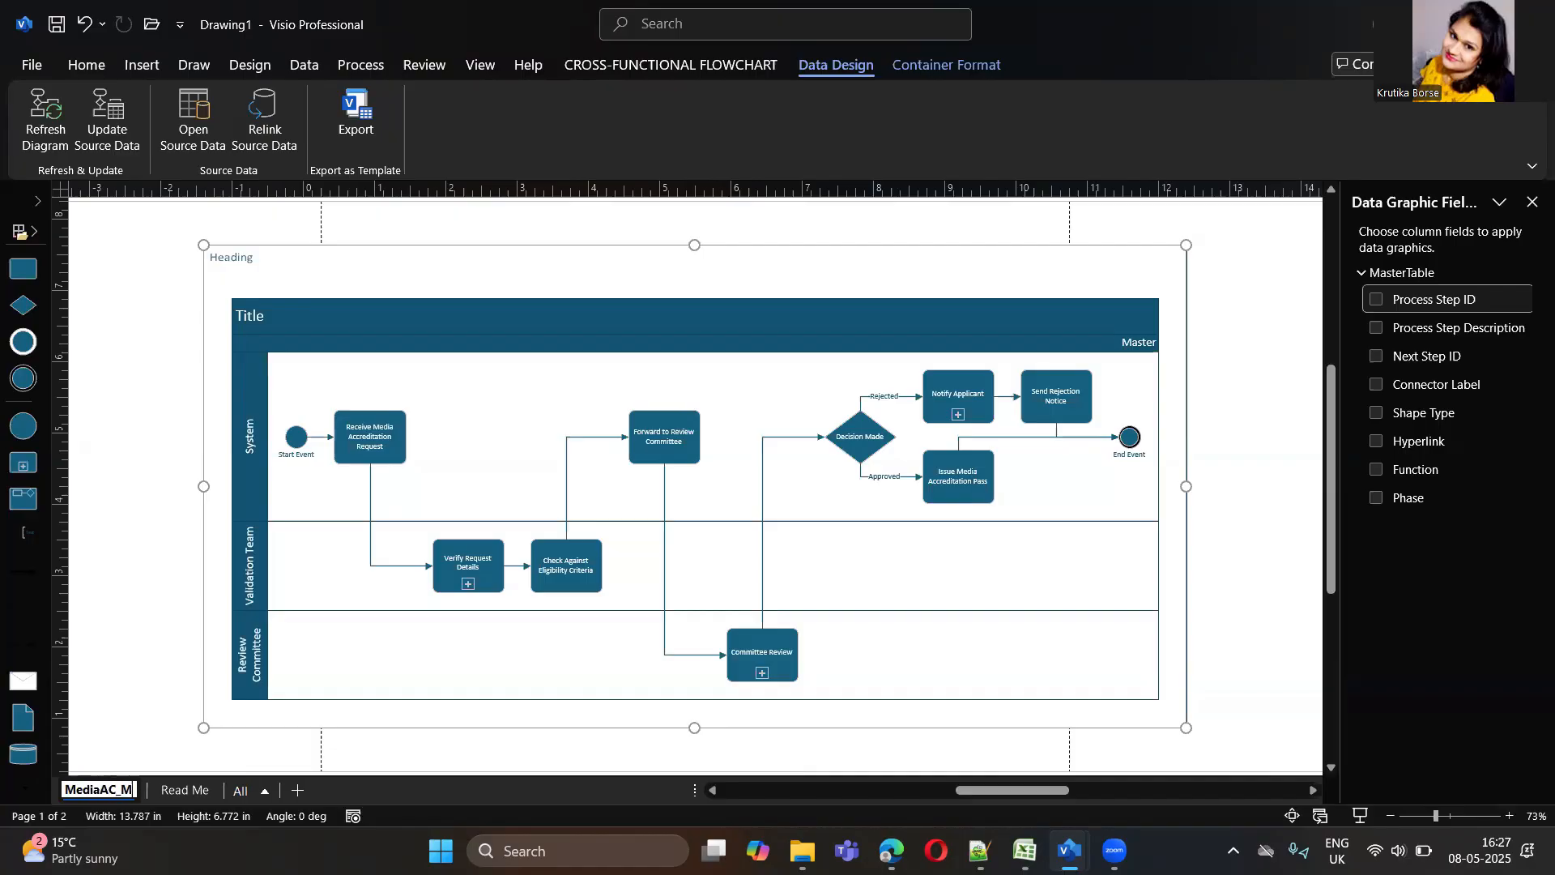
{"action": "type", "text": "aster"}
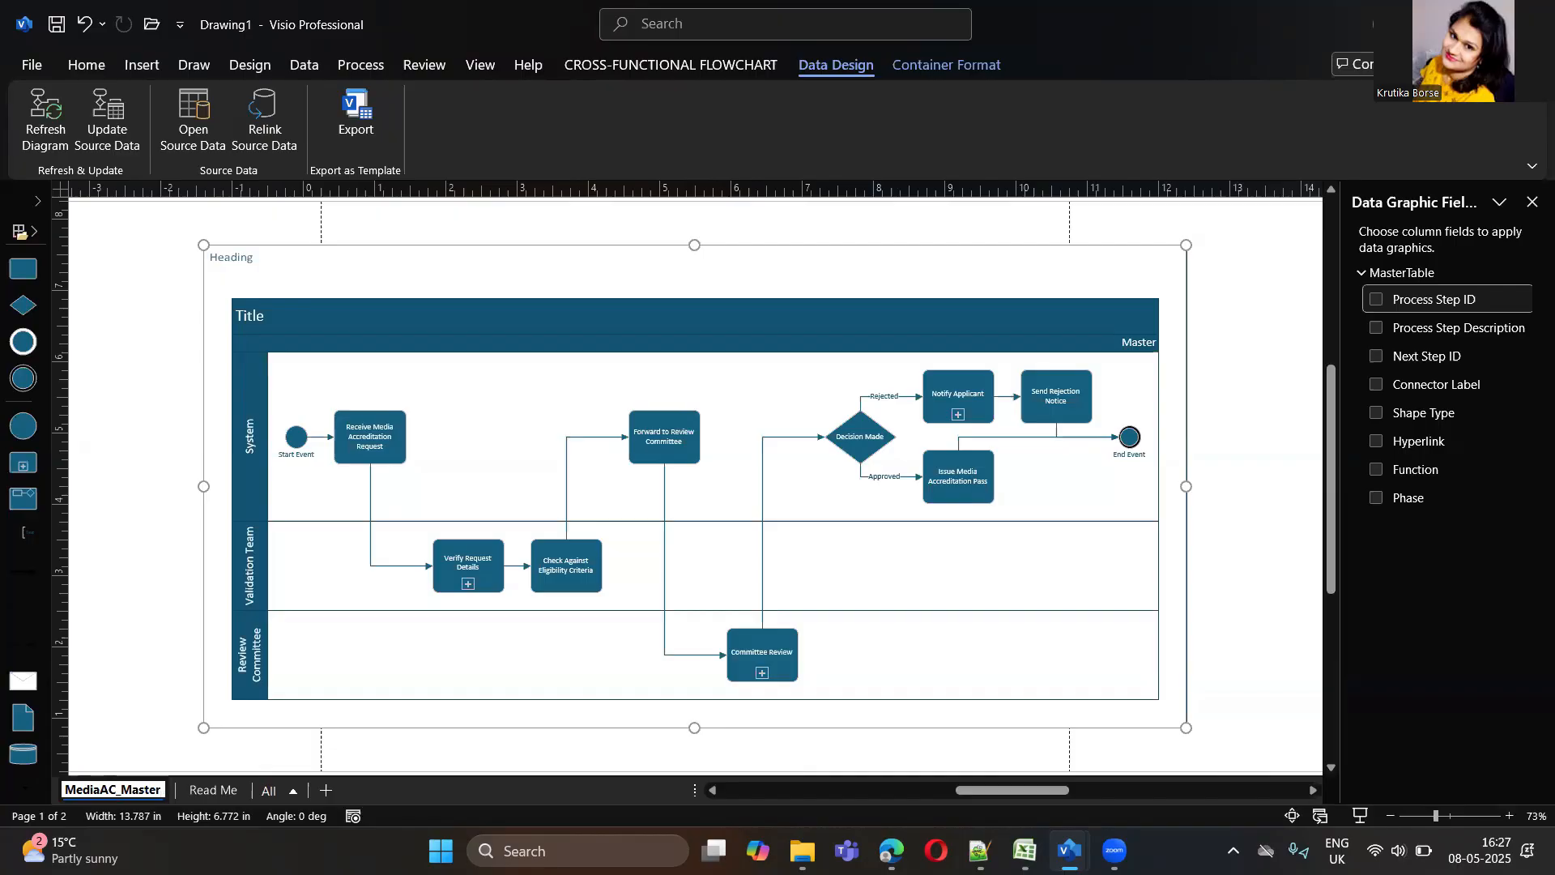
{"action": "type", "text": "_rocess"}
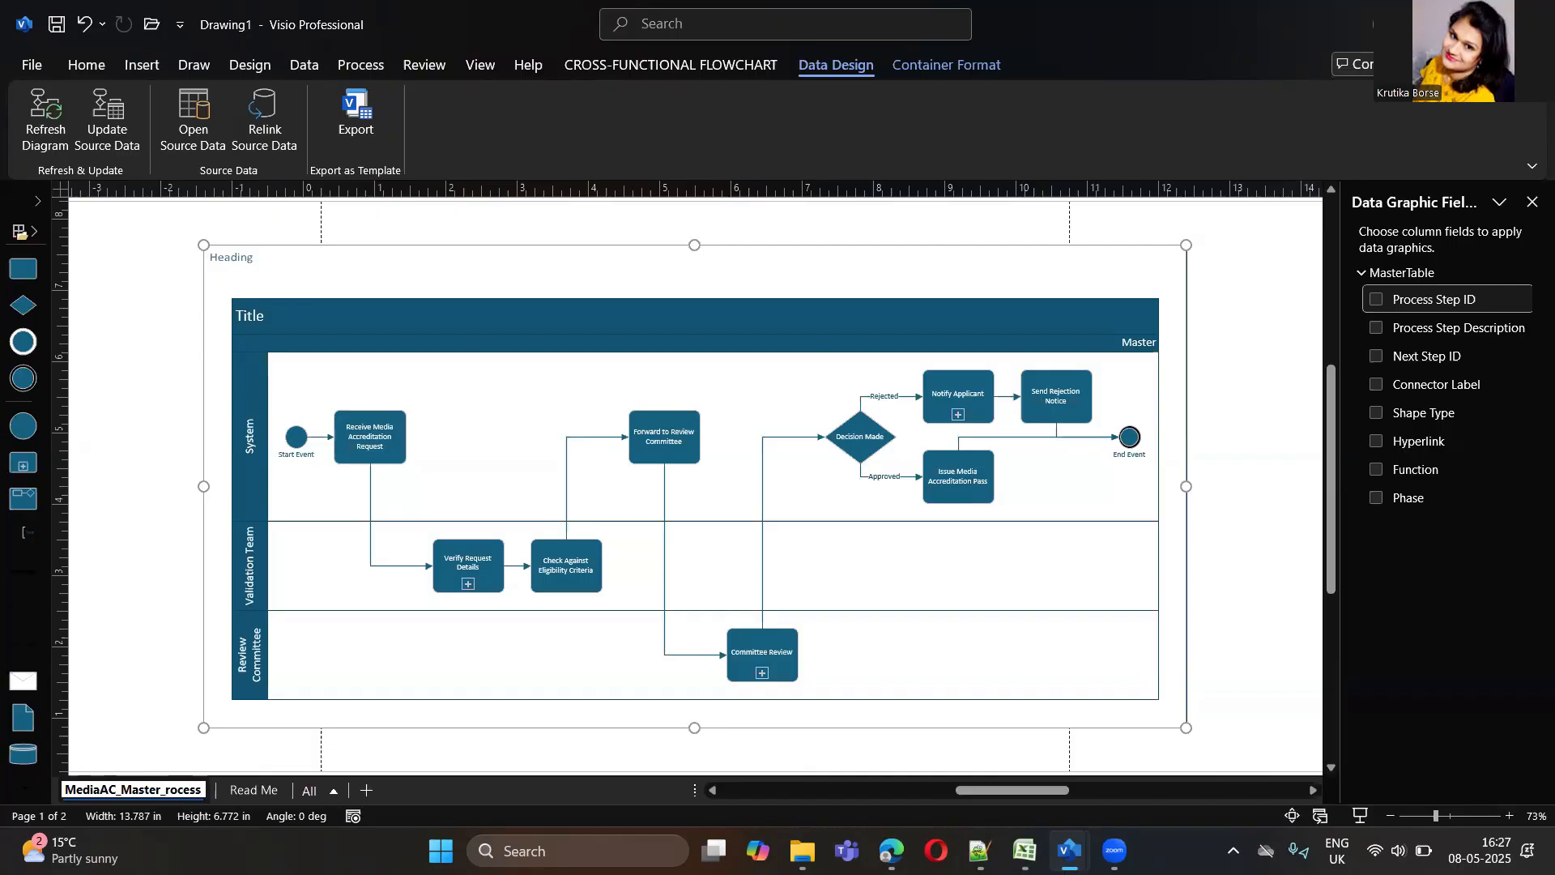
{"action": "key", "text": "BackSpace"}
{"action": "key", "text": "BackSpace"}
{"action": "key", "text": "BackSpace"}
{"action": "key", "text": "BackSpace"}
{"action": "key", "text": "BackSpace"}
{"action": "key", "text": "BackSpace"}
{"action": "type", "text": "Process"}
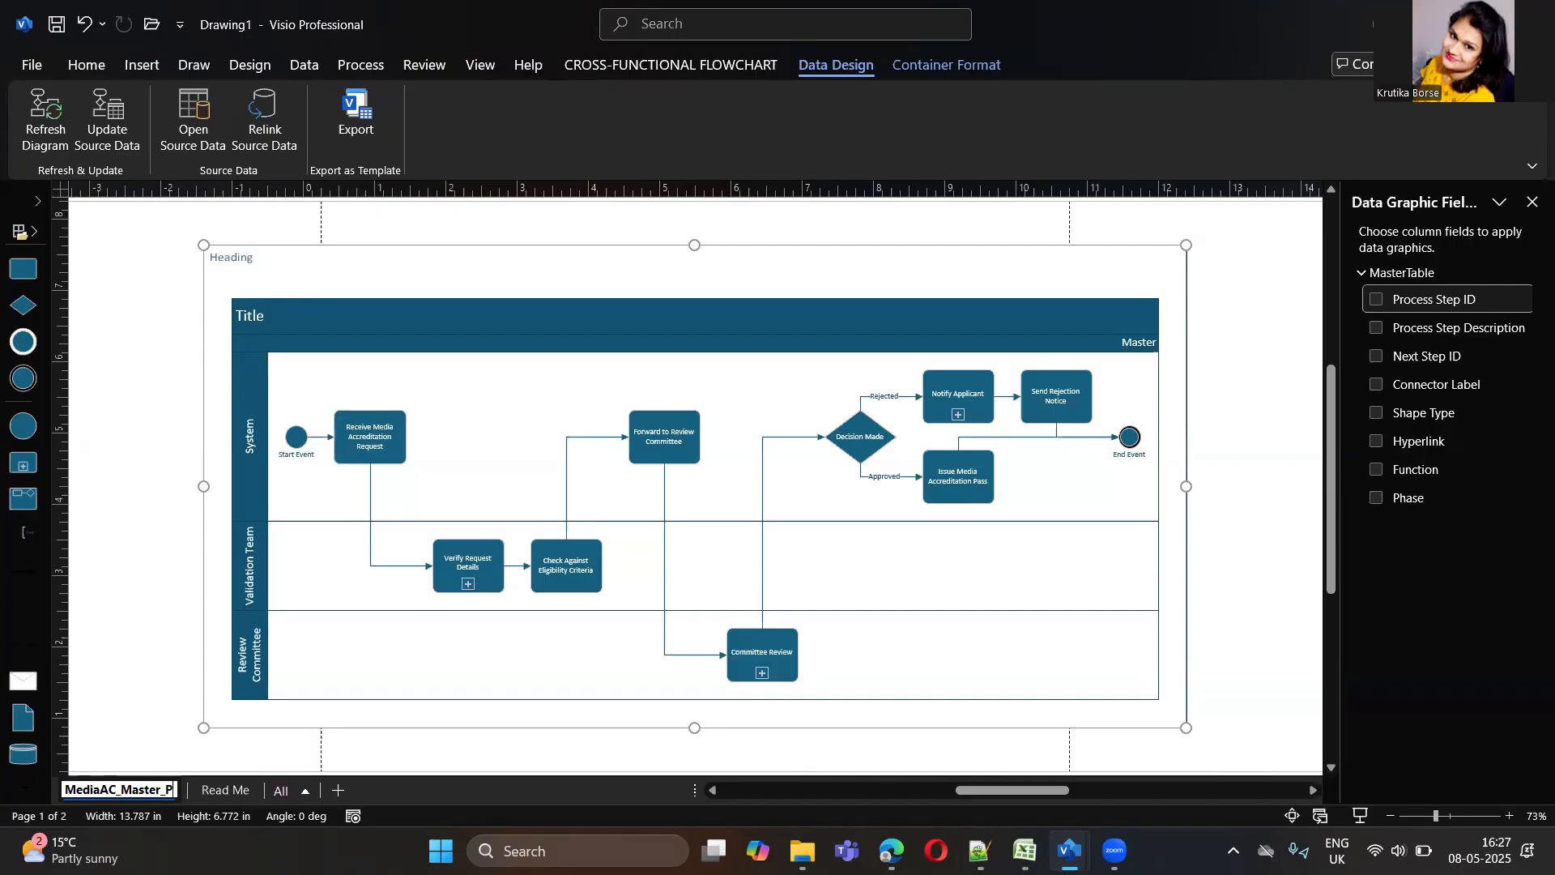
{"action": "left_click", "coordinate": [139, 664]}
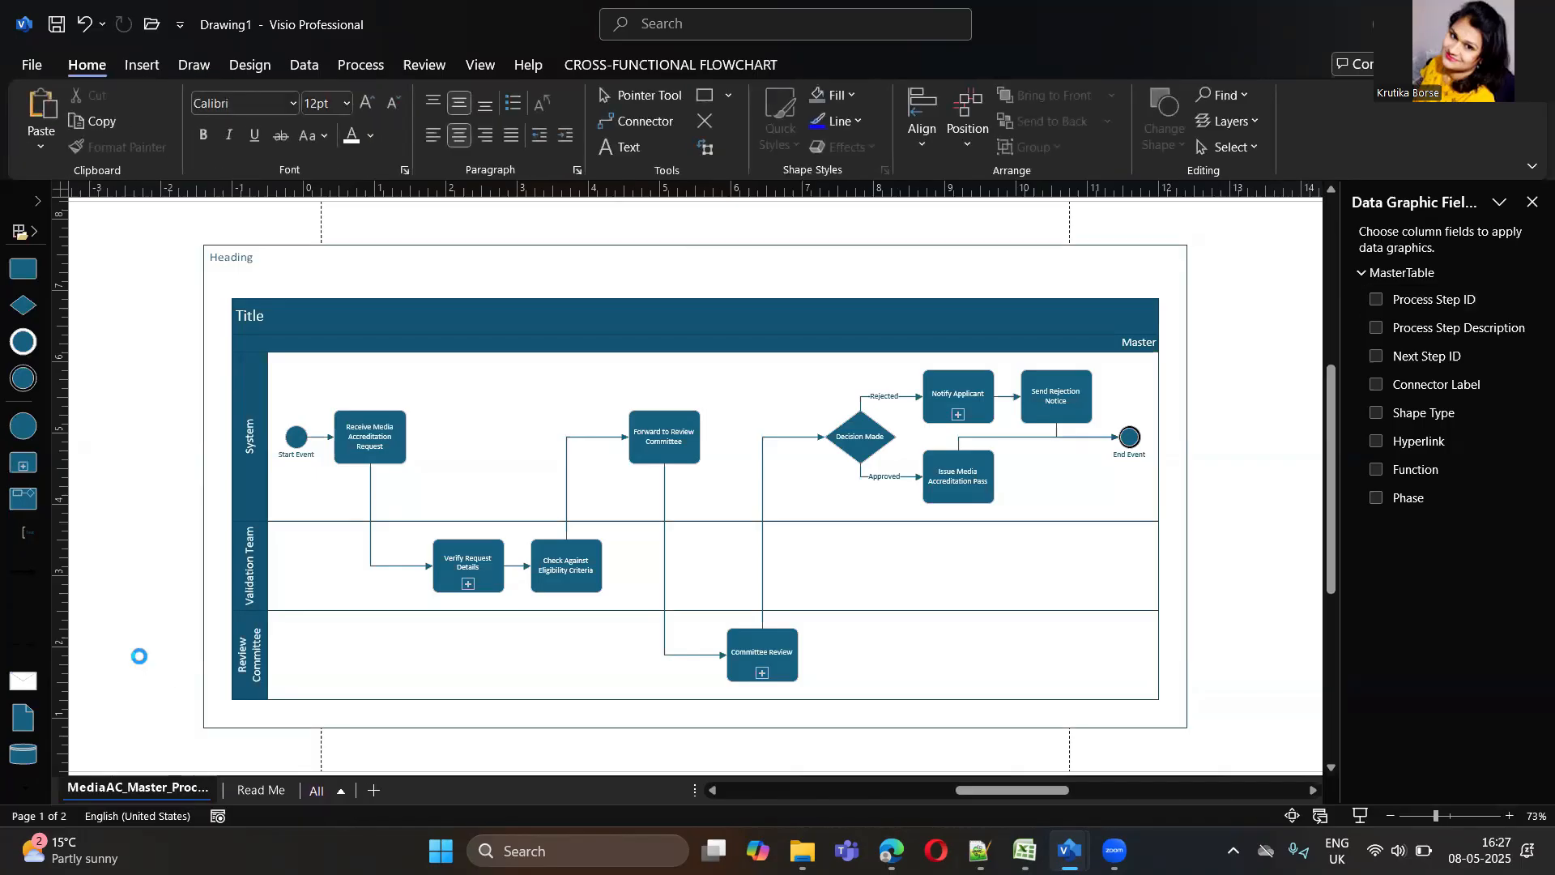
Save the drawing as MediaAC_Diagram in the Visio folder on this PC
{"action": "key", "text": "ctrl+s"}
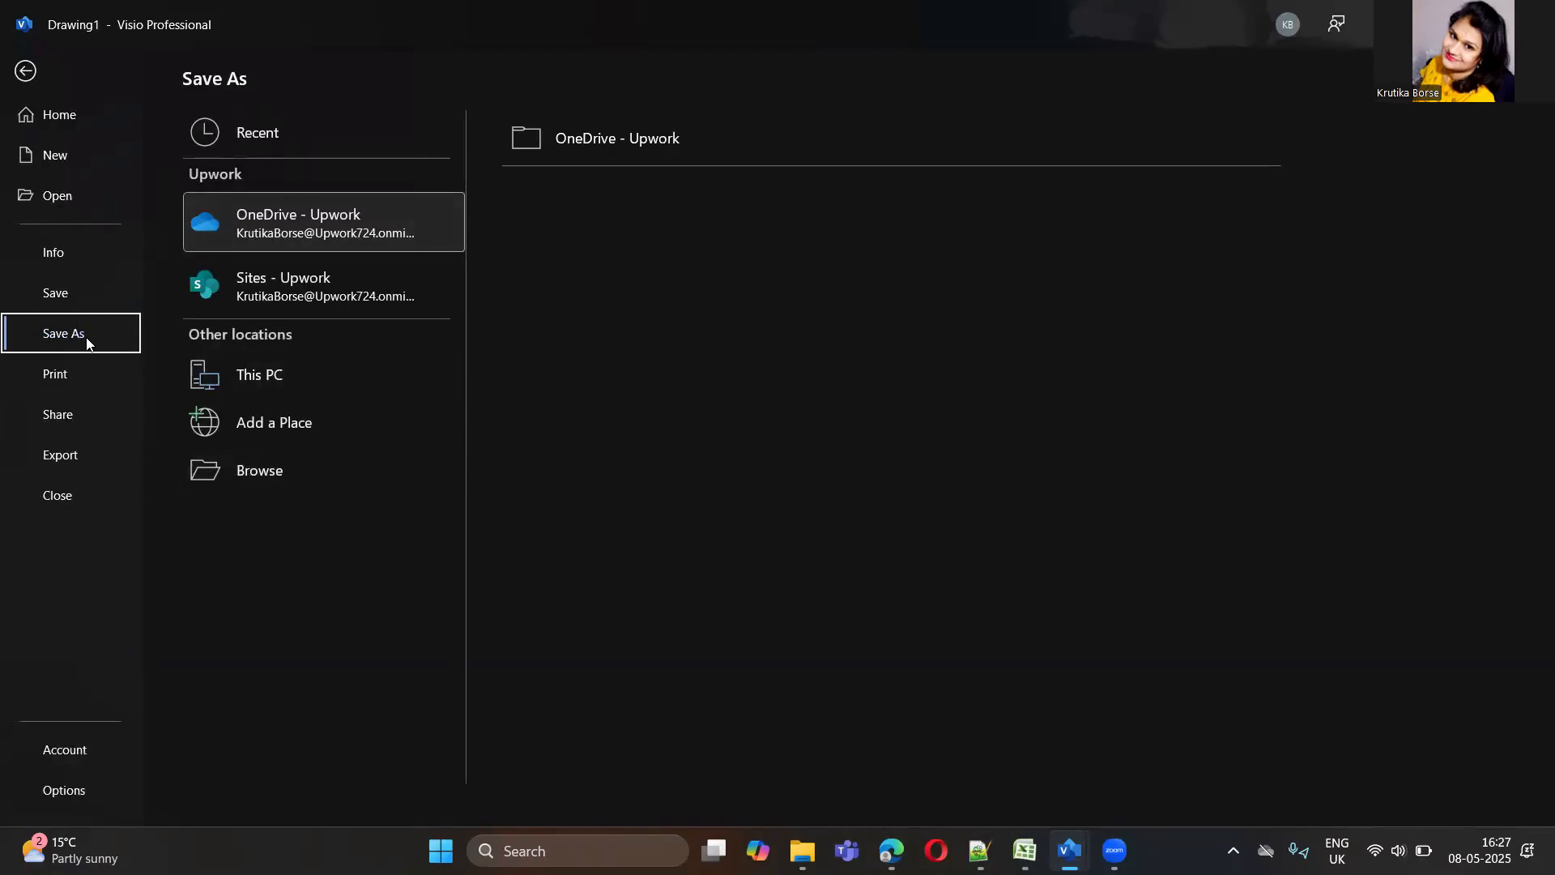
{"action": "left_click", "coordinate": [245, 373]}
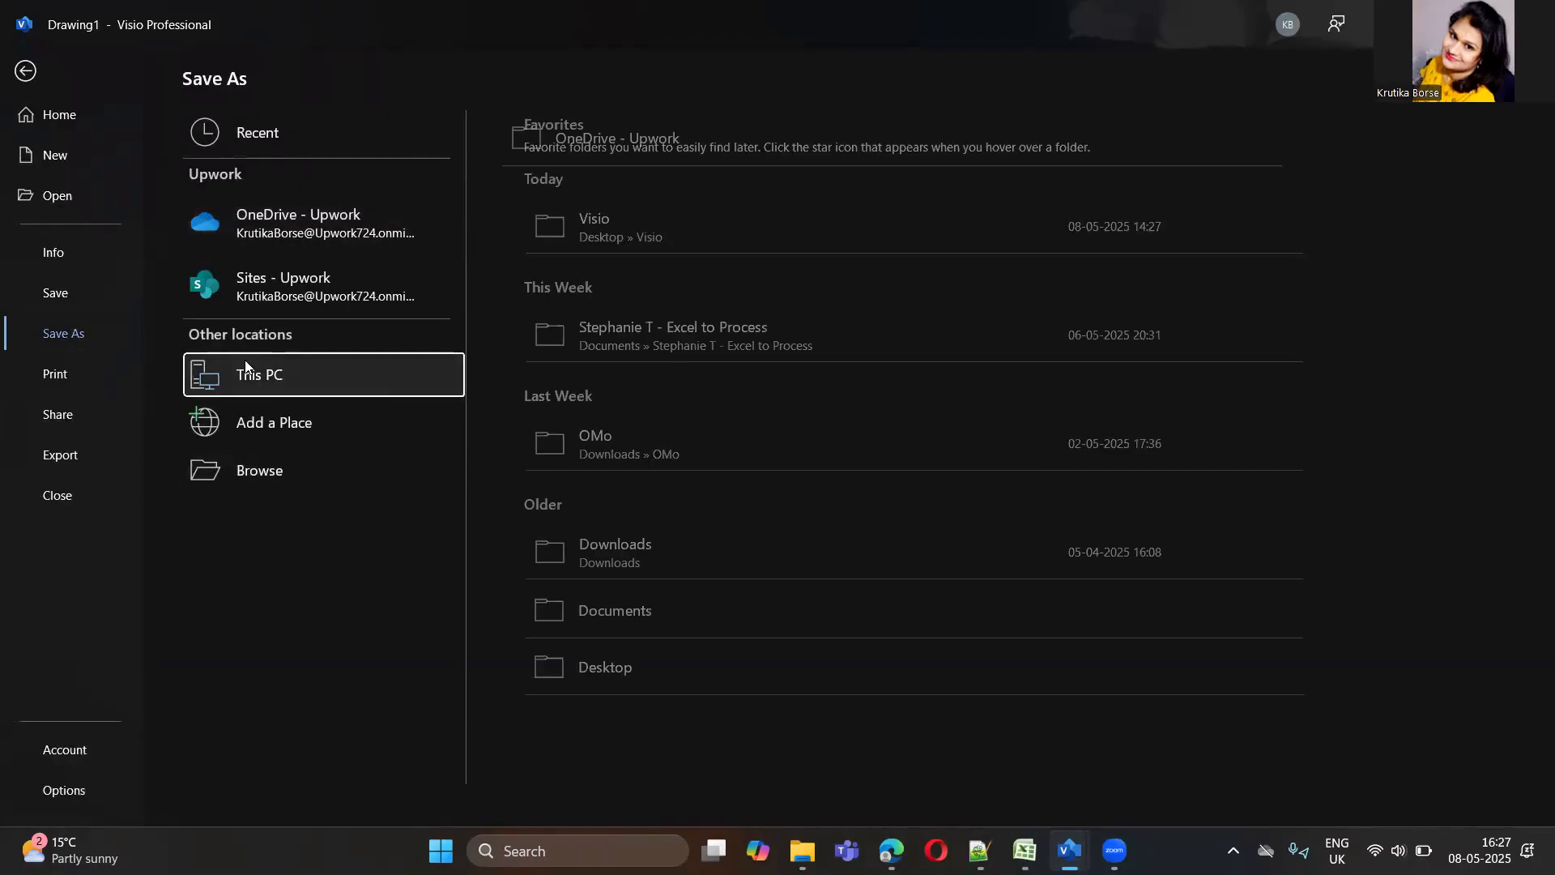
{"action": "left_click", "coordinate": [612, 235]}
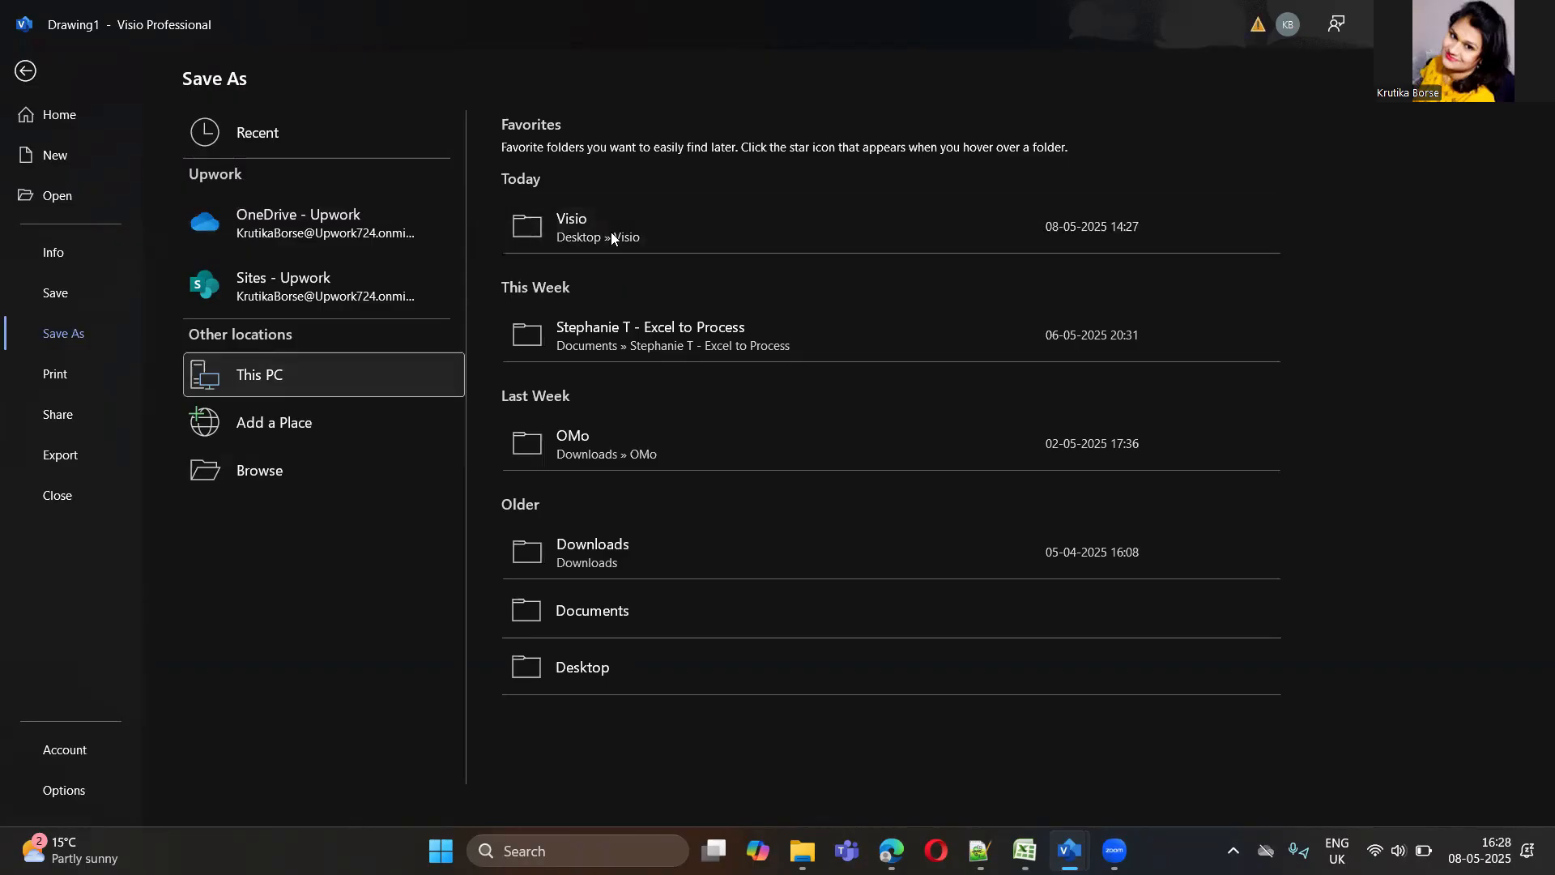
{"action": "key", "text": "BackSpace"}
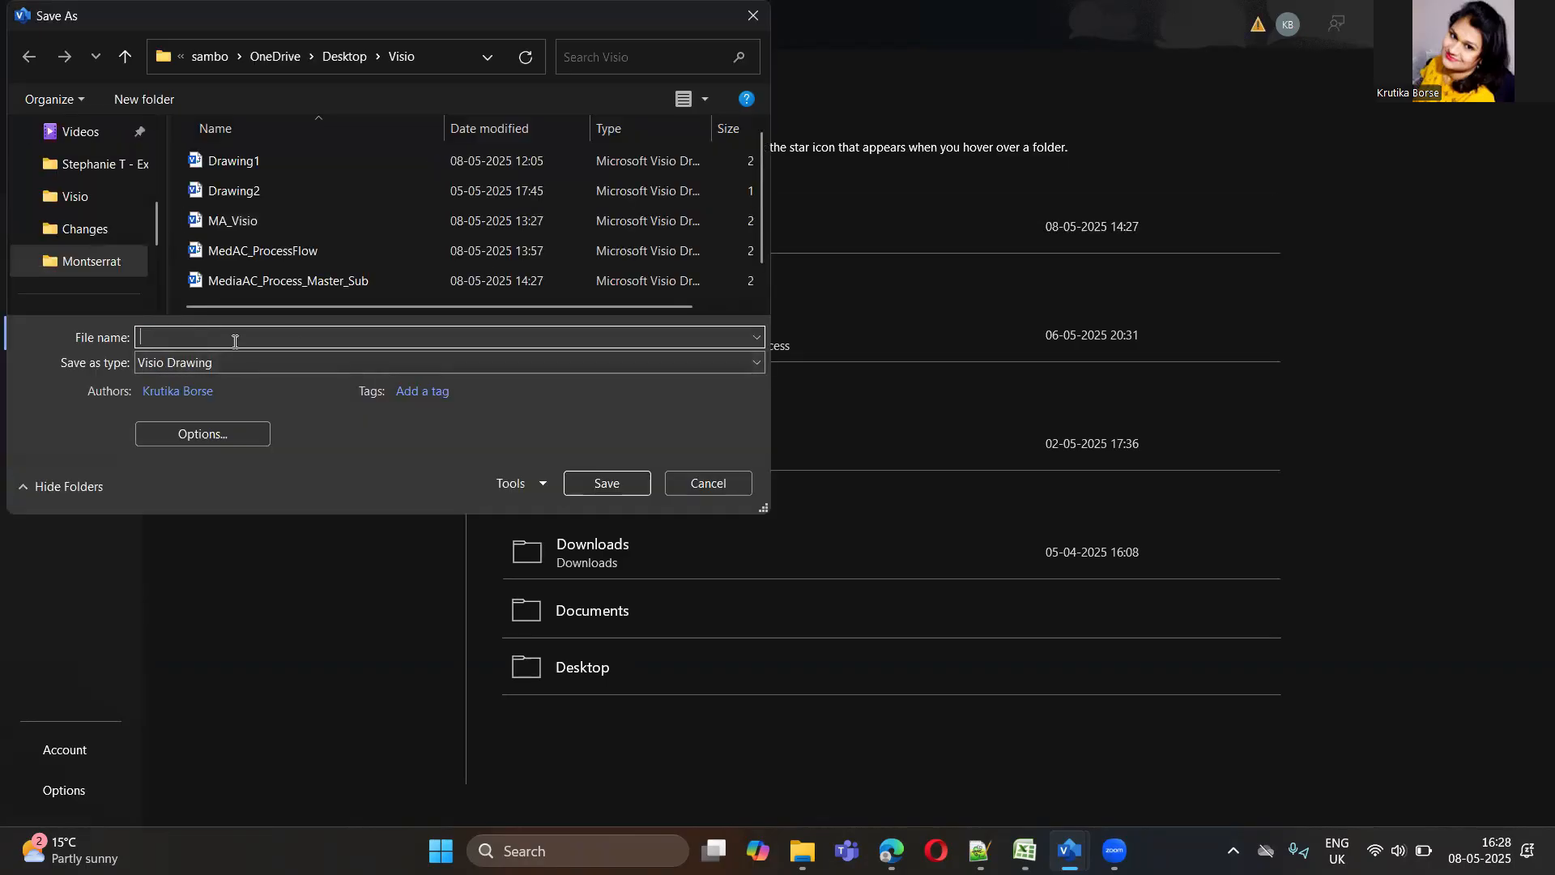
{"action": "type", "text": "Med"}
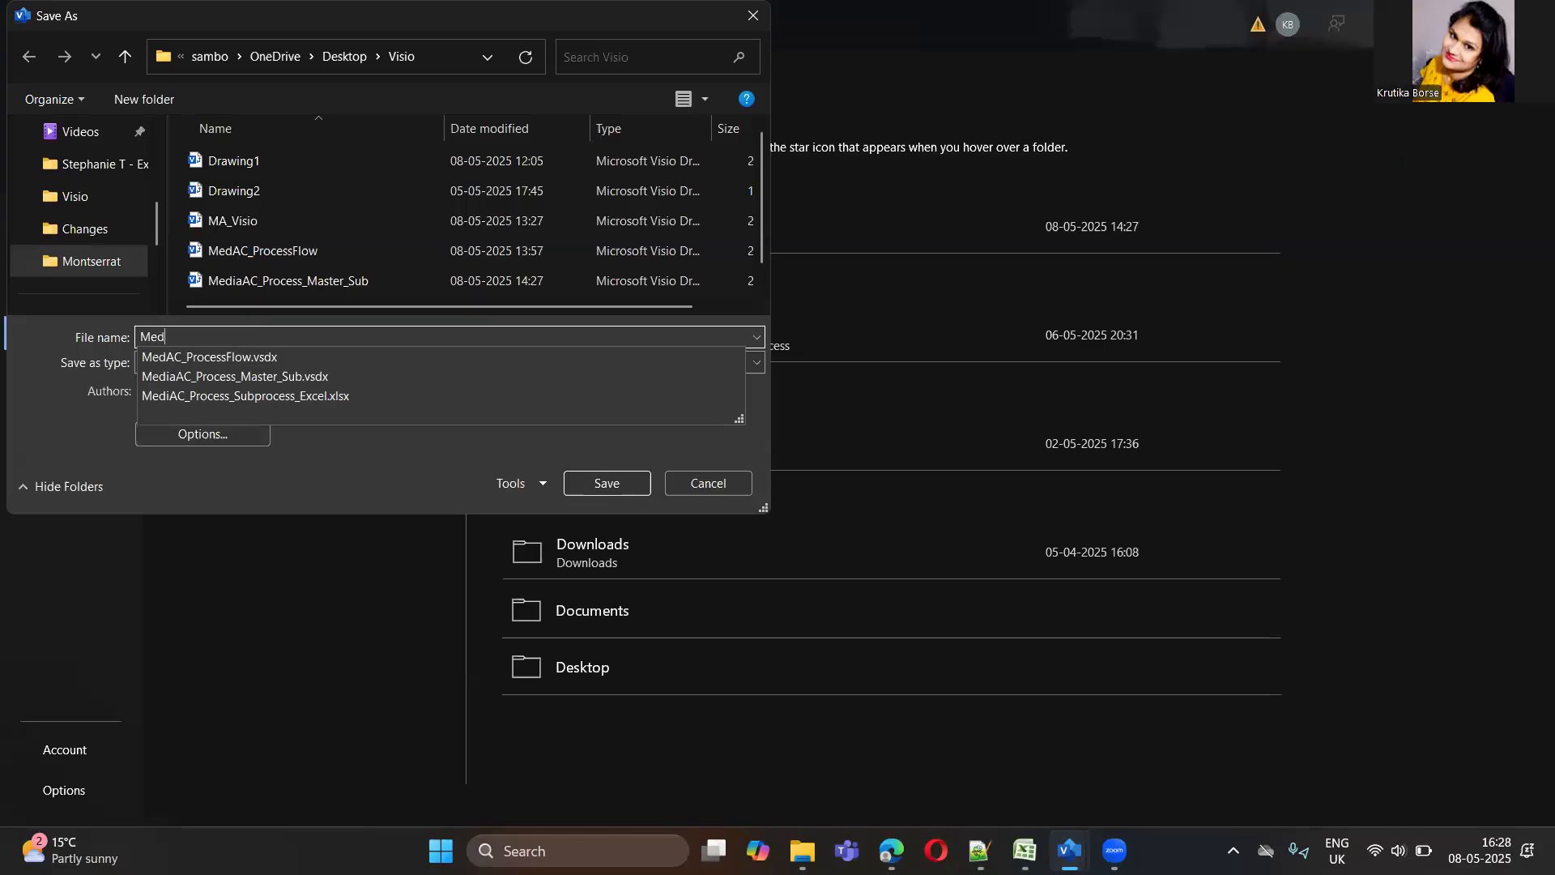
{"action": "type", "text": "ia"}
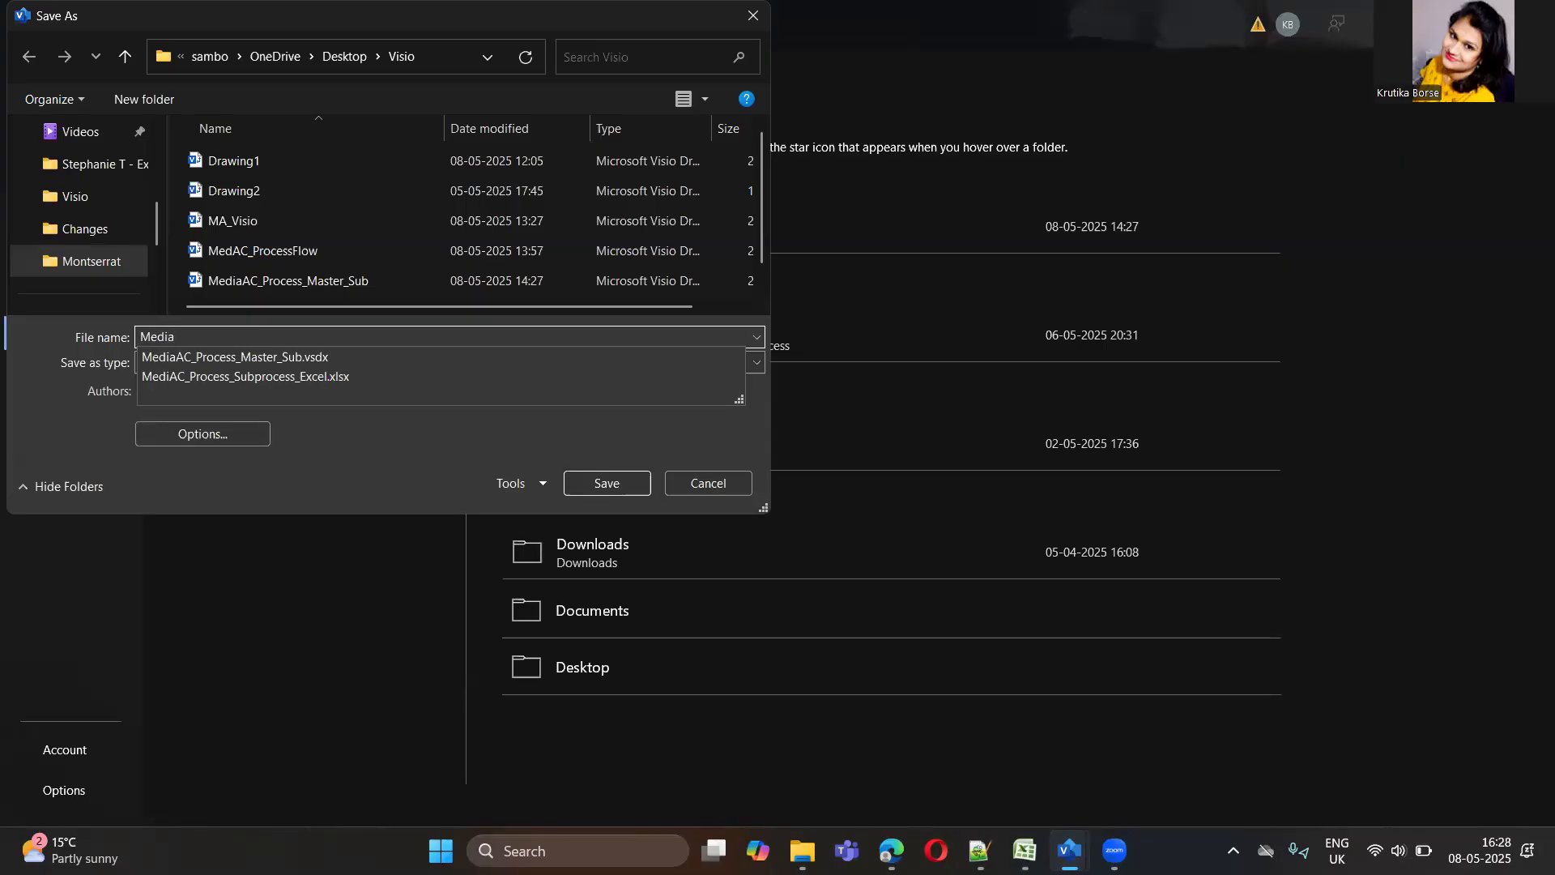
{"action": "type", "text": "AC_Diagram"}
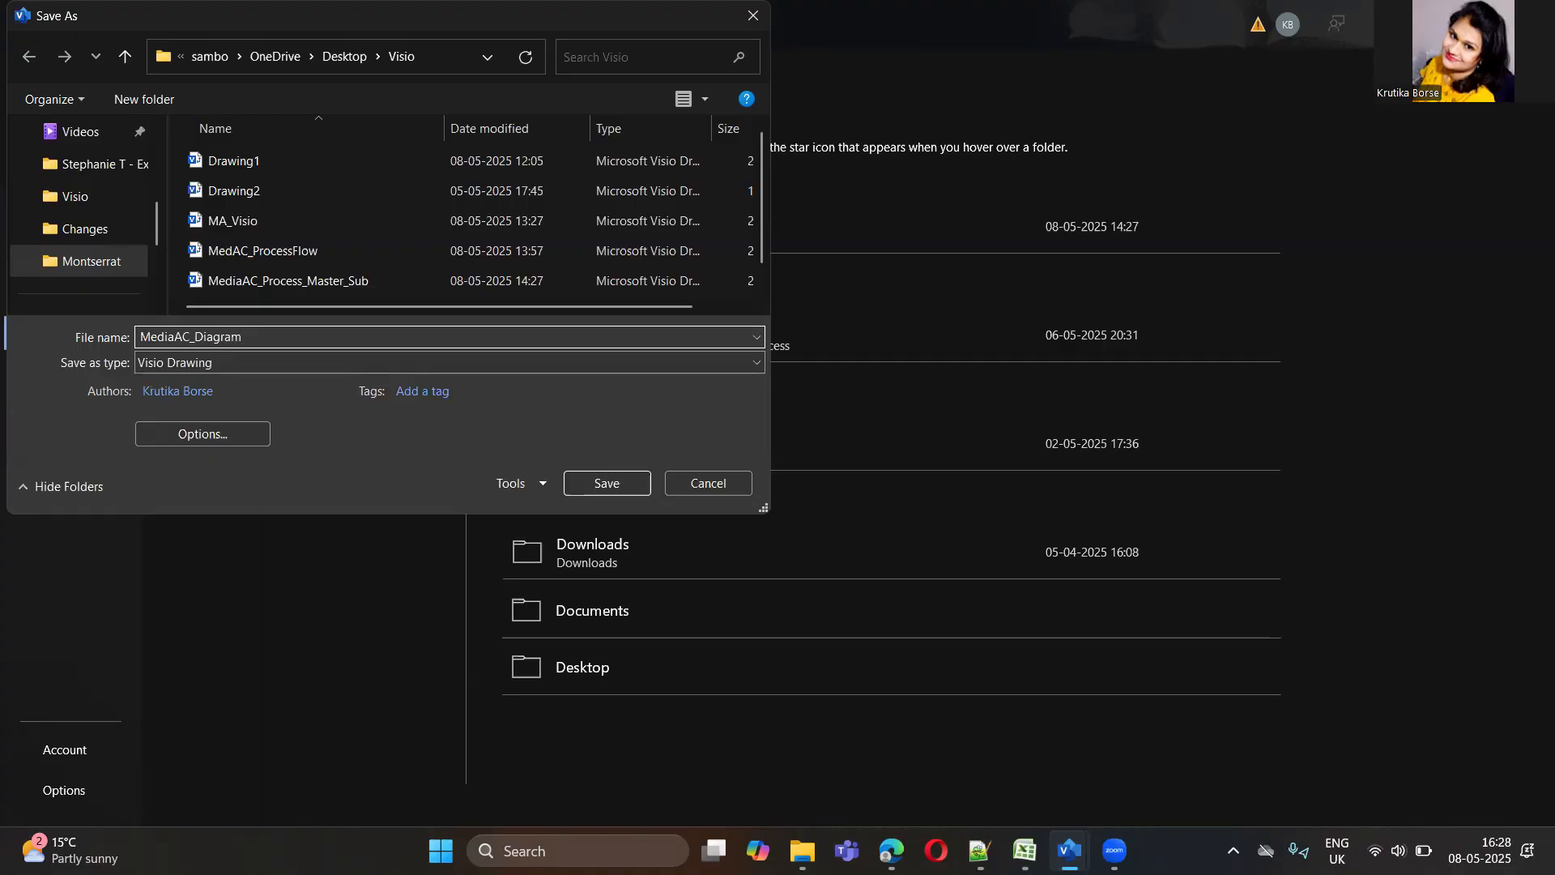
{"action": "key", "text": "Return"}
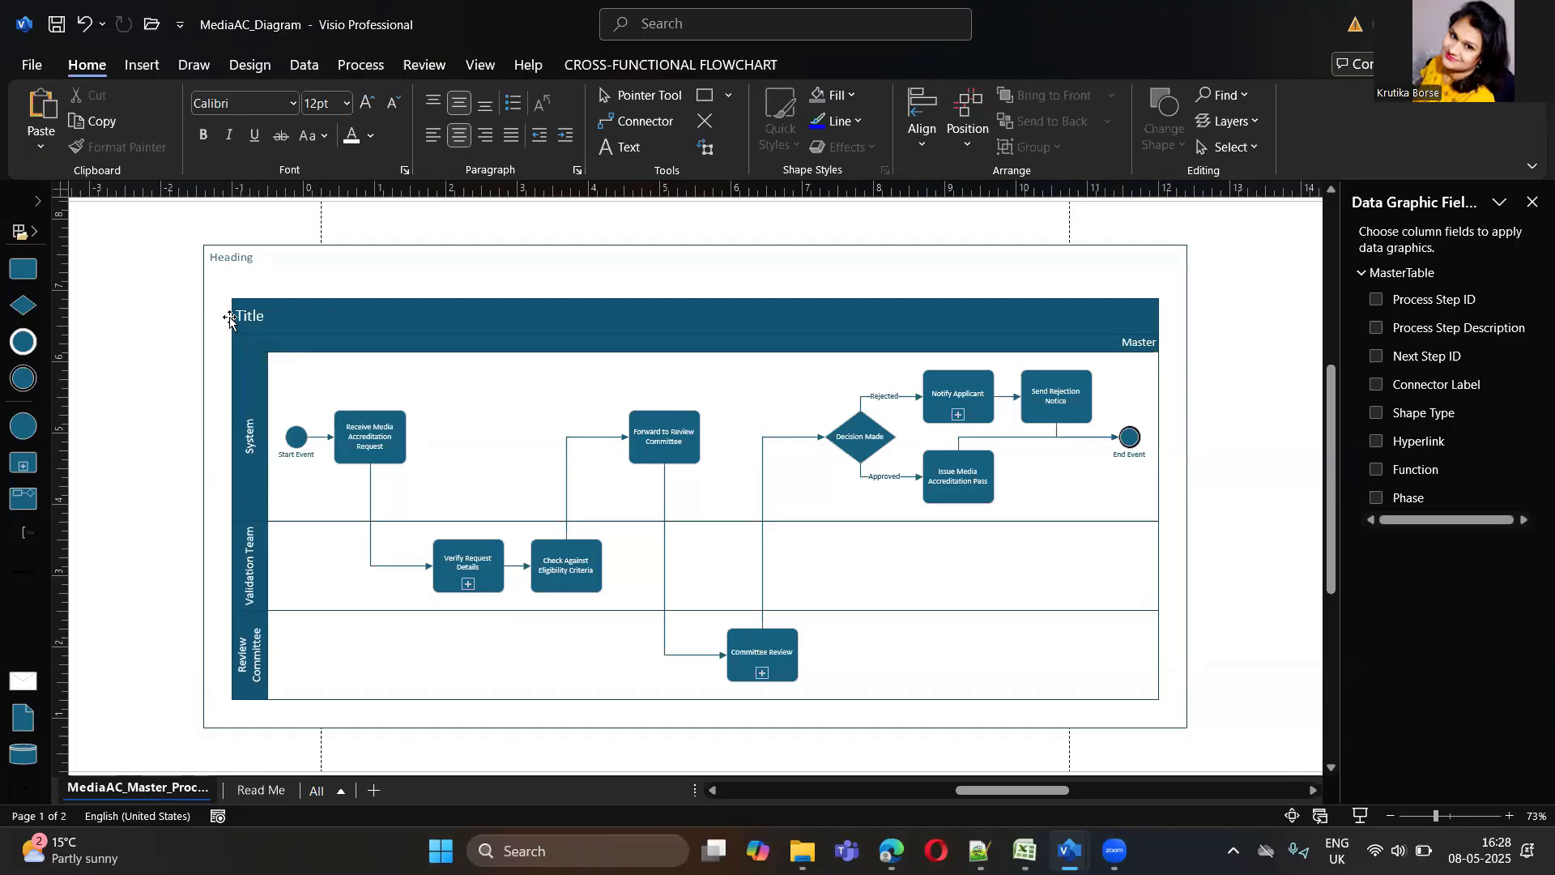
Delete the Read Me page and insert a new blank page after the master process page
{"action": "right_click", "coordinate": [265, 791]}
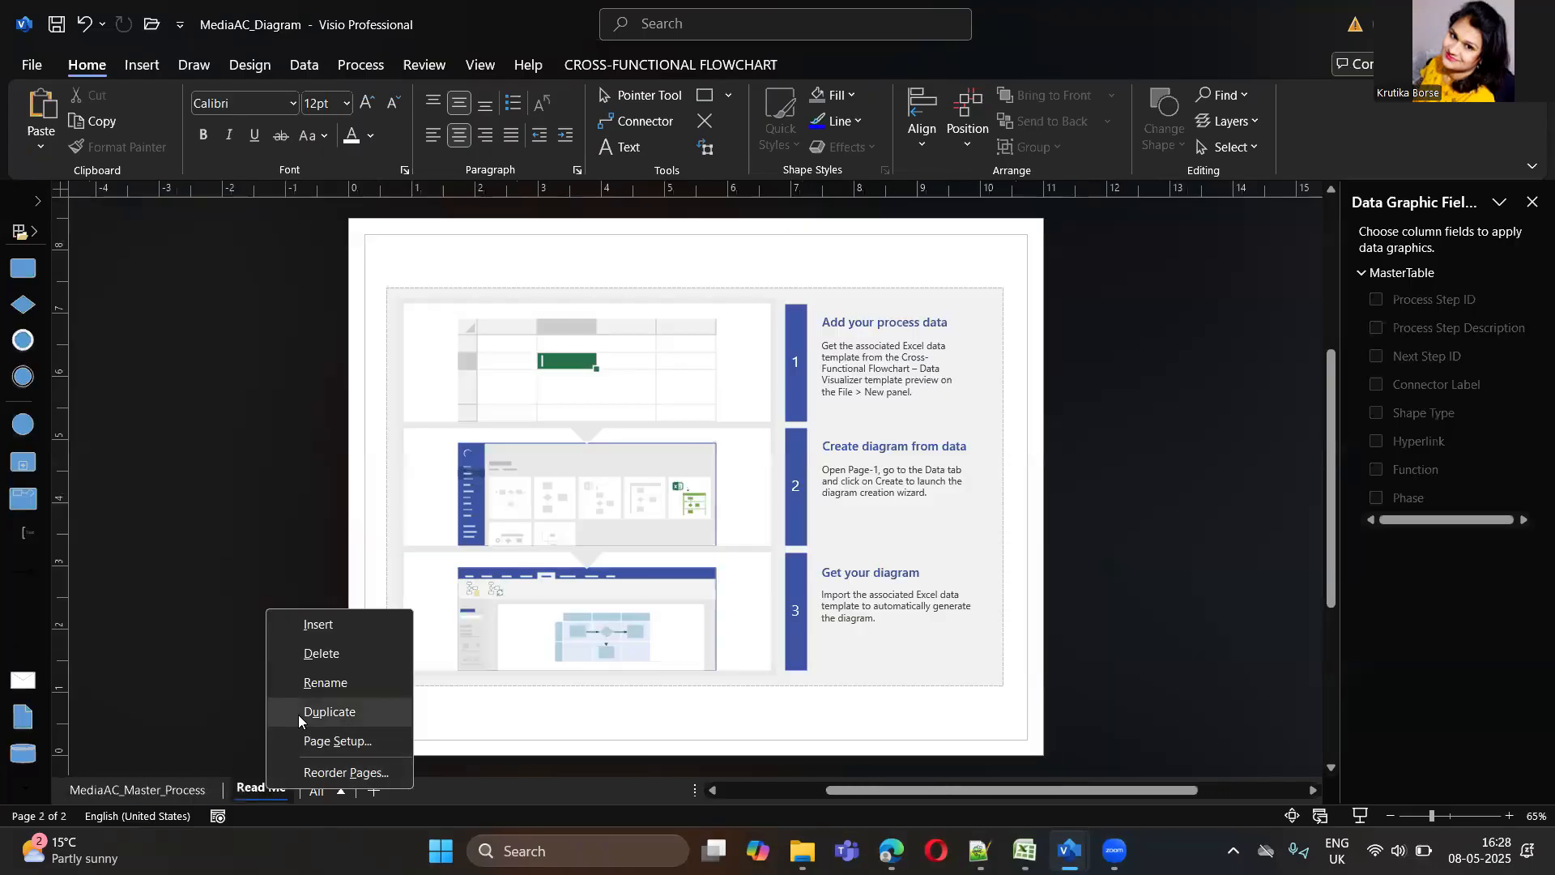
{"action": "left_click", "coordinate": [320, 653]}
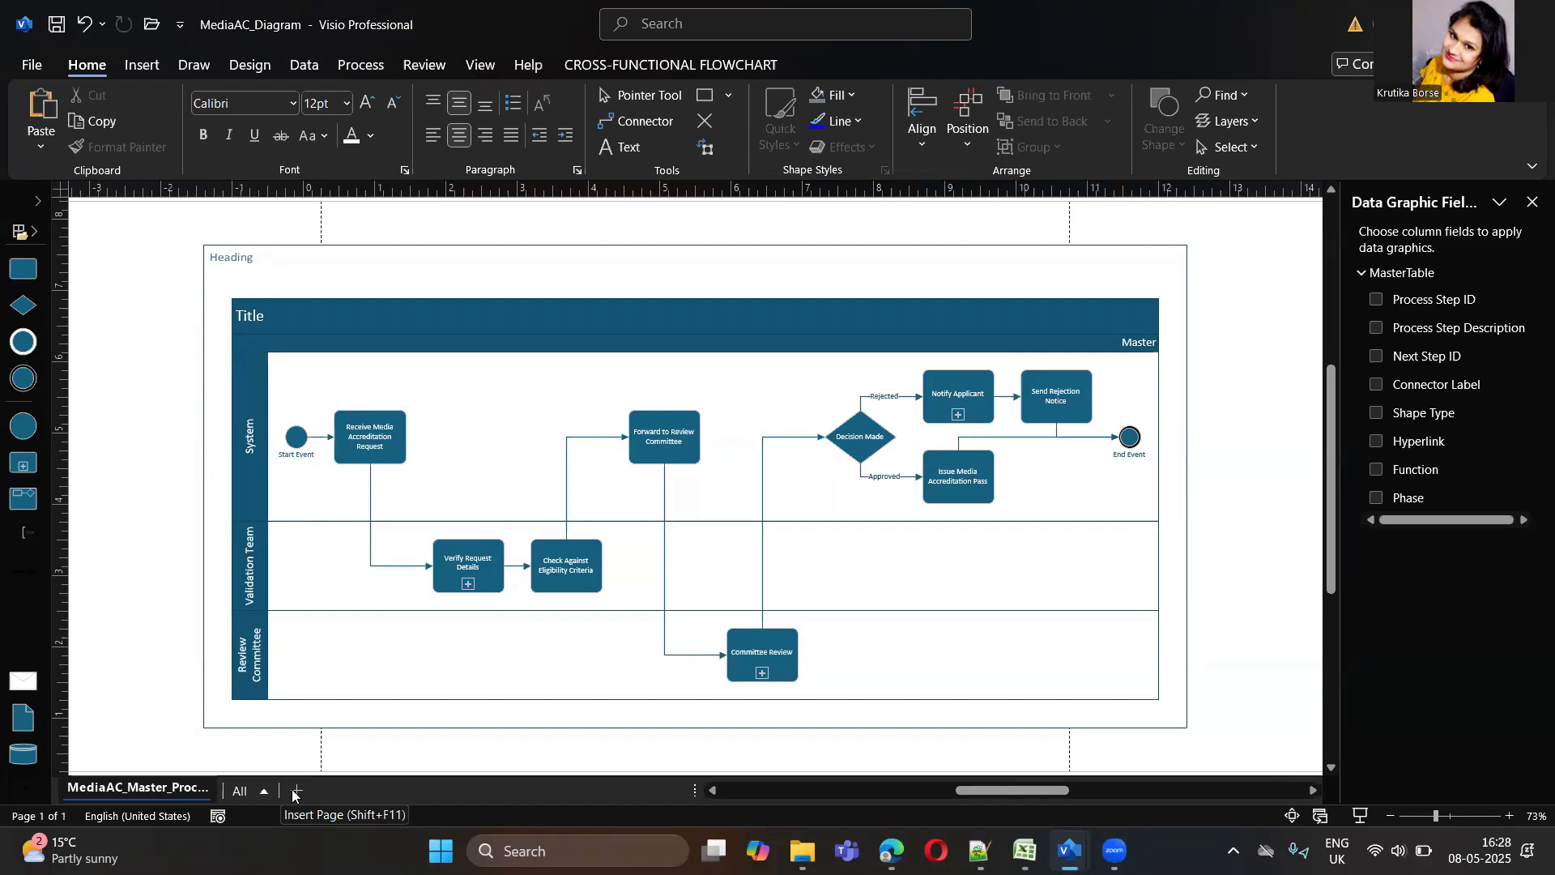
{"action": "left_click", "coordinate": [298, 792]}
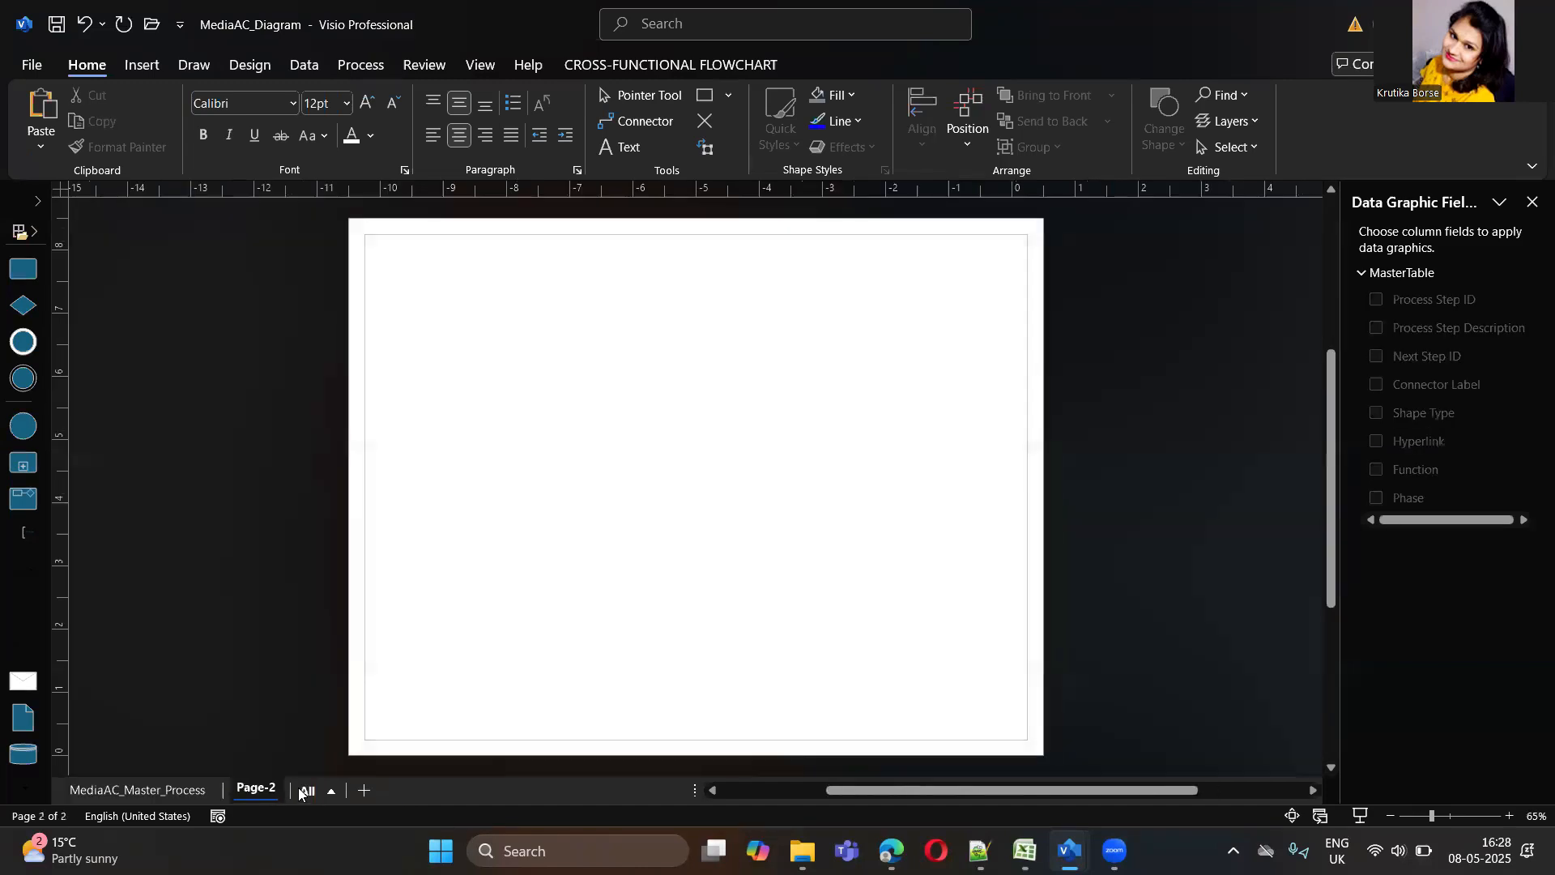
Start a horizontal cross-functional flowchart from the VerifyProcess table of the MediAC_Process_Subprocess_Excel workbook, keeping the proposed column mappings
{"action": "left_click", "coordinate": [312, 66]}
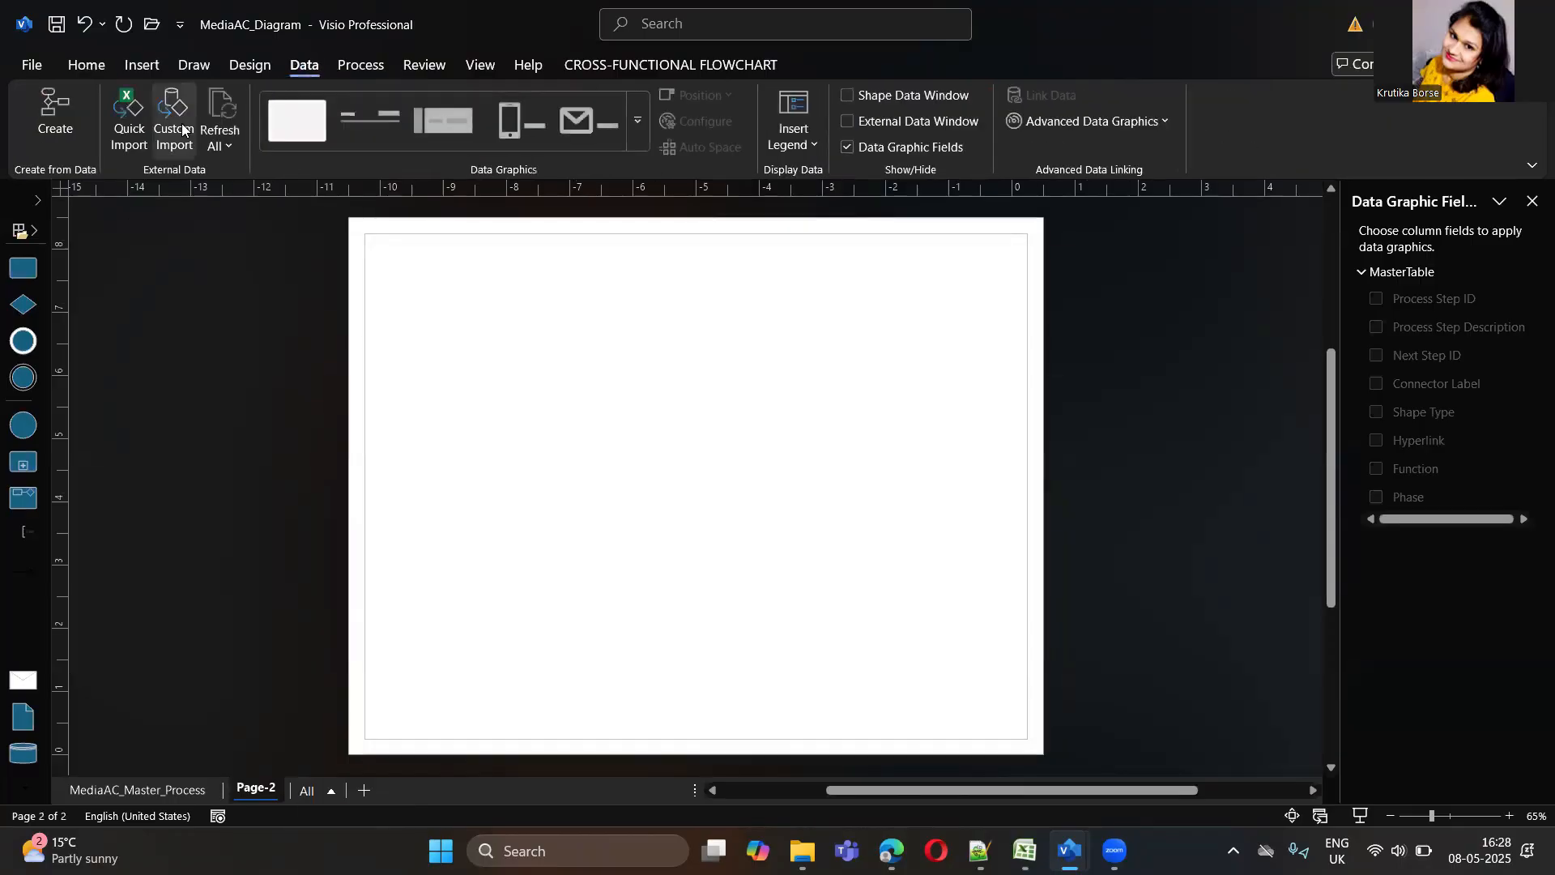
{"action": "left_click", "coordinate": [47, 103]}
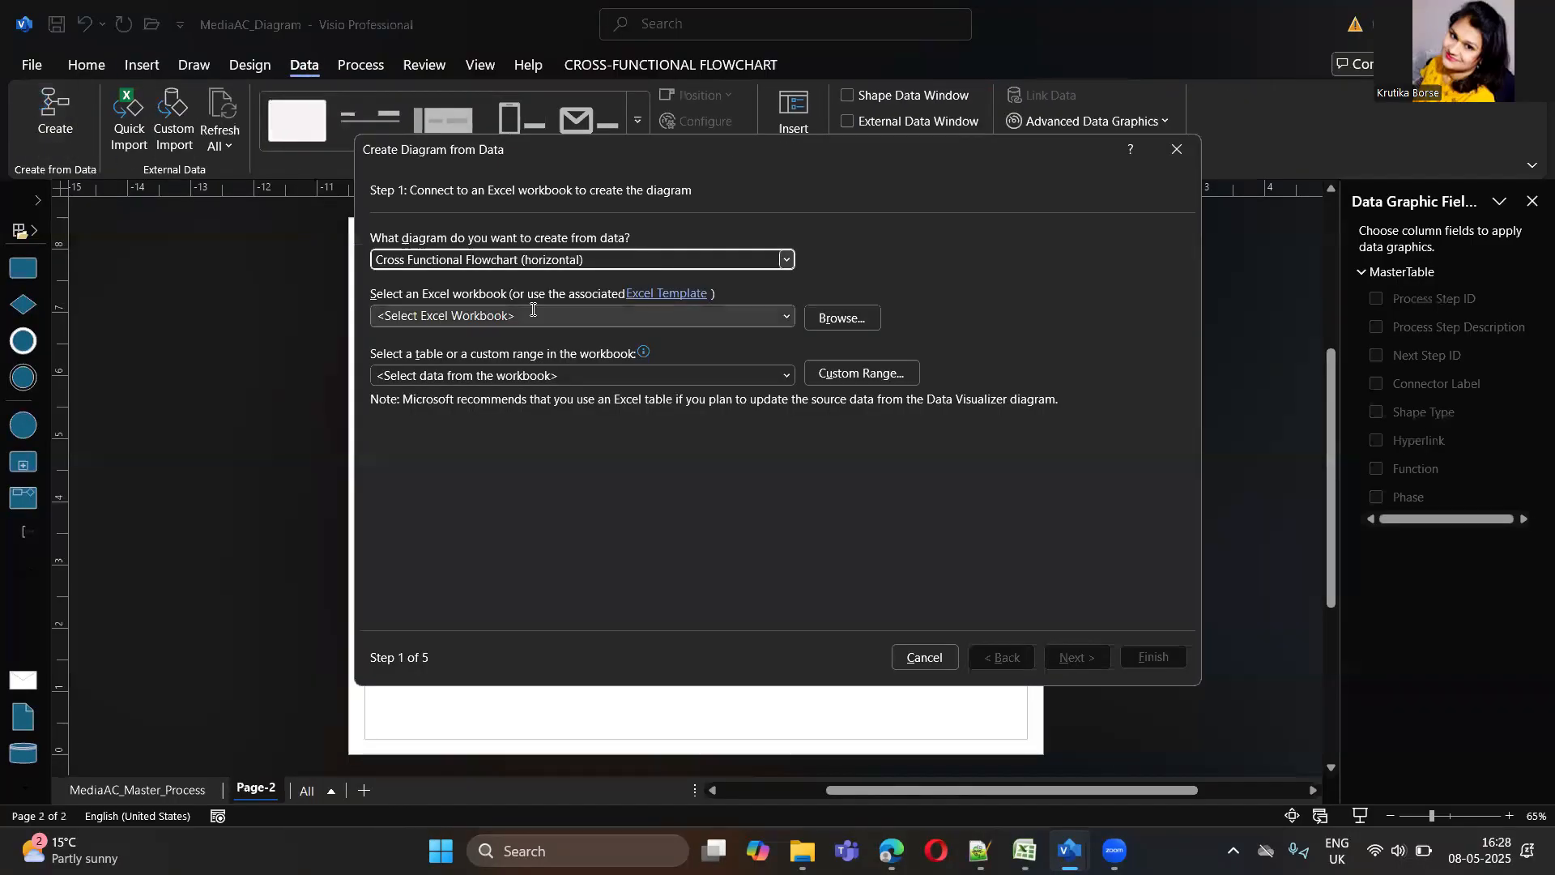
{"action": "left_click", "coordinate": [785, 315]}
{"action": "left_click", "coordinate": [756, 357]}
{"action": "left_click", "coordinate": [785, 375]}
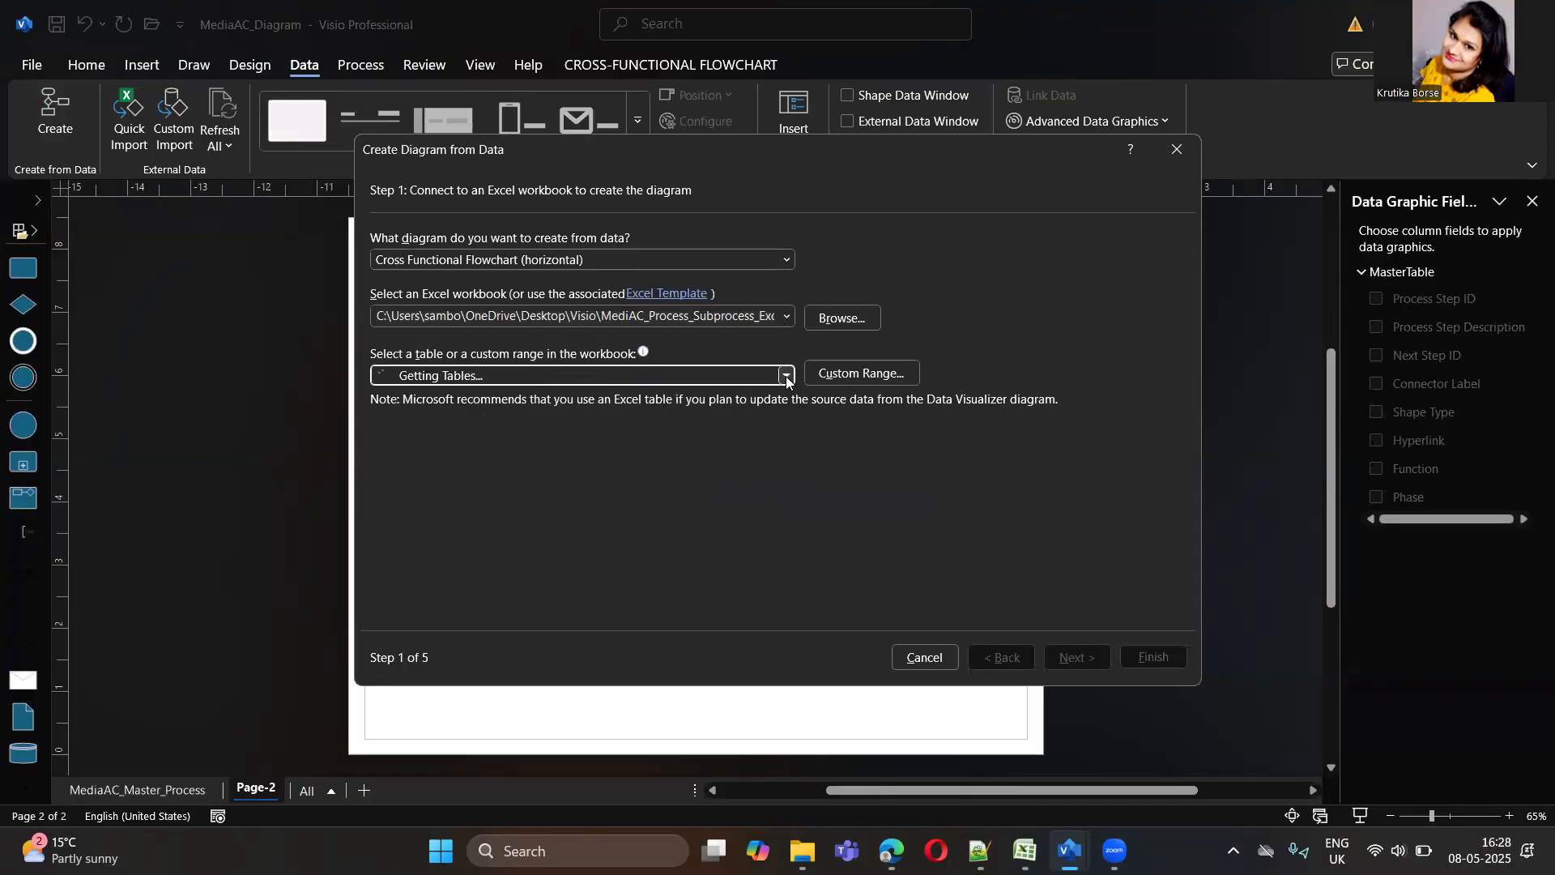
{"action": "left_click", "coordinate": [784, 377]}
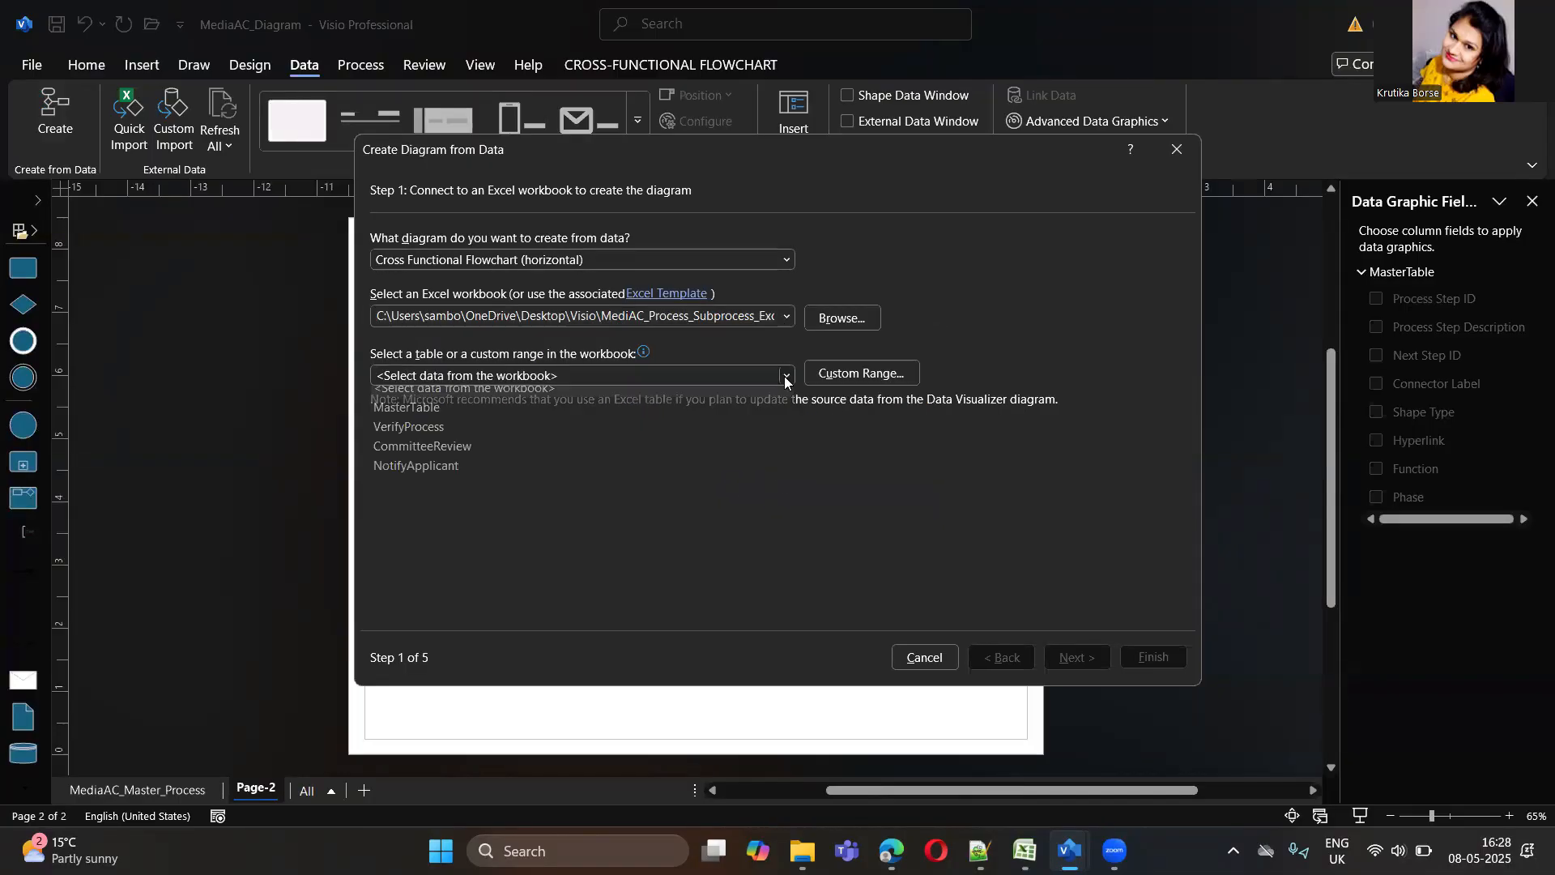
{"action": "left_click", "coordinate": [737, 436]}
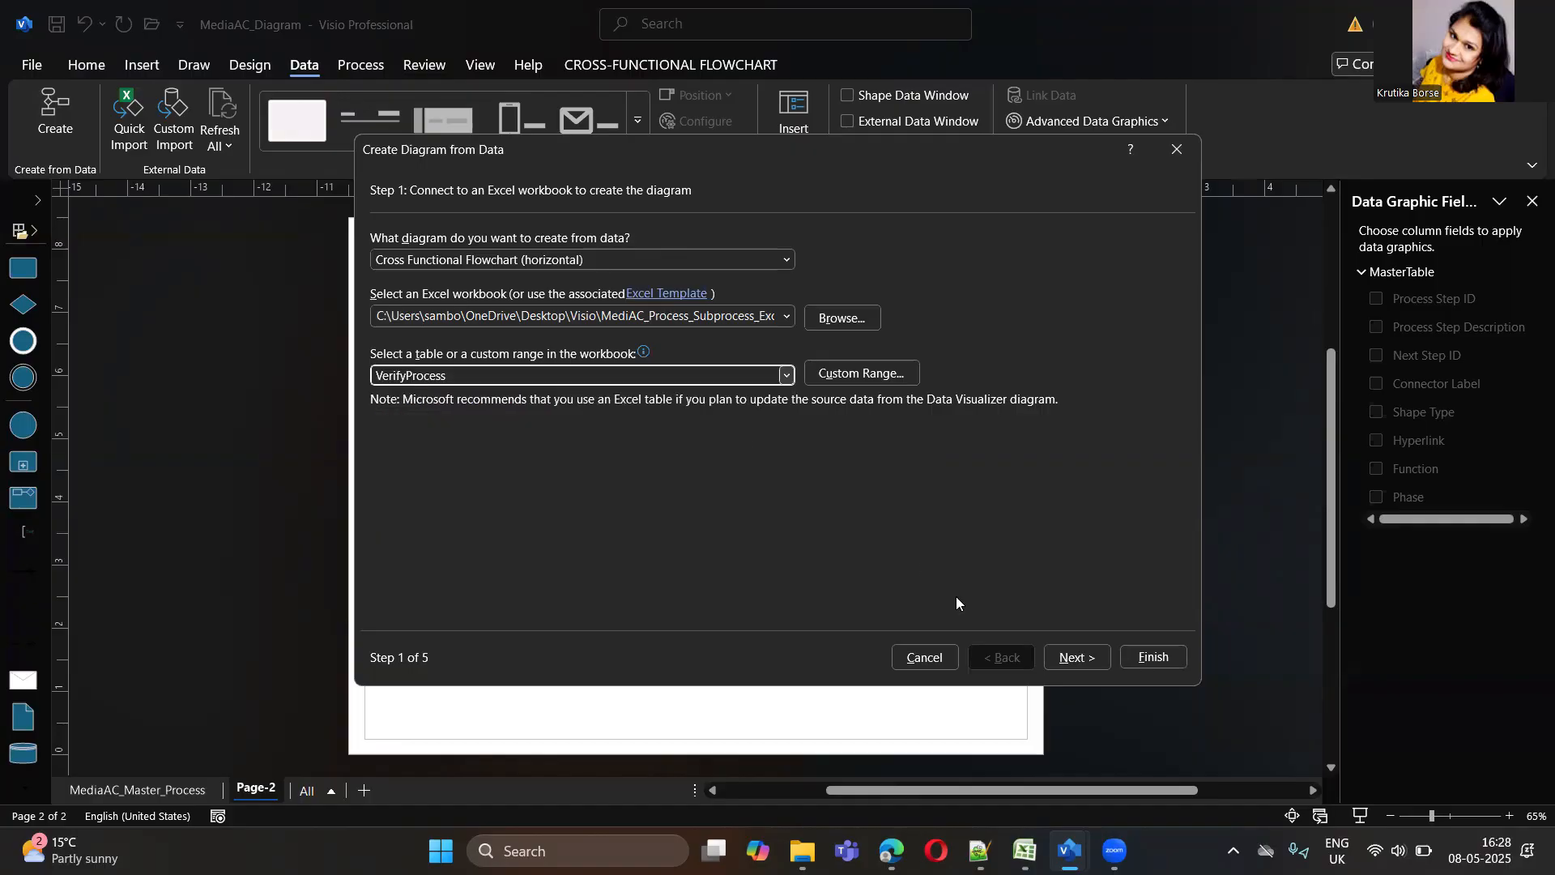
{"action": "left_click", "coordinate": [1077, 657]}
{"action": "left_click", "coordinate": [1076, 657]}
{"action": "left_click", "coordinate": [1077, 656]}
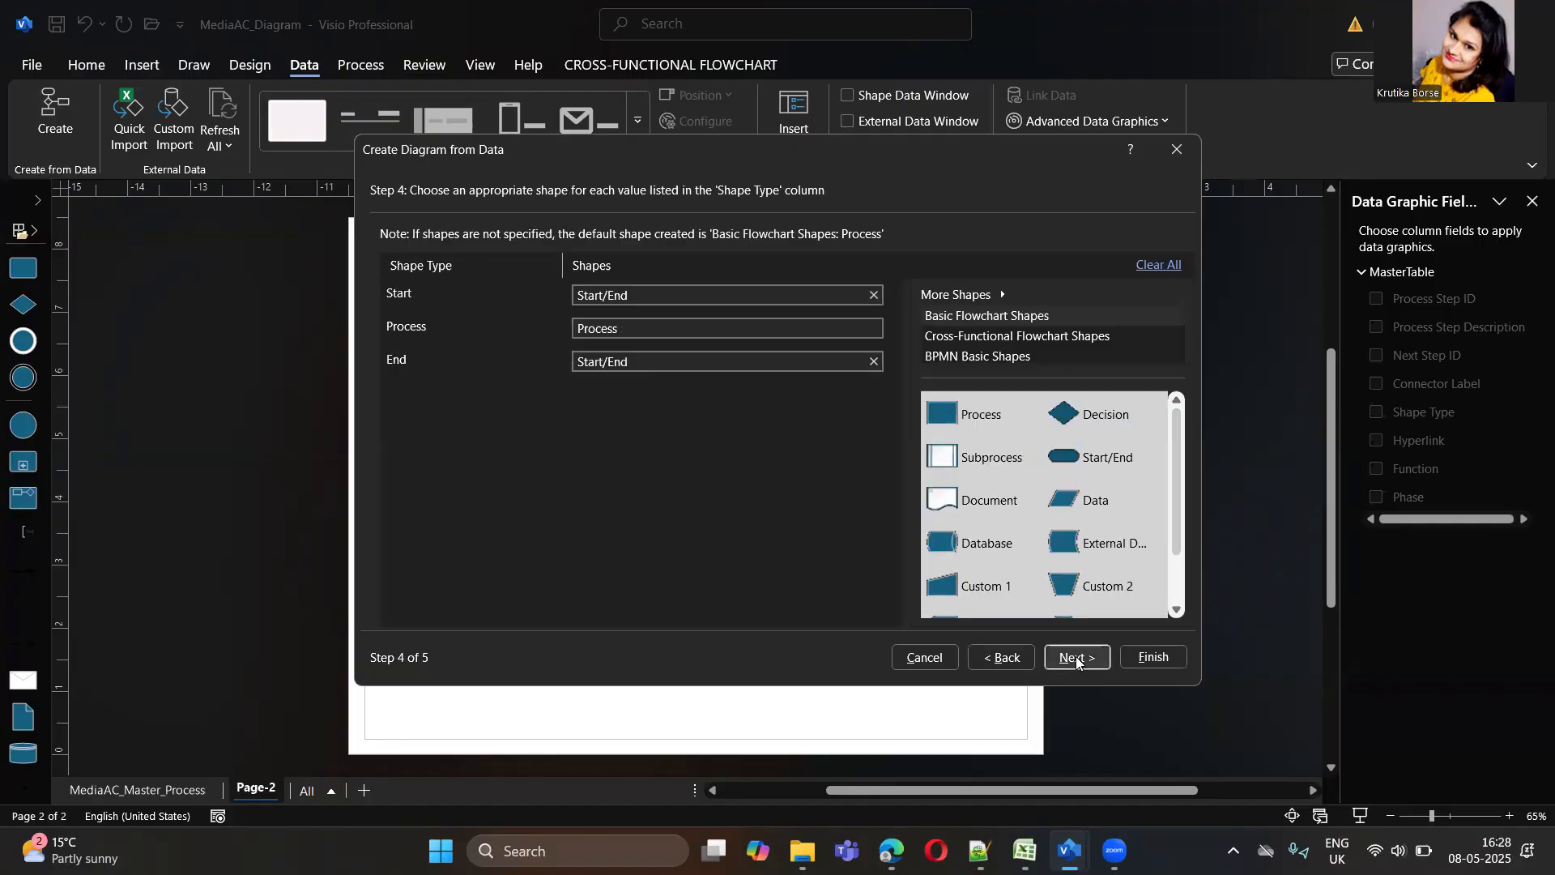
Map Start to Start Event, Process to Task and End to End Event from BPMN Basic Shapes, and generate the VerifyProcess diagram
{"action": "left_click", "coordinate": [996, 357]}
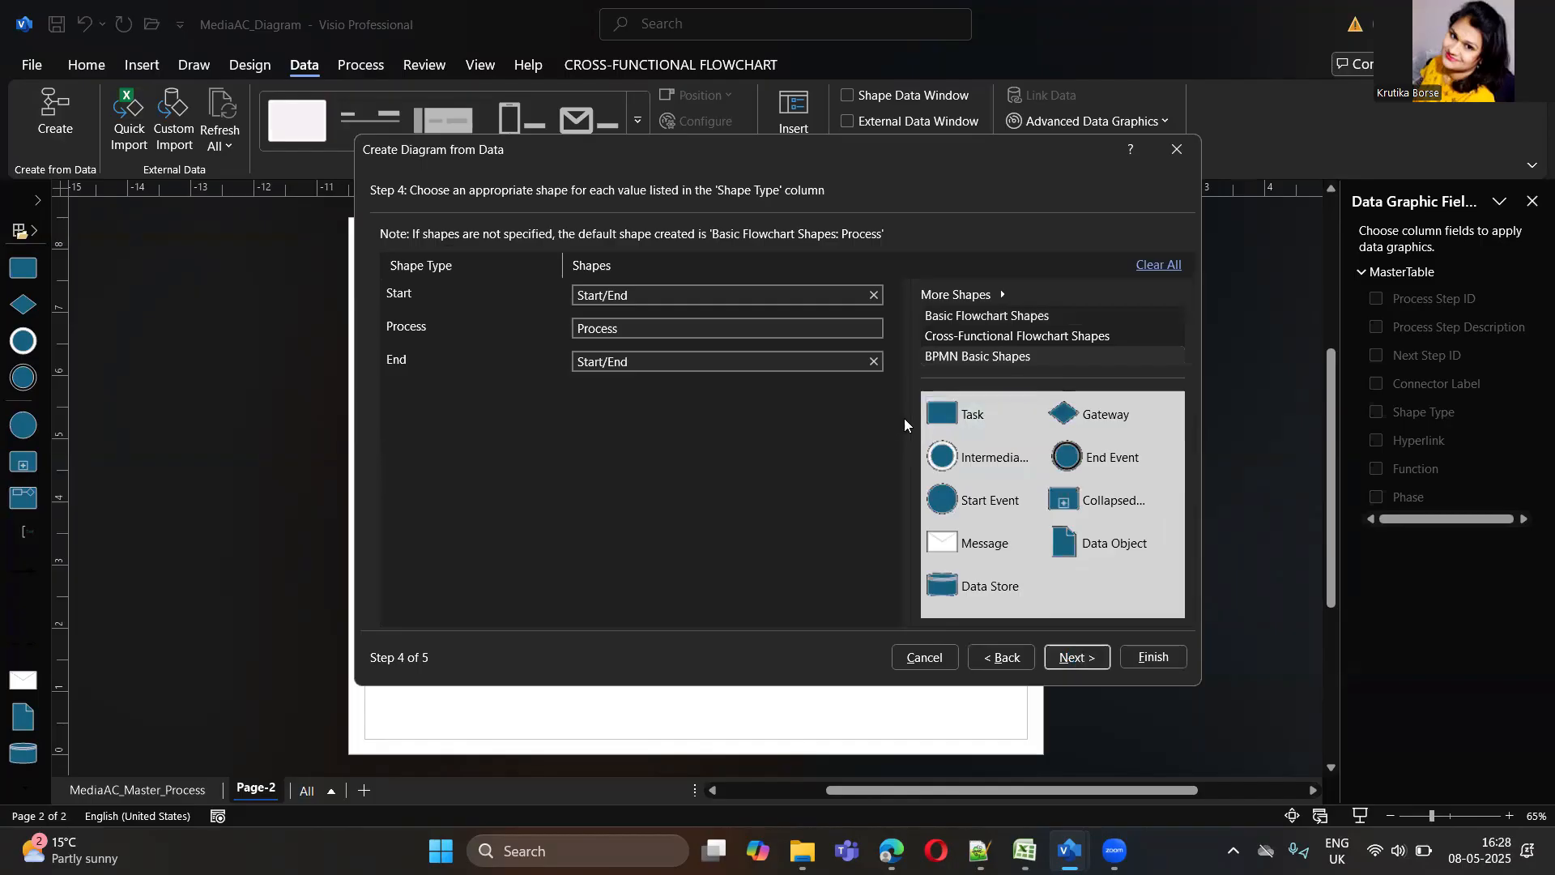
{"action": "left_click_drag", "start_coordinate": [1066, 454], "coordinate": [672, 345]}
{"action": "left_click_drag", "start_coordinate": [1067, 456], "coordinate": [592, 370]}
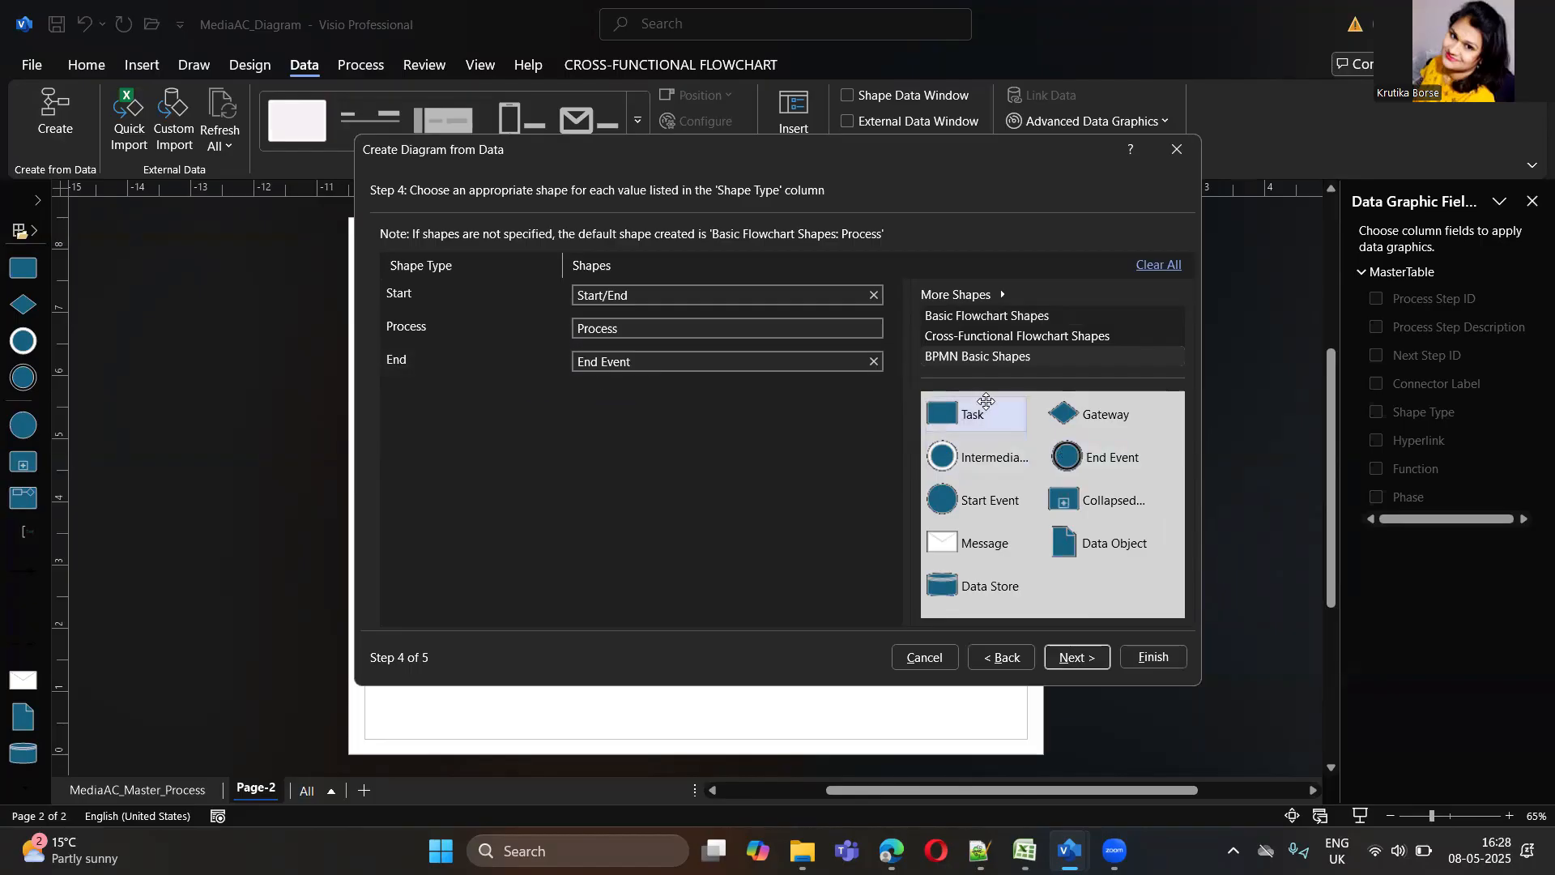
{"action": "left_click_drag", "start_coordinate": [963, 498], "coordinate": [718, 295]}
{"action": "left_click_drag", "start_coordinate": [973, 414], "coordinate": [640, 327]}
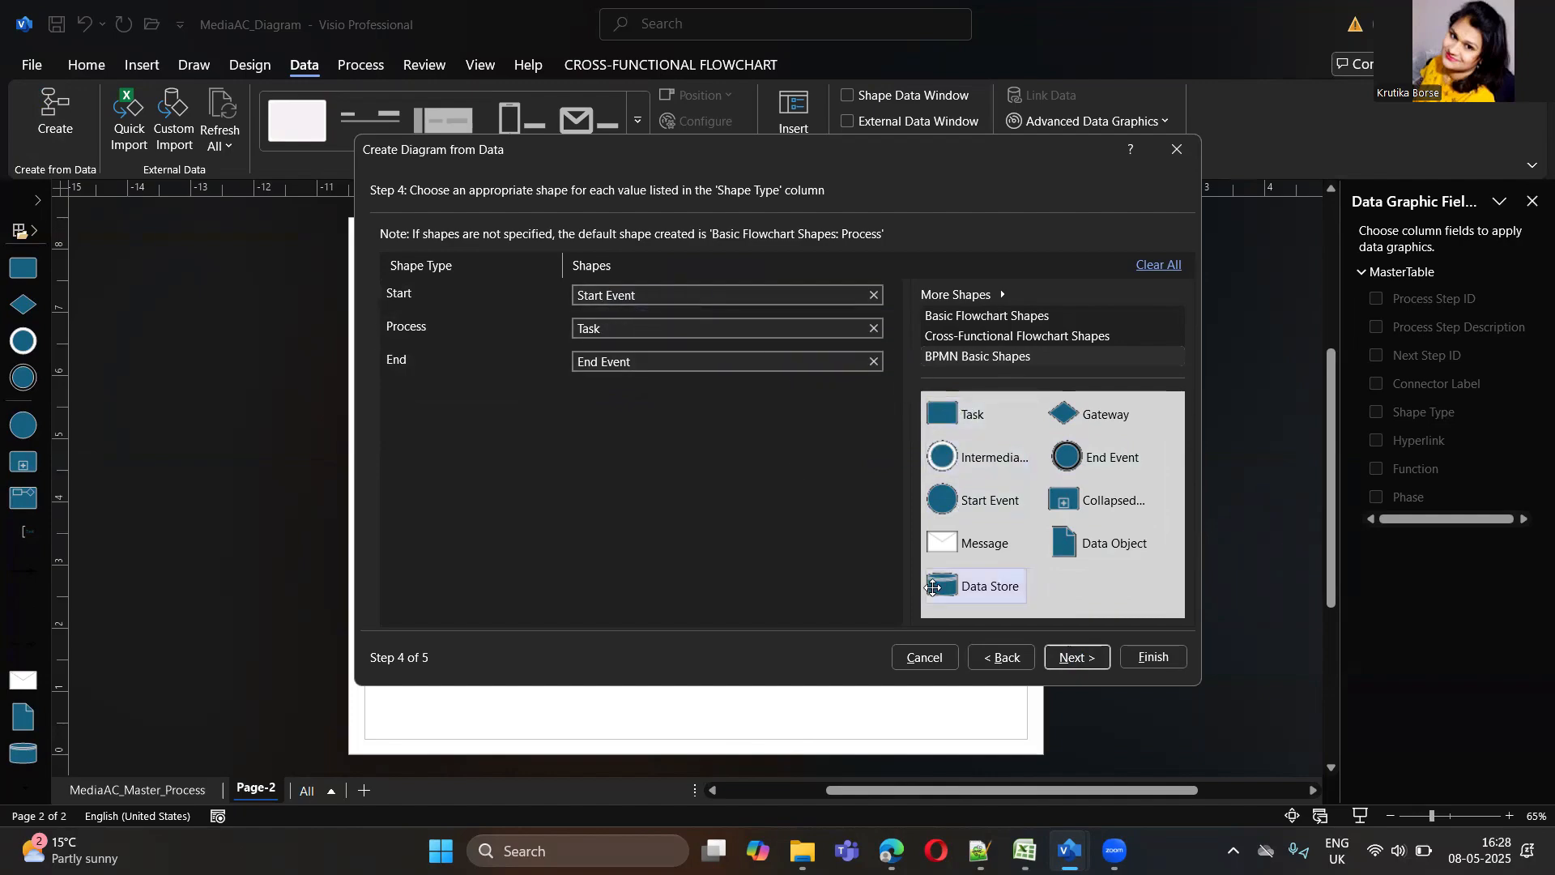
{"action": "left_click", "coordinate": [1077, 657]}
{"action": "left_click", "coordinate": [1167, 657]}
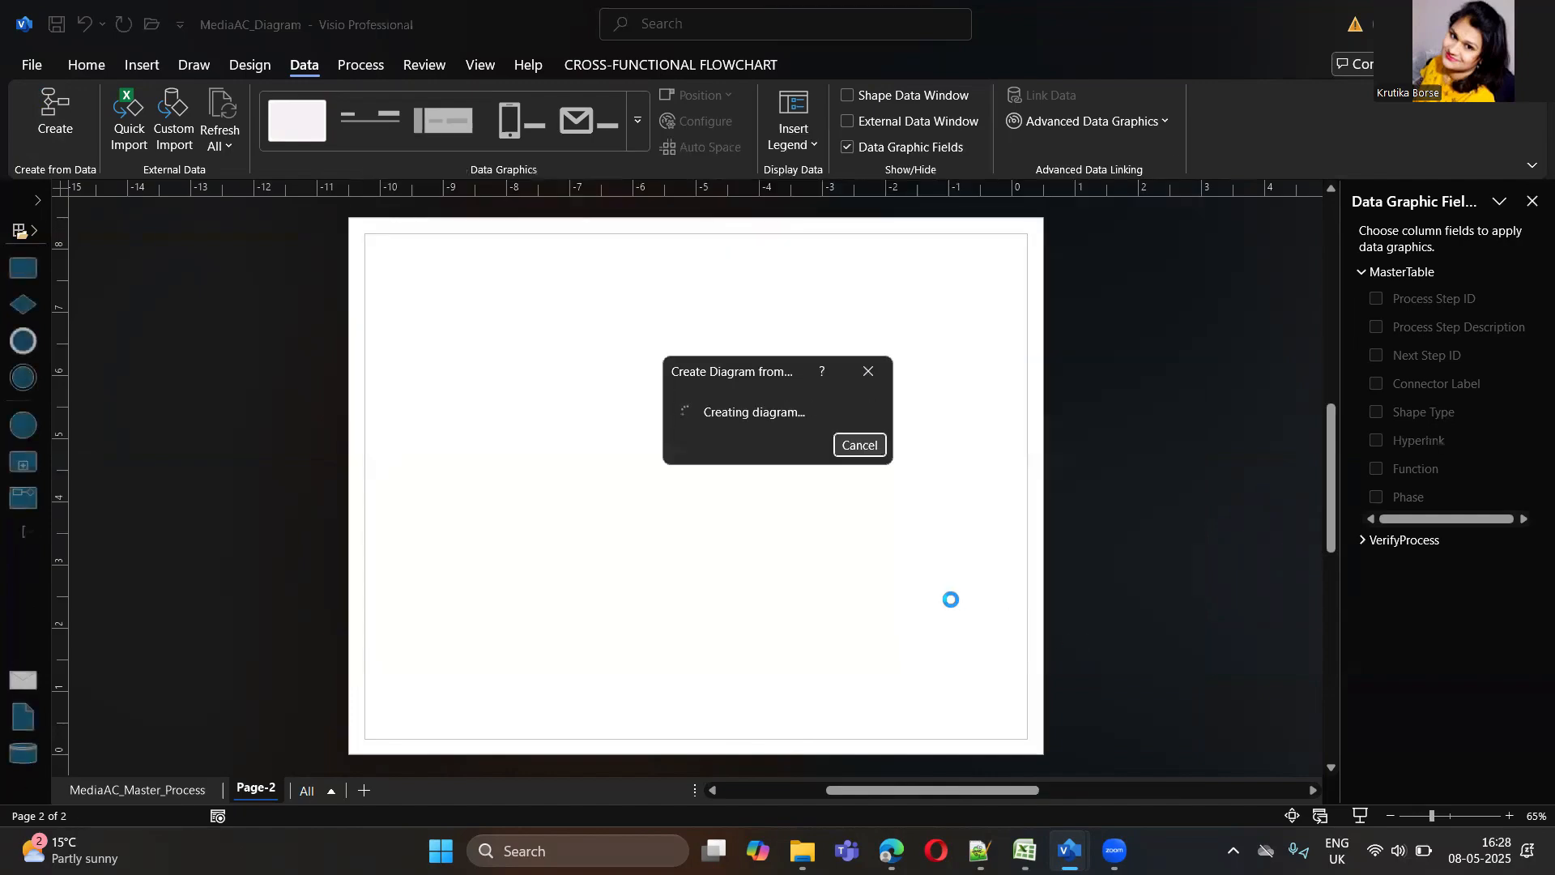